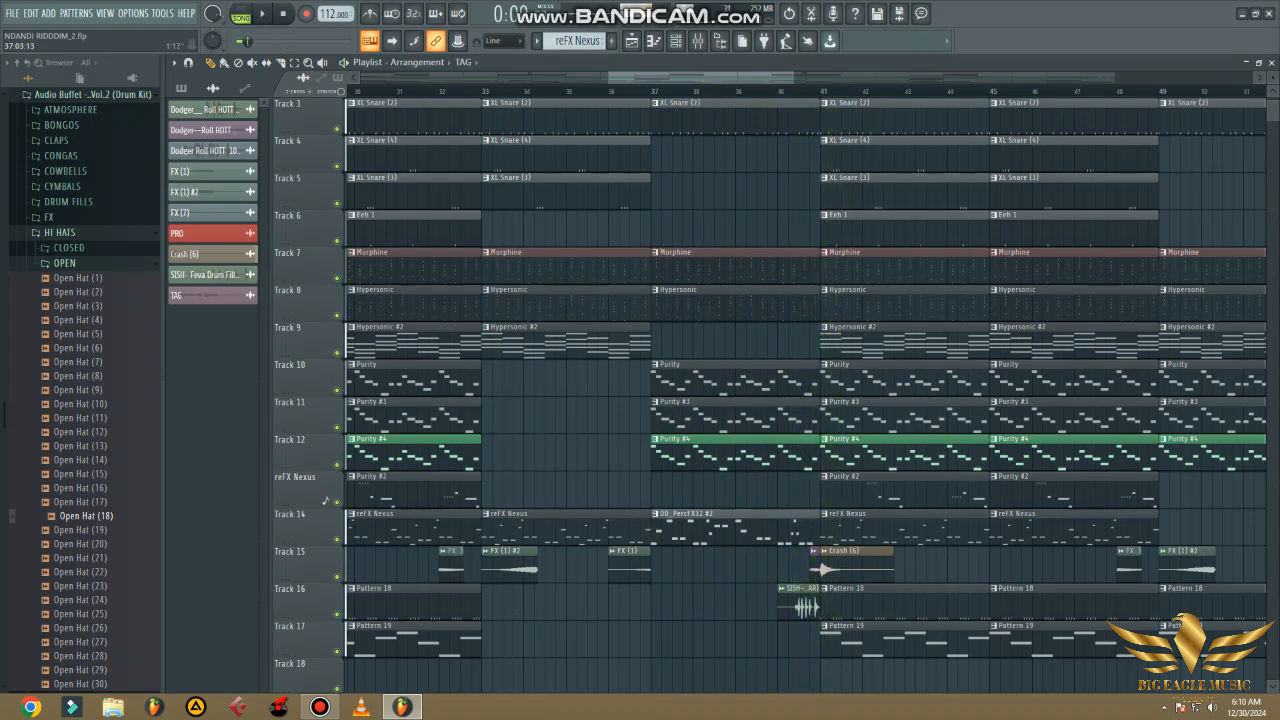
- Solo Track 3 in the playlist and show the XL Snare (2) pattern's steps in the channel rack
left_click_drag(658, 77, 427, 77)
key("space")
key("space")
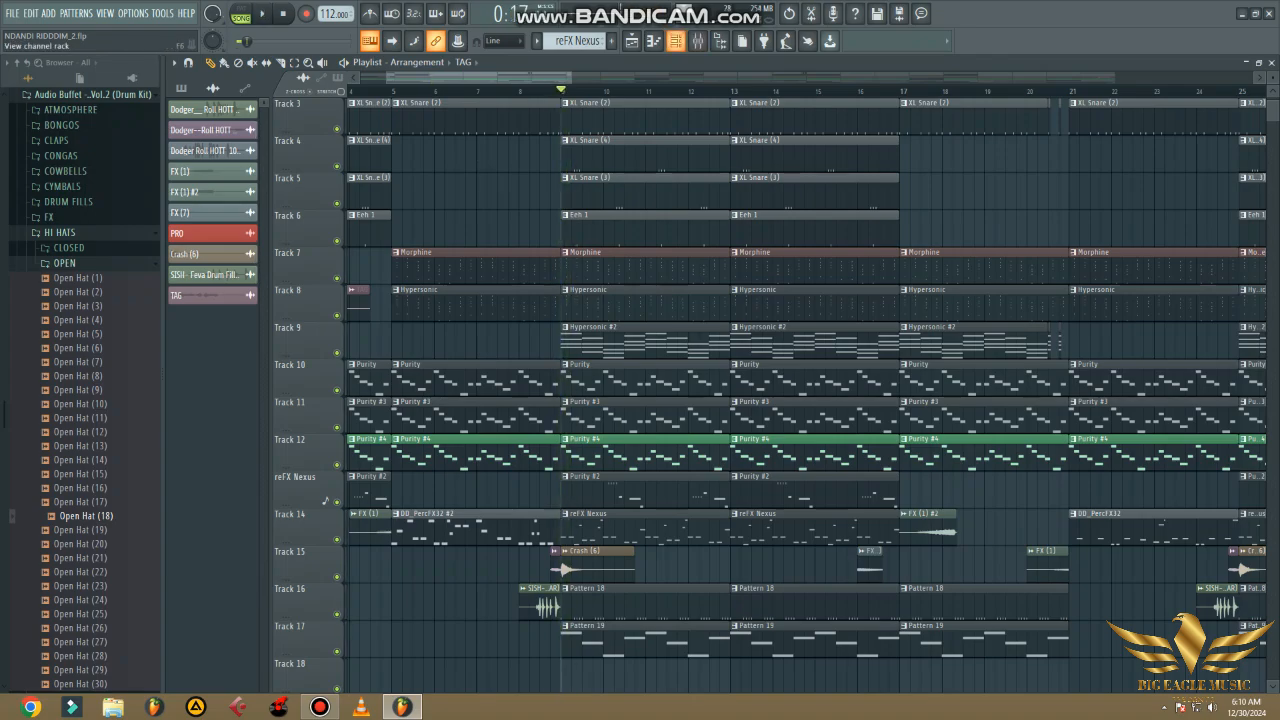
right_click(337, 129)
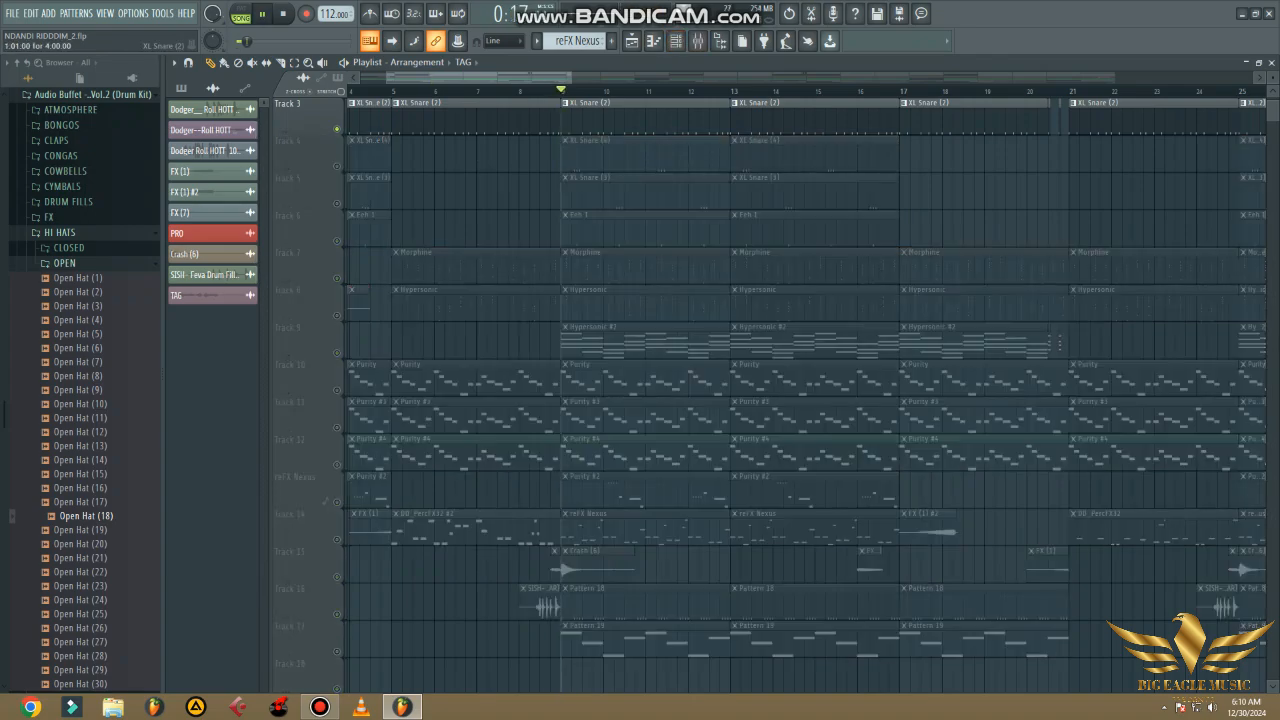
left_click(370, 117)
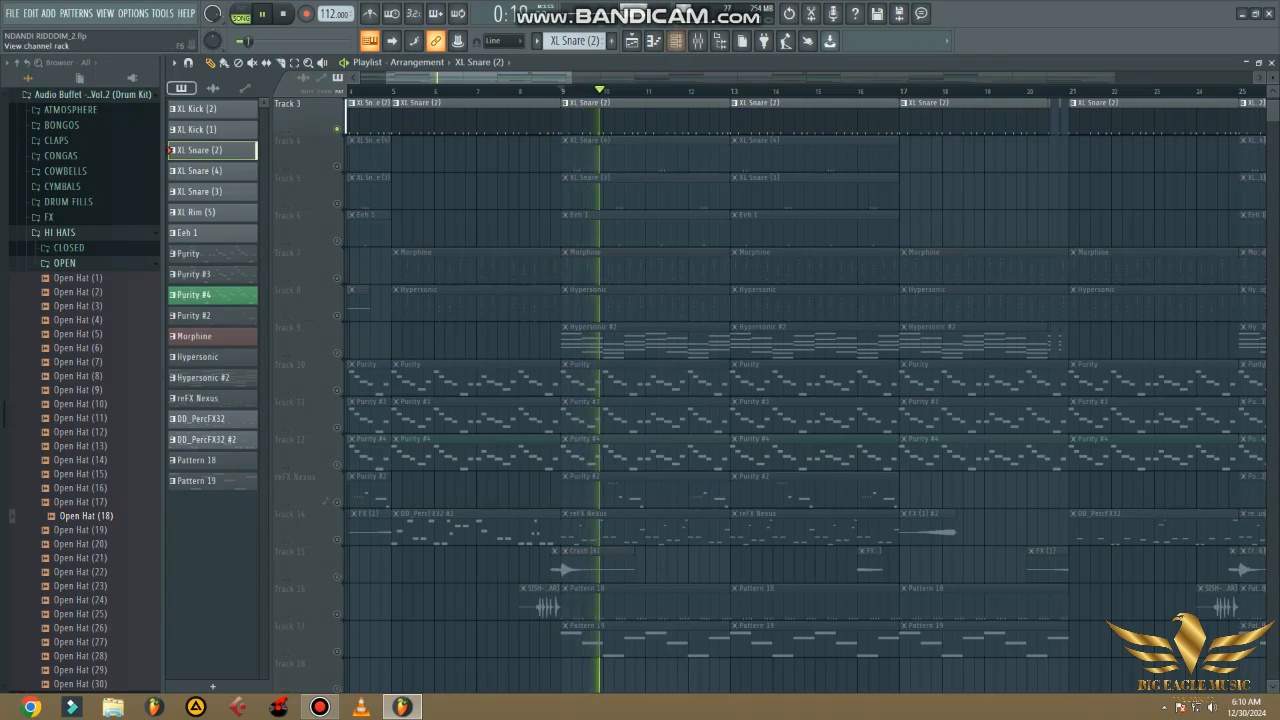
left_click(676, 40)
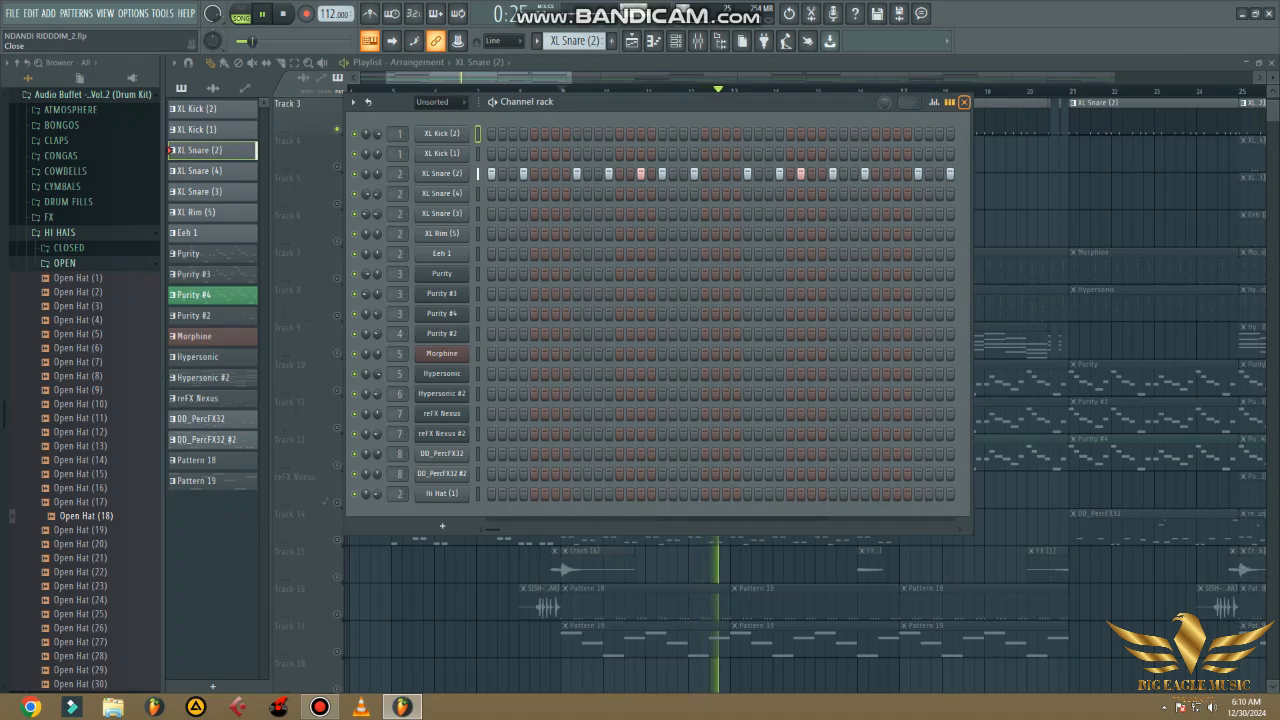
- Inspect the effects chain on the XL Snare (2) mixer track, closing the mixer and channel rack when done
left_click(697, 40)
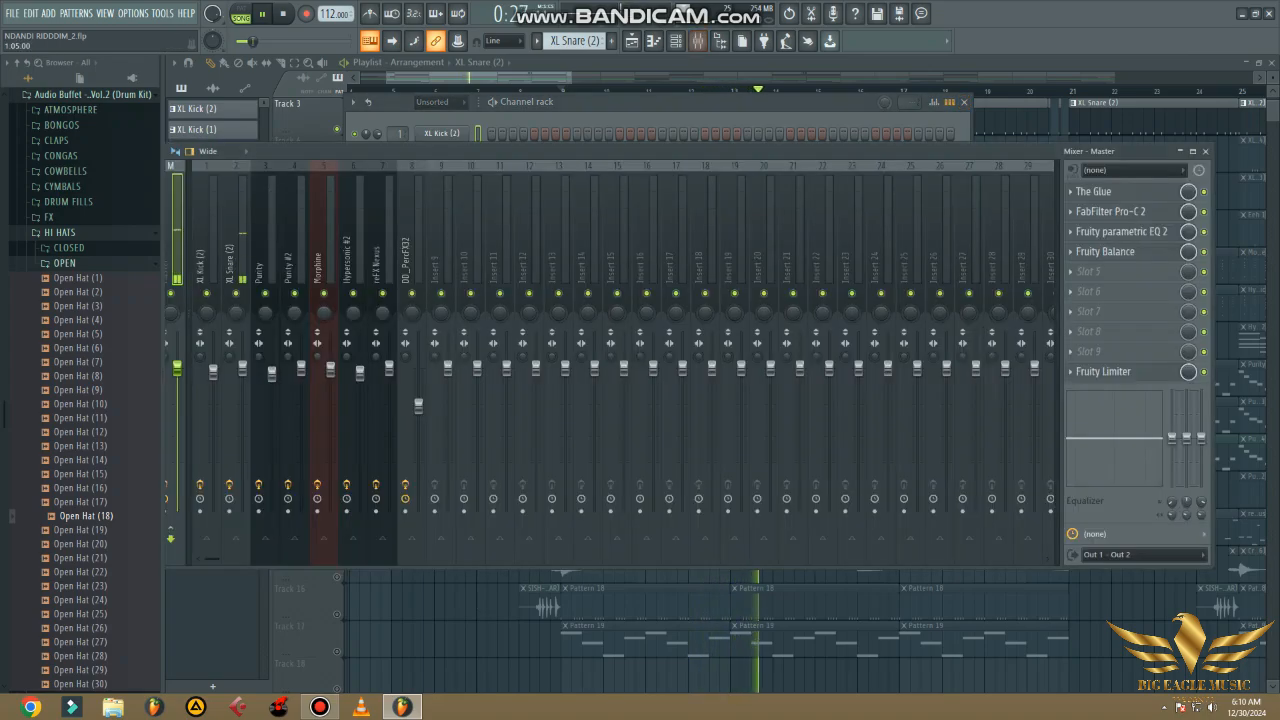
left_click(235, 252)
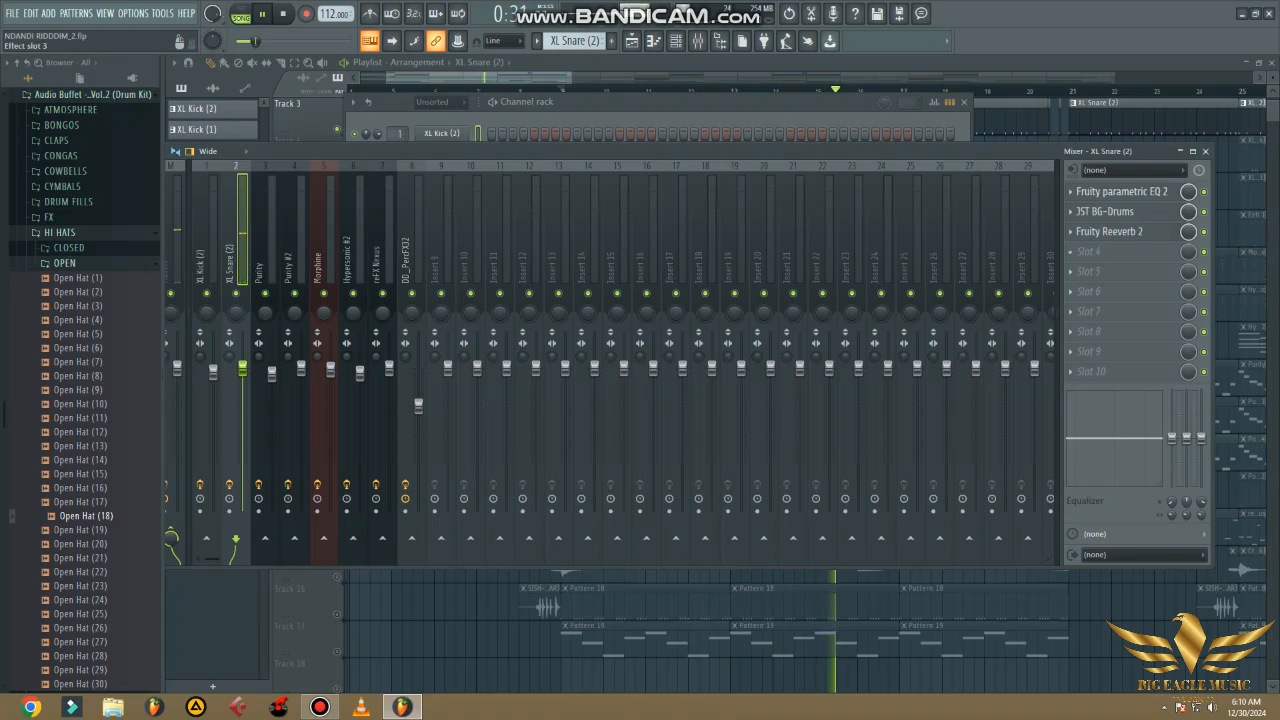
left_click(1205, 151)
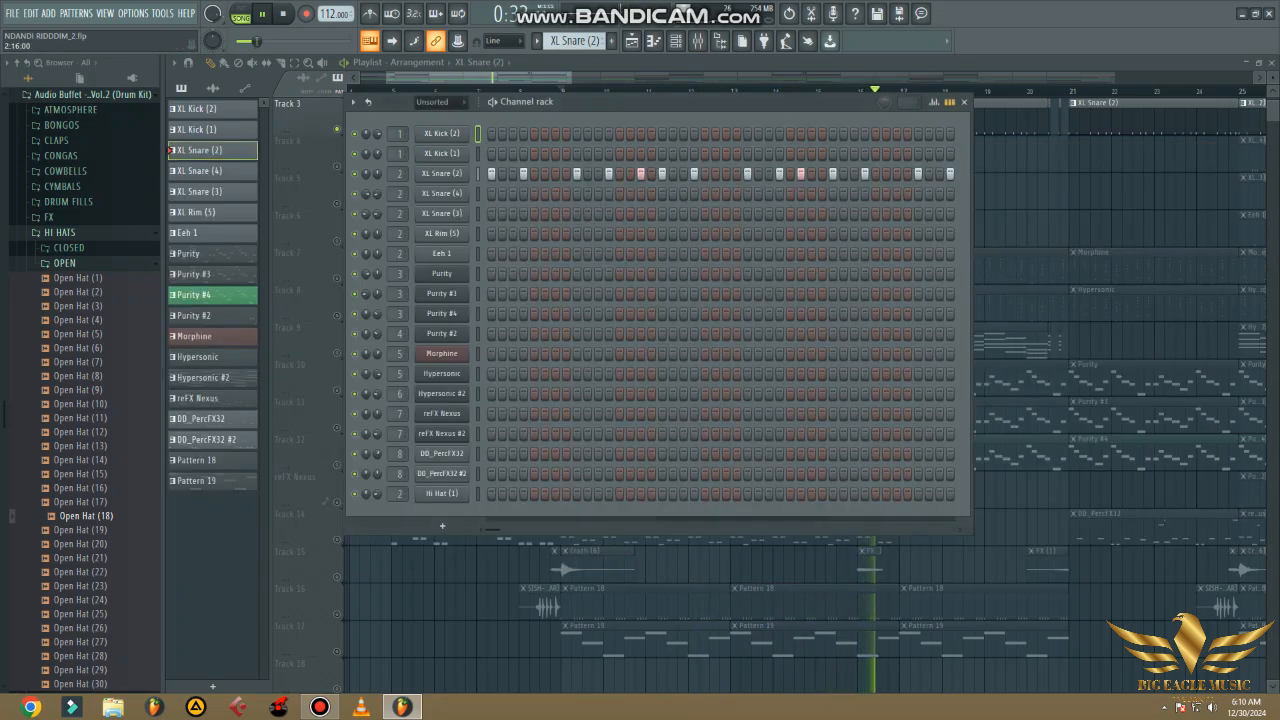
left_click(963, 102)
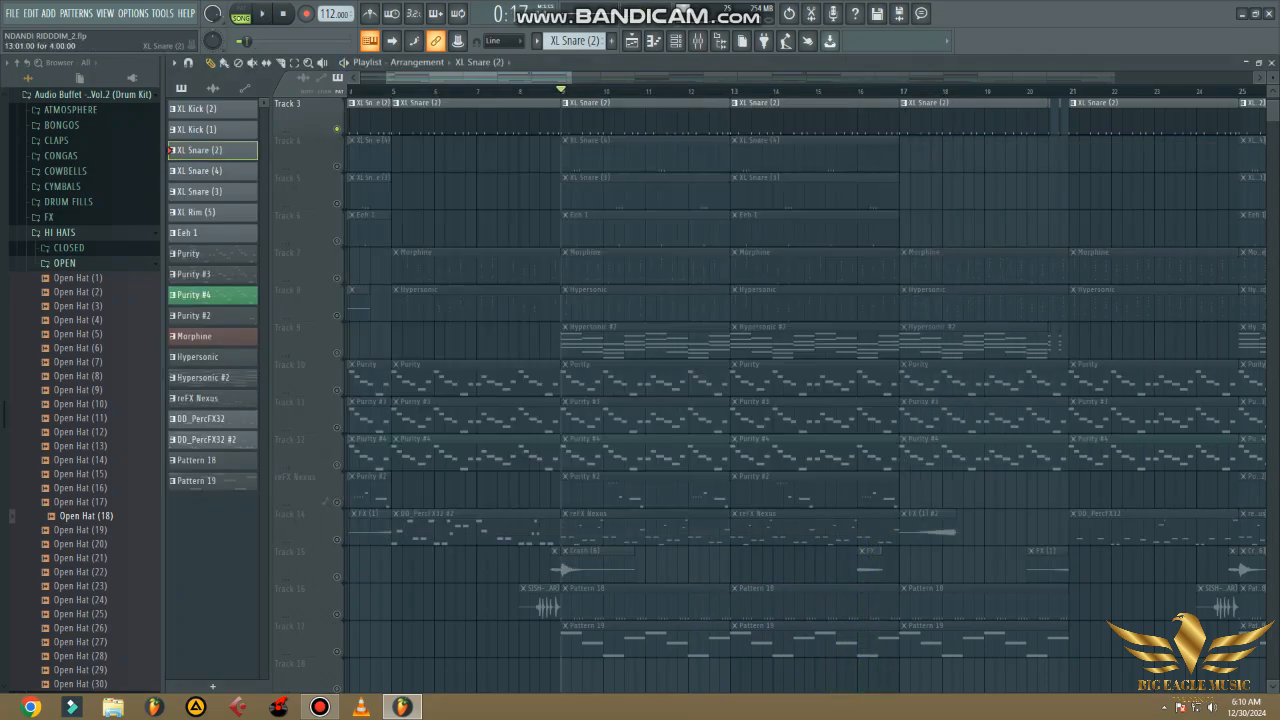
- Mute Track 3, enable Track 4, and examine the XL Snare (4) steps alone and together with Track 3
left_click(337, 129)
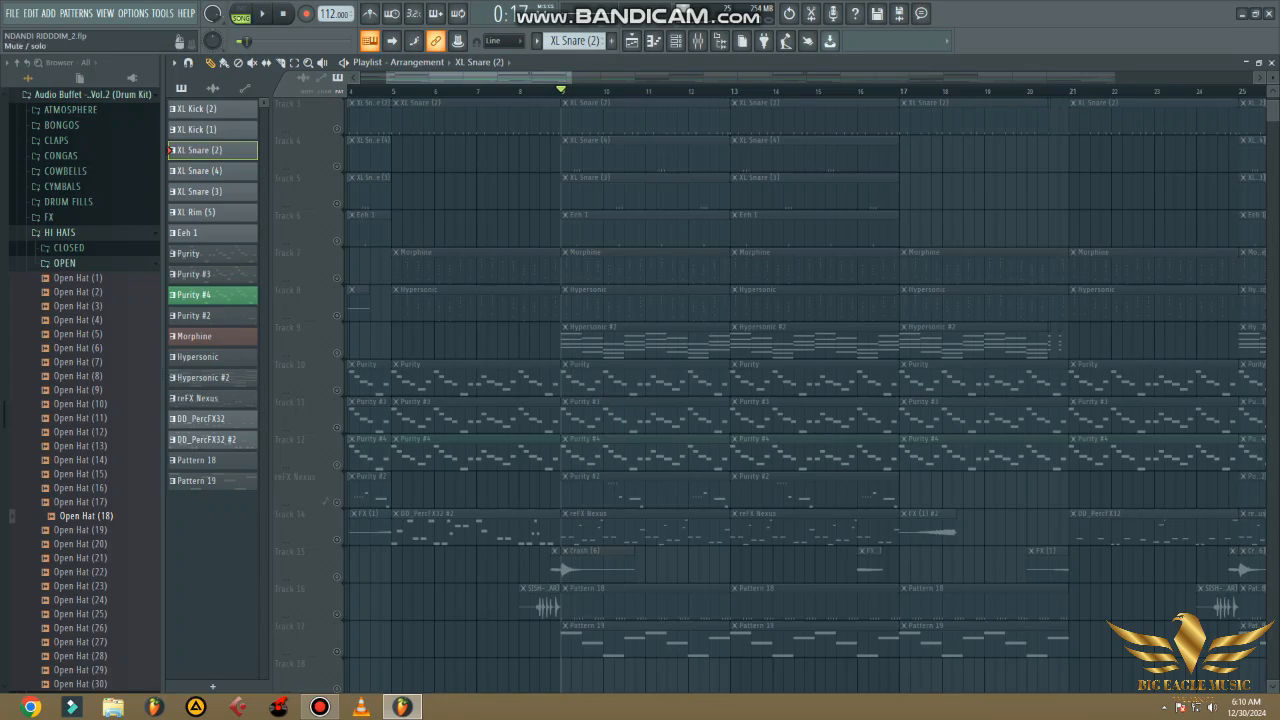
left_click(337, 166)
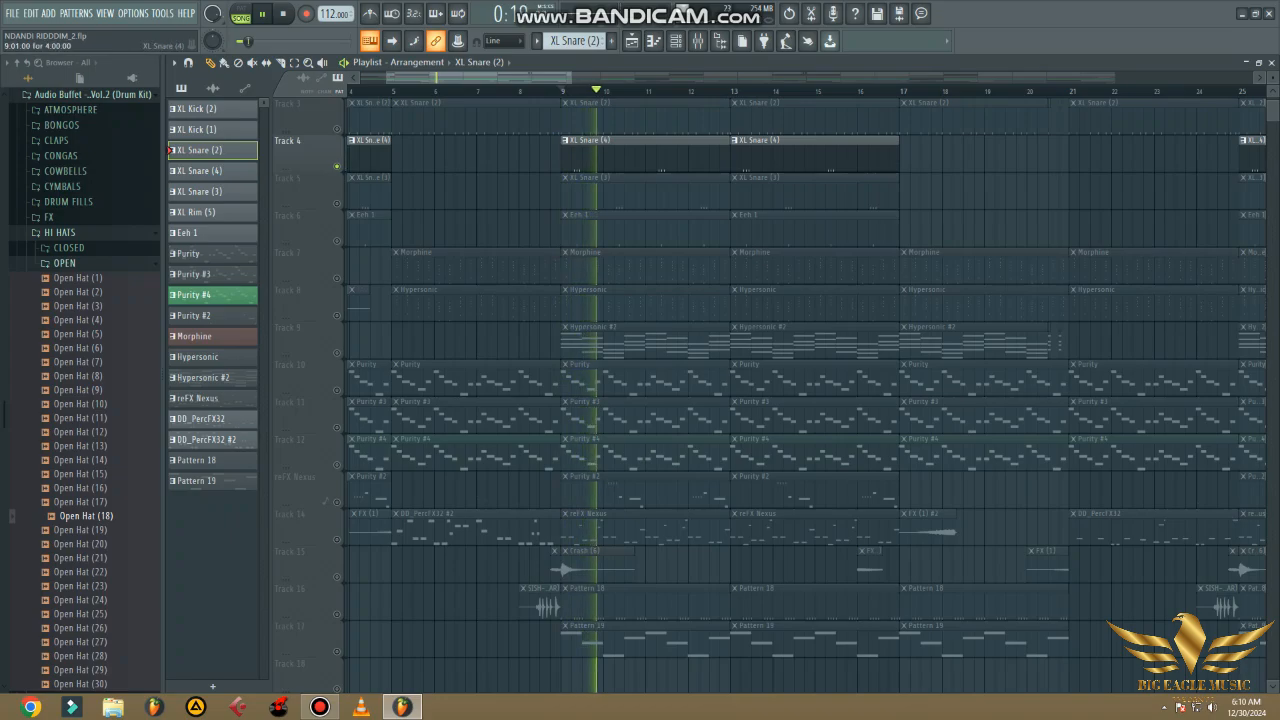
left_click(370, 156)
left_click(675, 40)
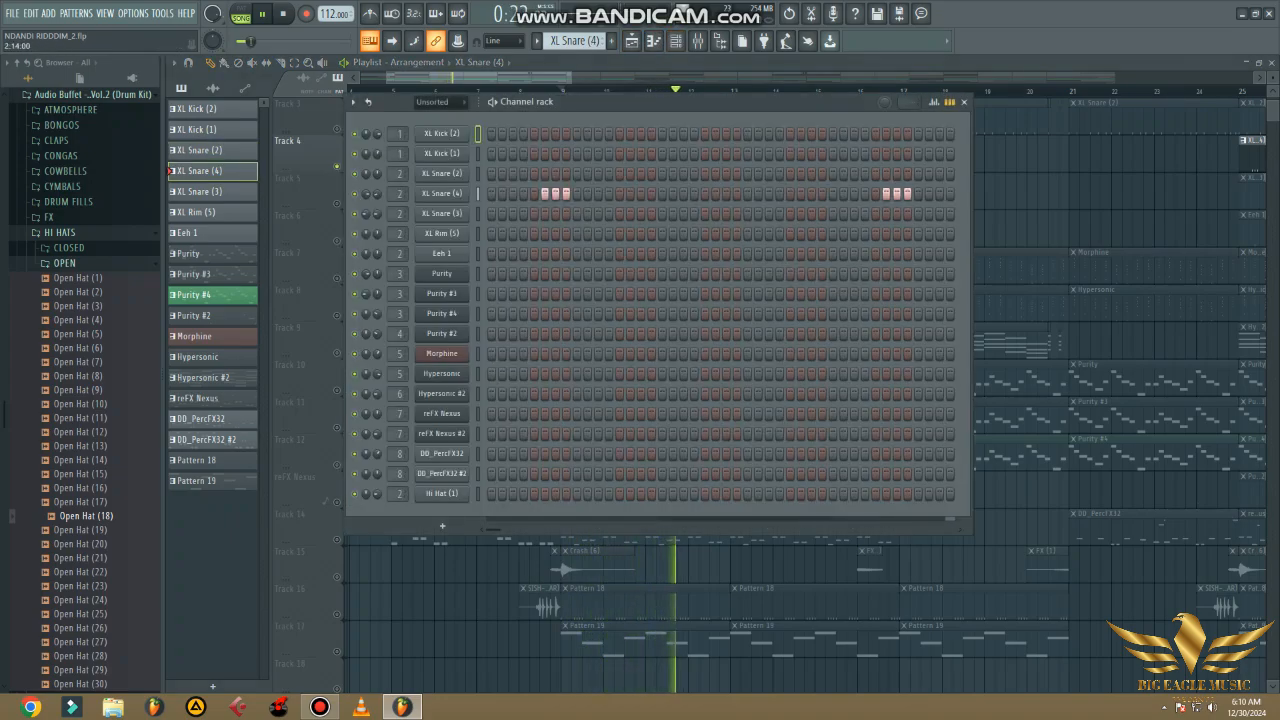
left_click(963, 102)
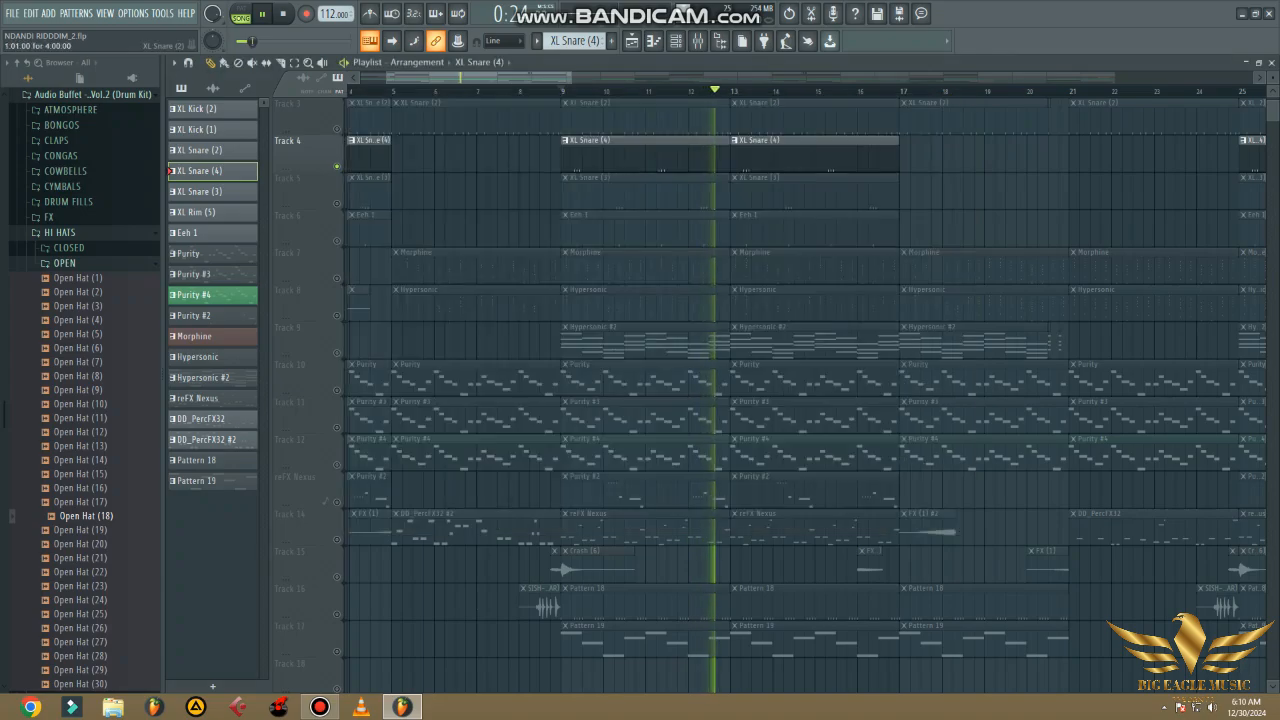
left_click(337, 128)
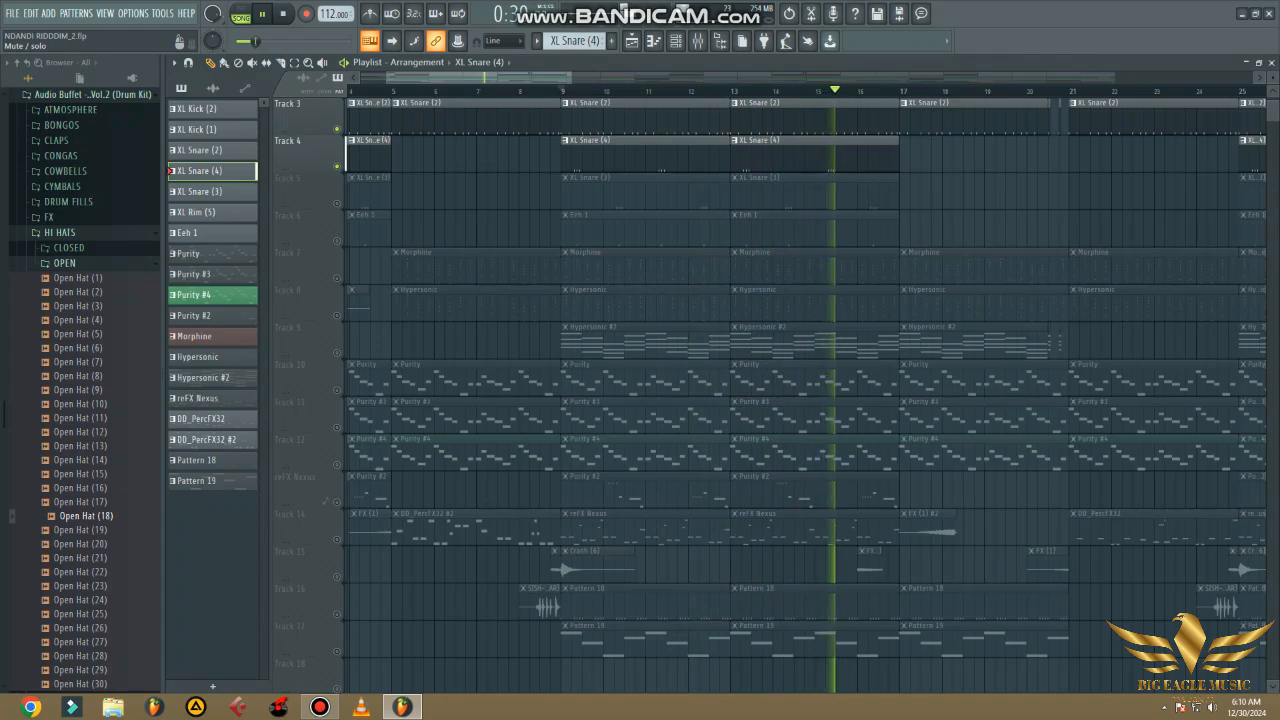
left_click(337, 129)
- Unmute Track 5 alongside Track 4 and view the XL Snare (3) pattern's steps in the channel rack
left_click(337, 203)
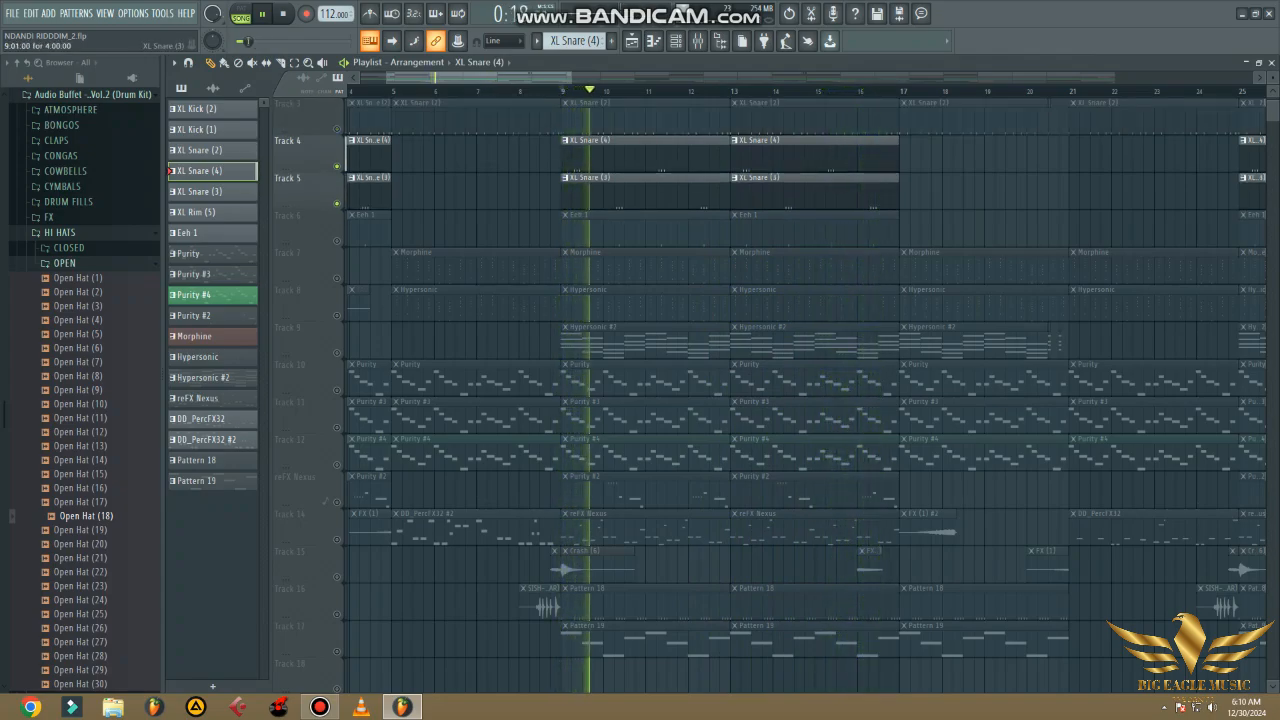
left_click(210, 191)
left_click(676, 40)
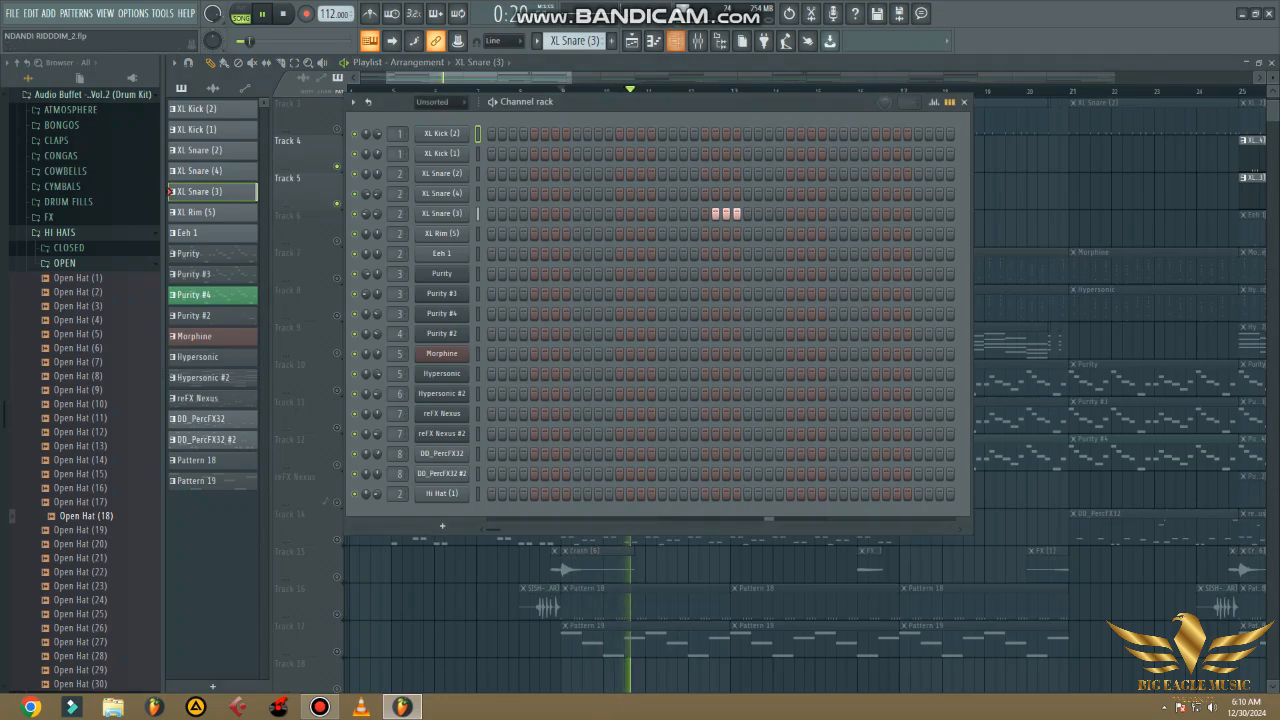
left_click(963, 102)
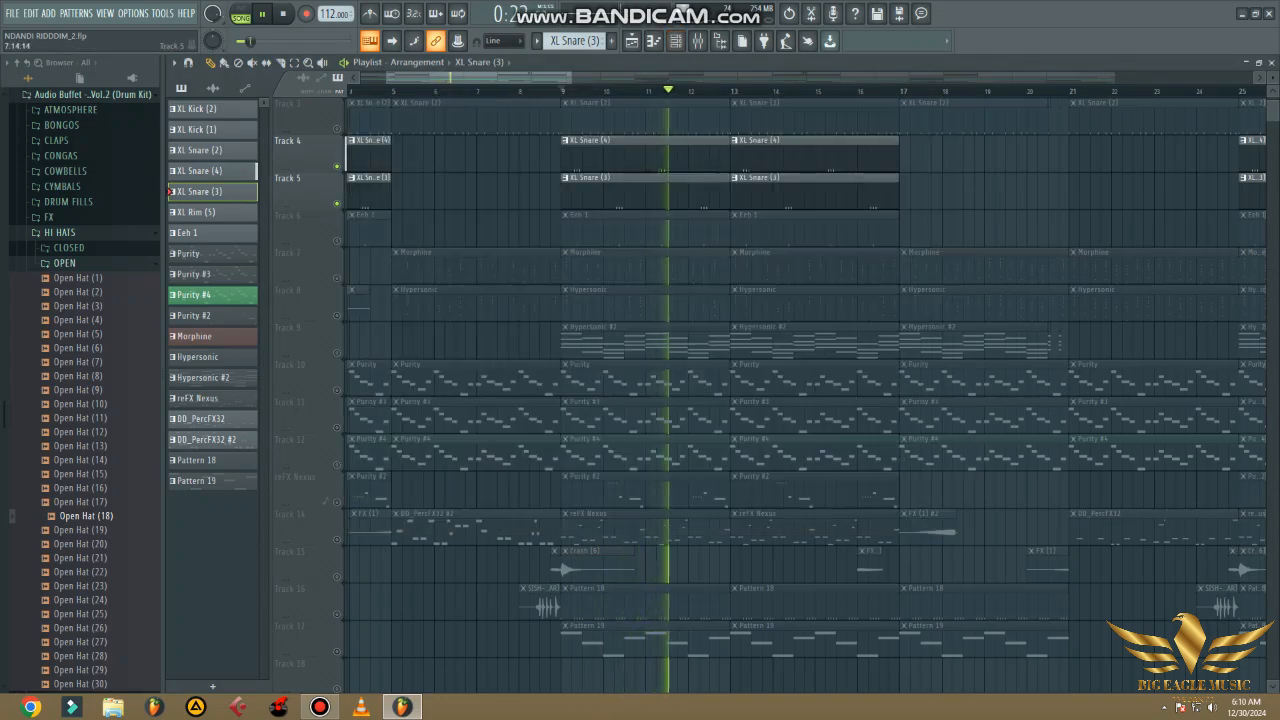
- Unmute Track 3 and play the three snare tracks together while examining the XL Snare (3) steps and velocity graph
left_click(337, 129)
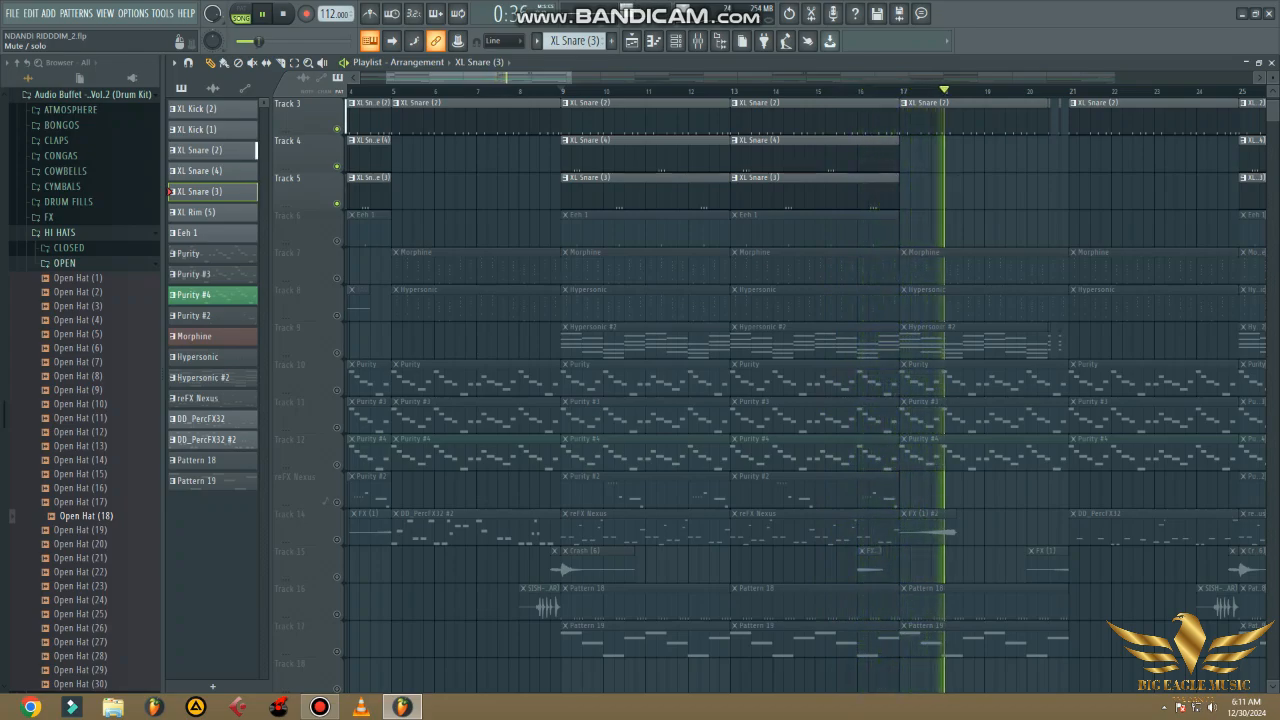
key("space")
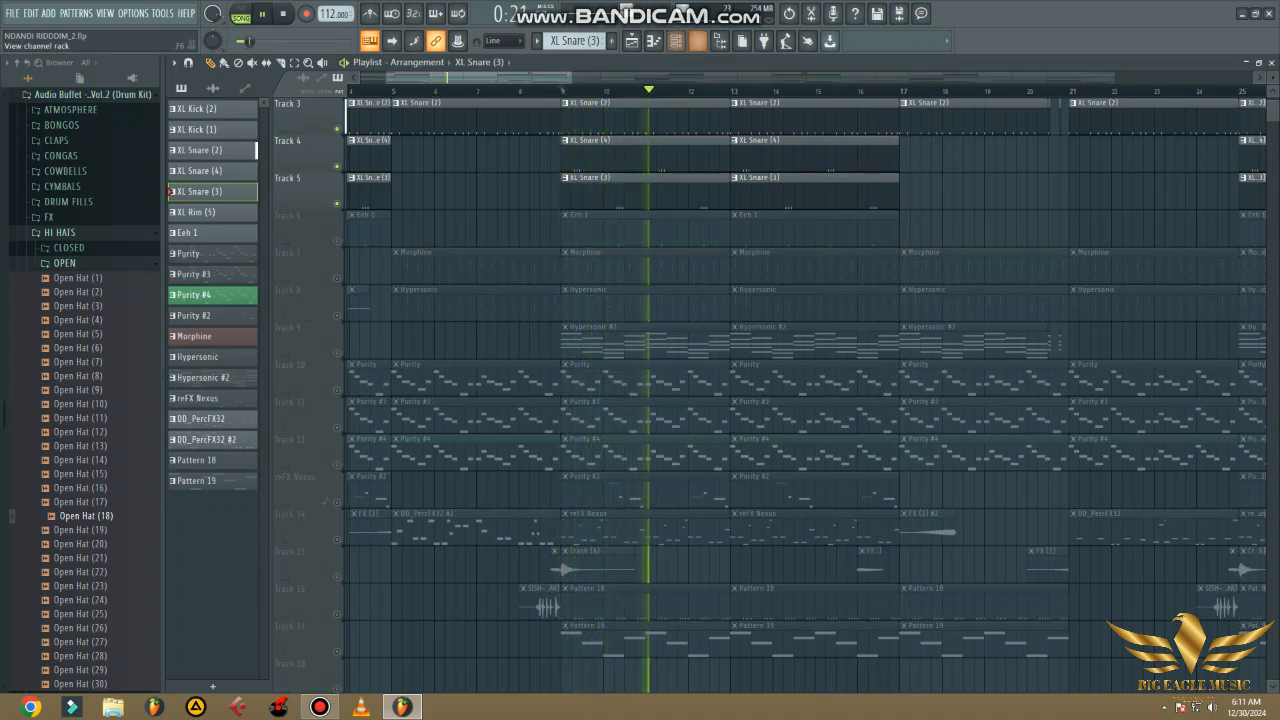
key("F6")
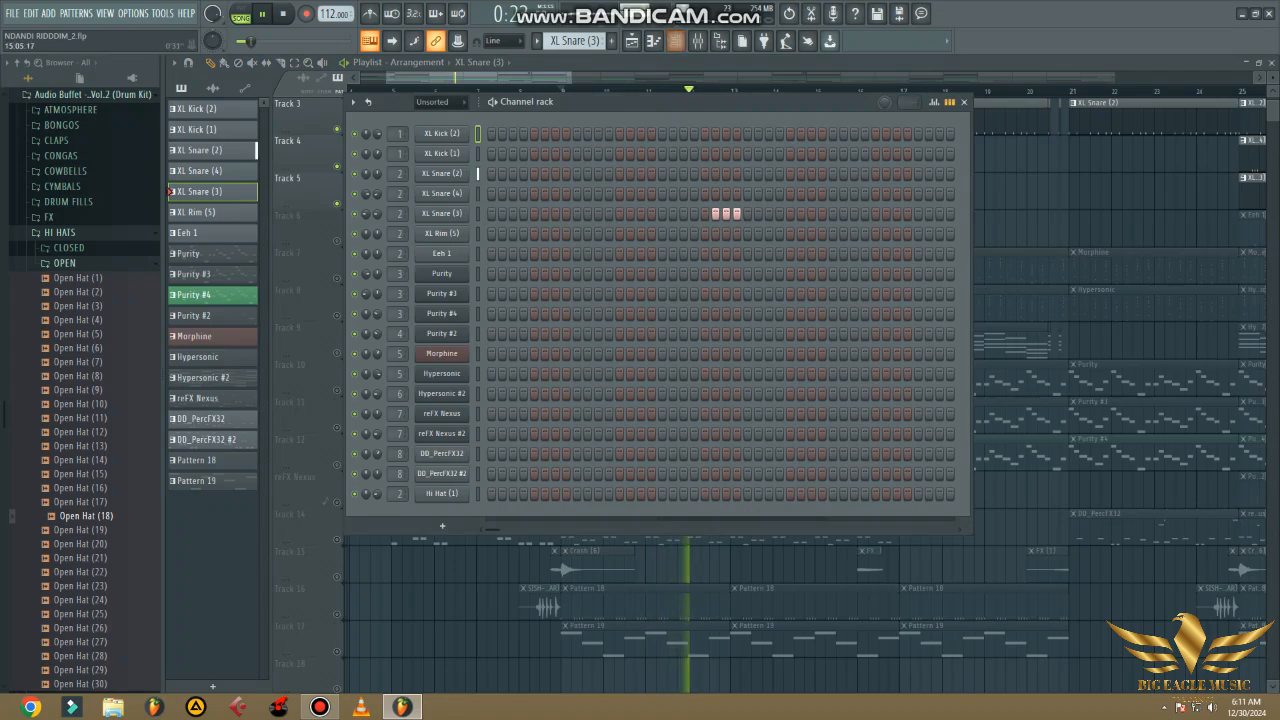
left_click(934, 102)
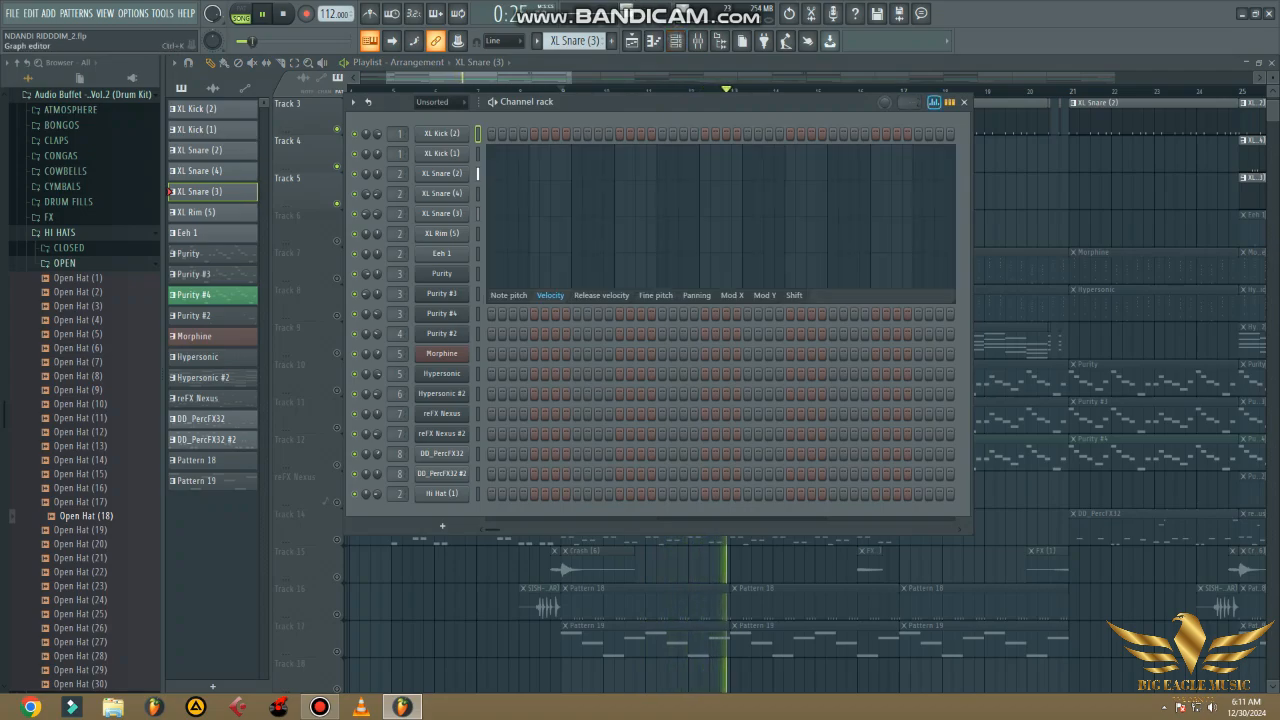
left_click(934, 102)
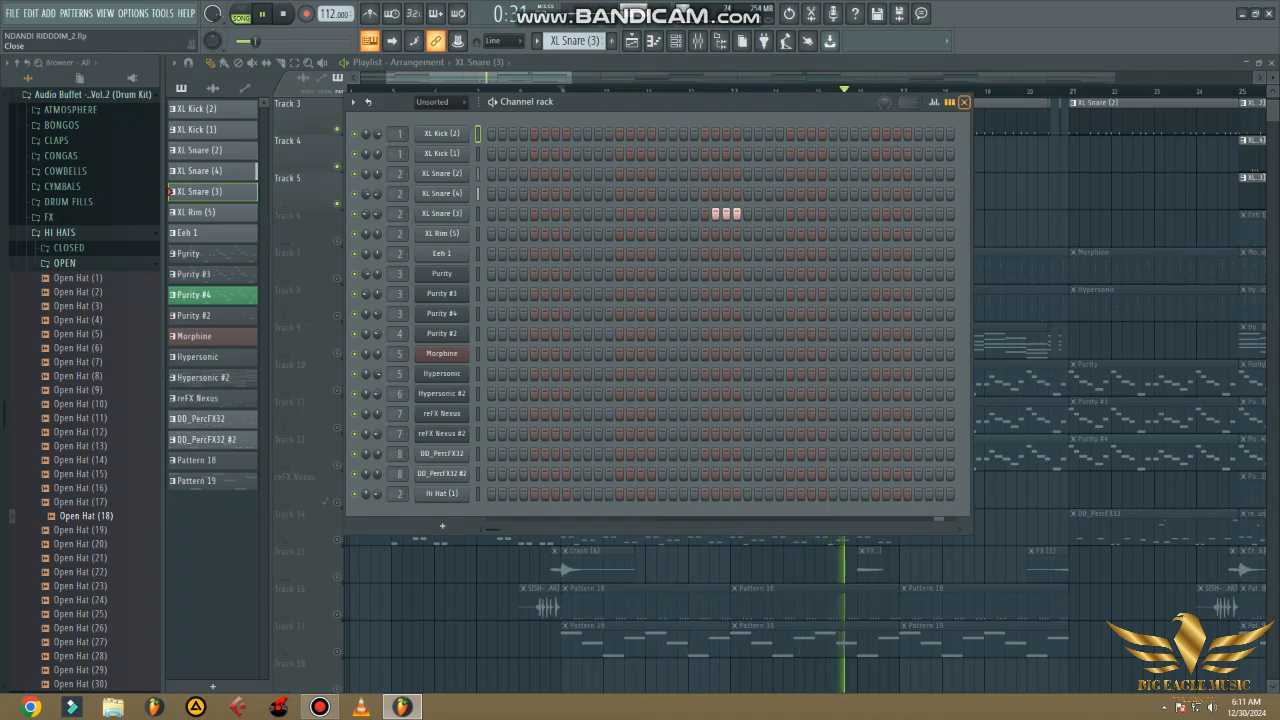
left_click(963, 102)
key("space")
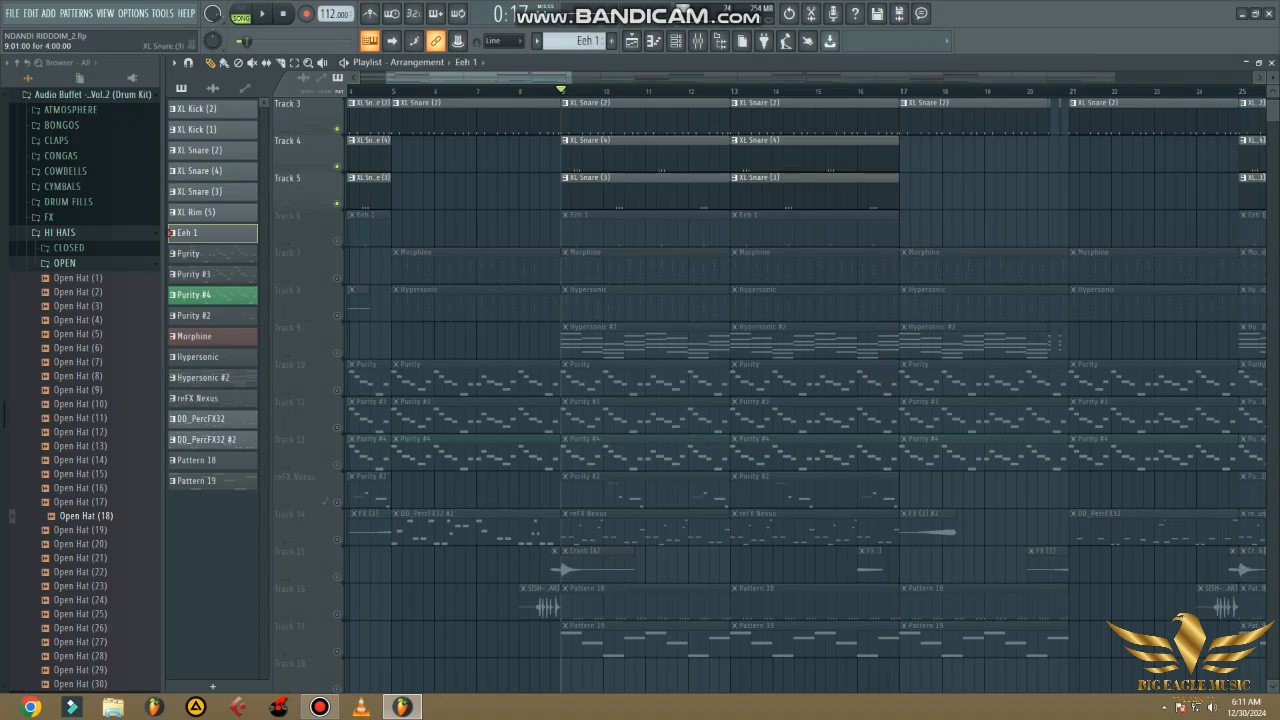
- Unmute Track 6 and play it with the snares while viewing the Eeh 1 steps in the channel rack
left_click(337, 240)
key("space")
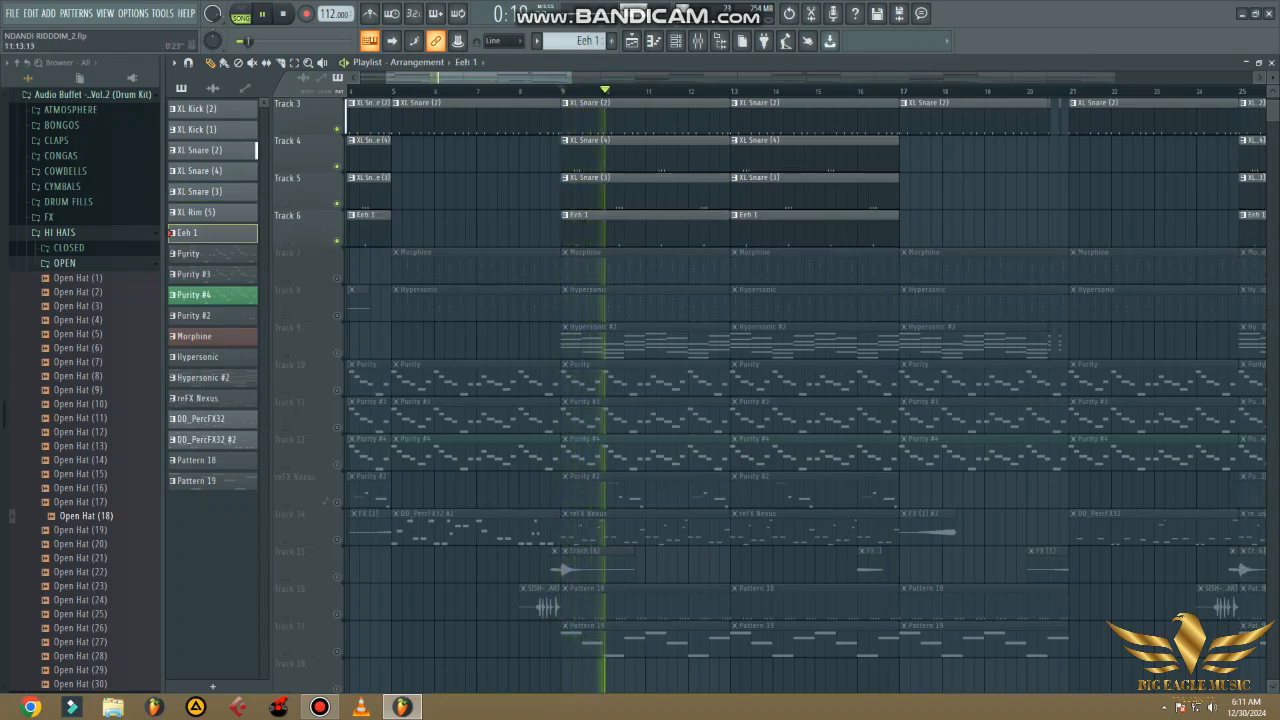
left_click(676, 41)
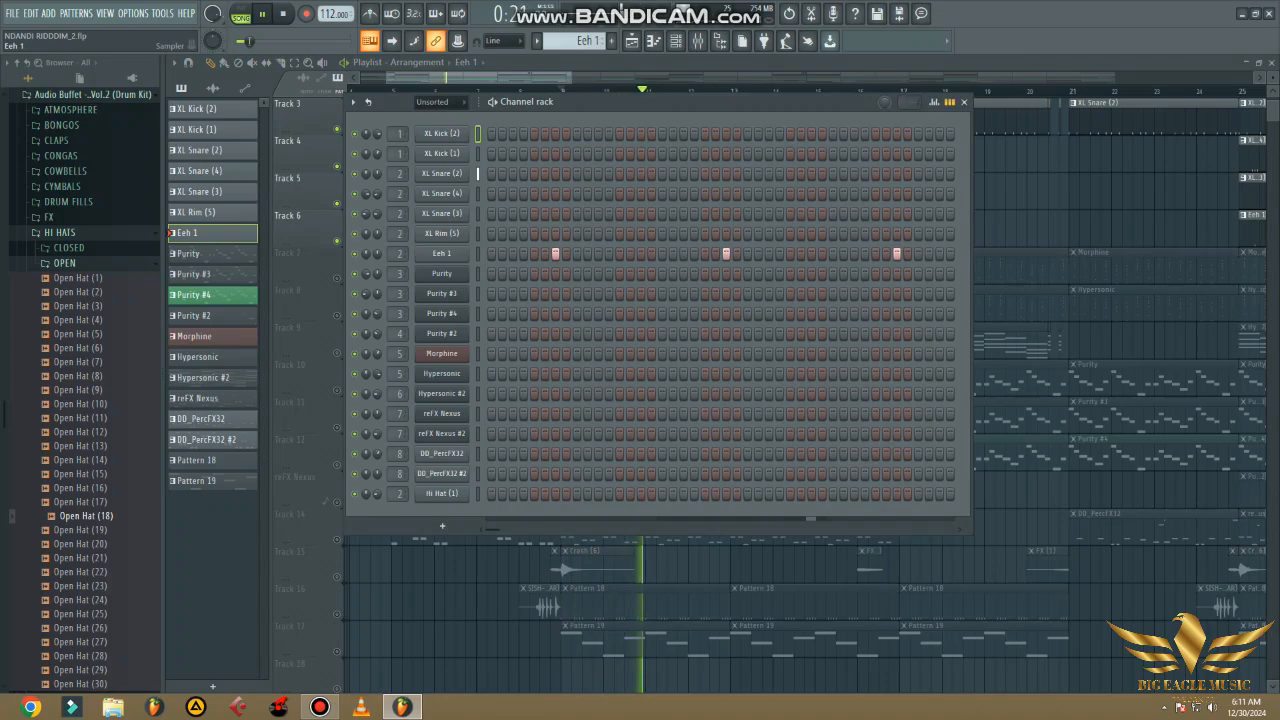
left_click(964, 102)
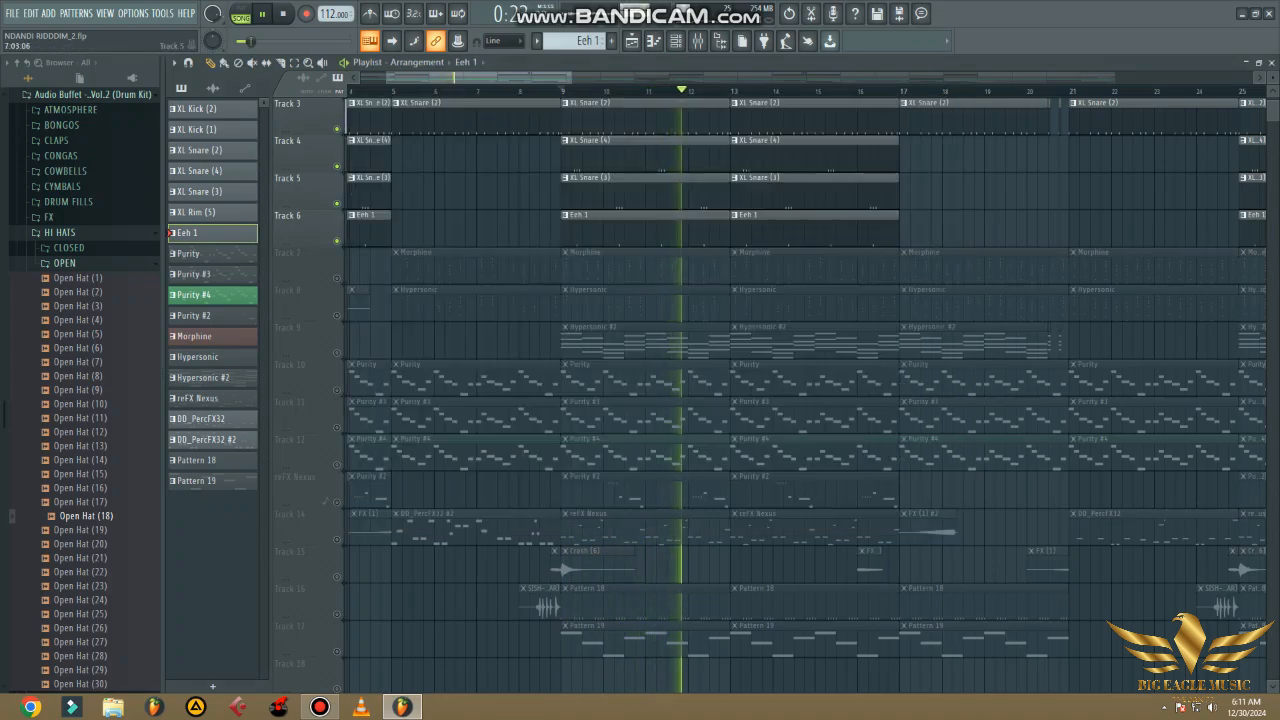
- Unmute Track 2 and view the XL Kick (1) pattern's steps in the channel rack
scroll(478, 192, "up", 2)
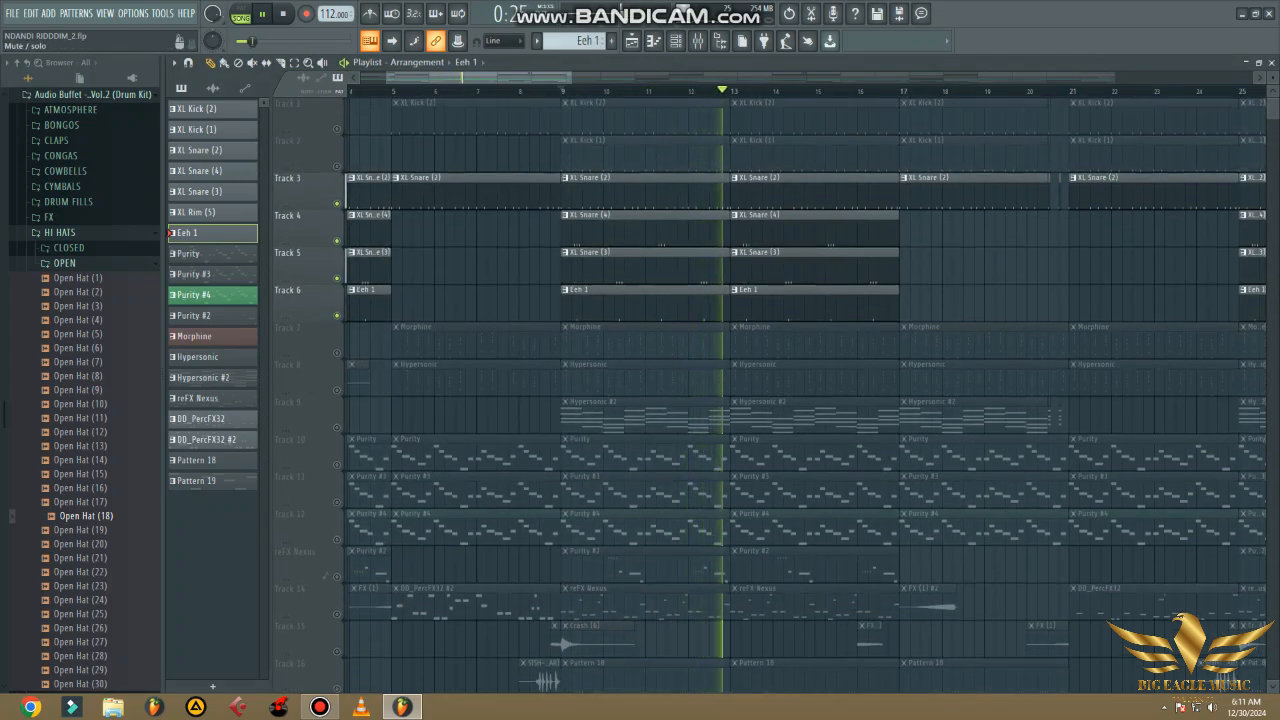
left_click(337, 166)
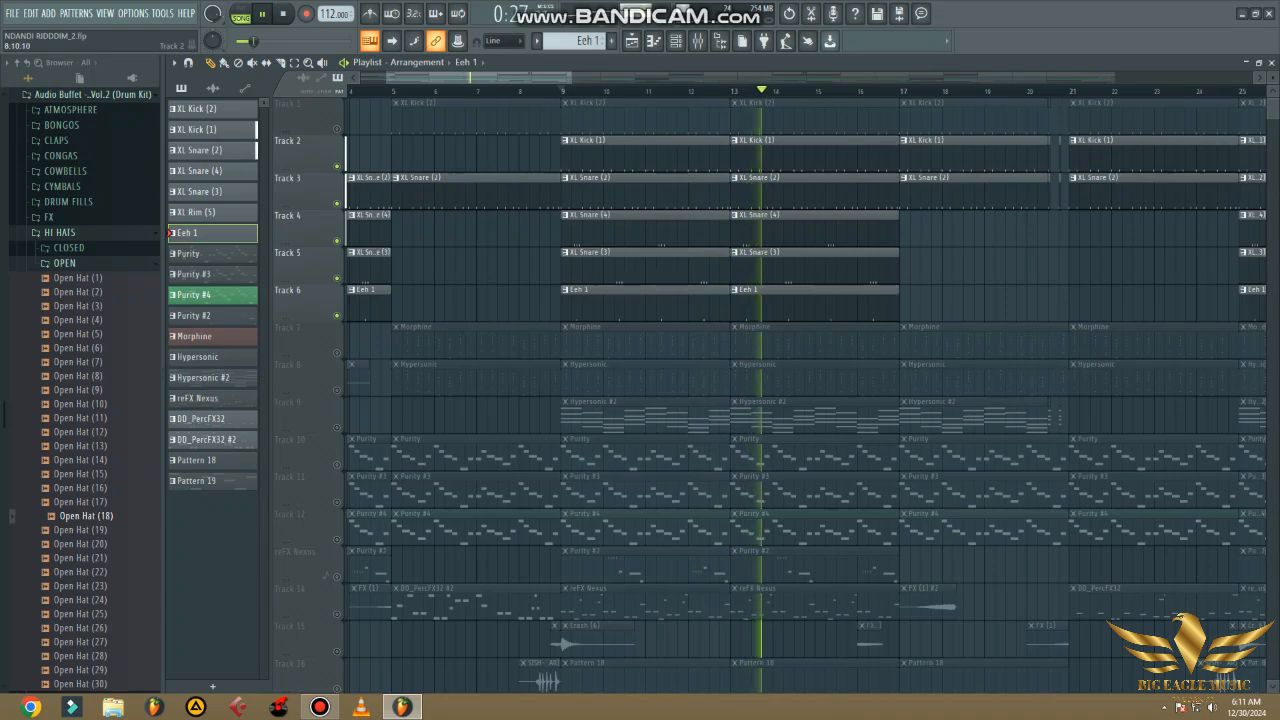
left_click(590, 141)
left_click(675, 41)
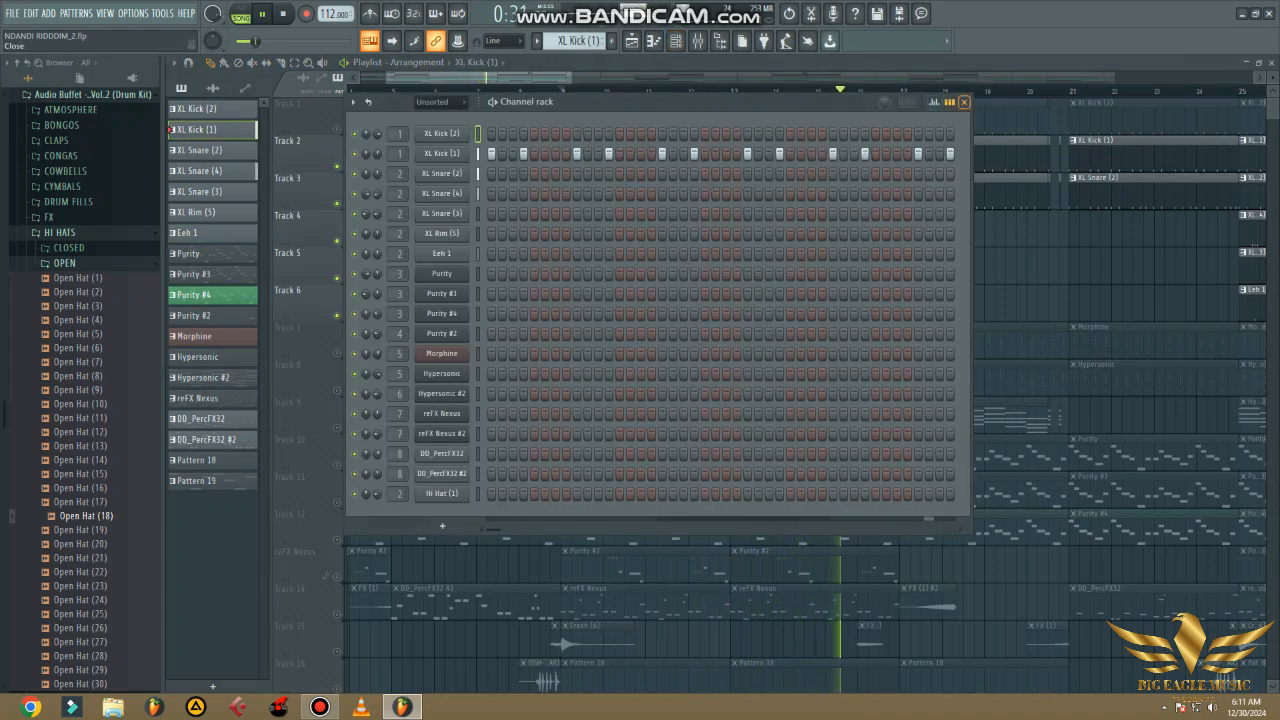
left_click(963, 102)
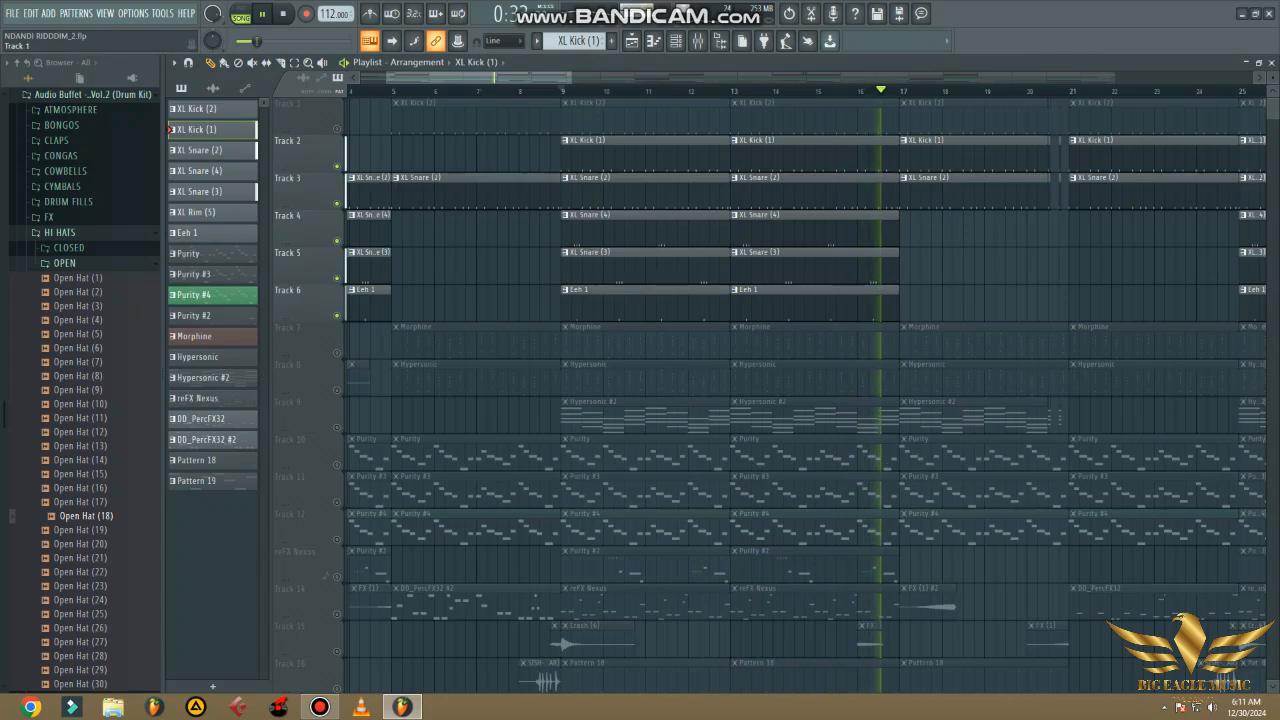
- Mute Track 2, enable Track 1, and play from bar 9 while viewing the XL Kick (2) steps
left_click(337, 128)
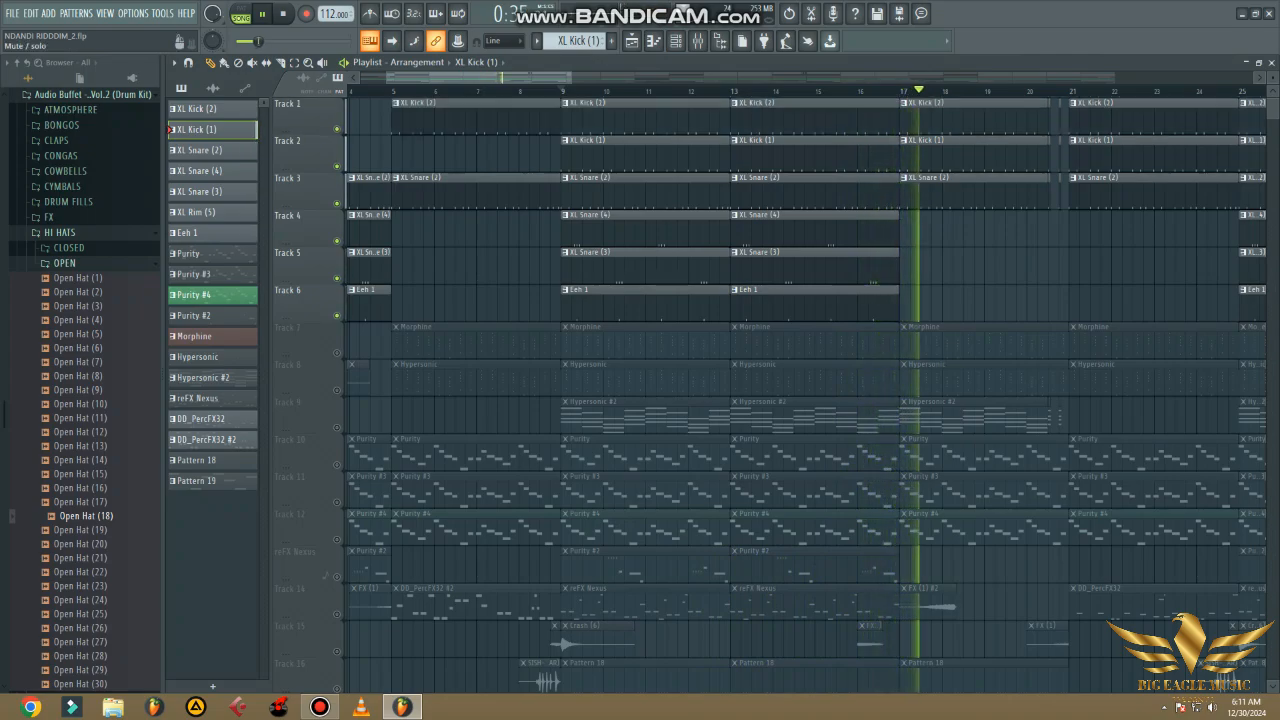
left_click(337, 128)
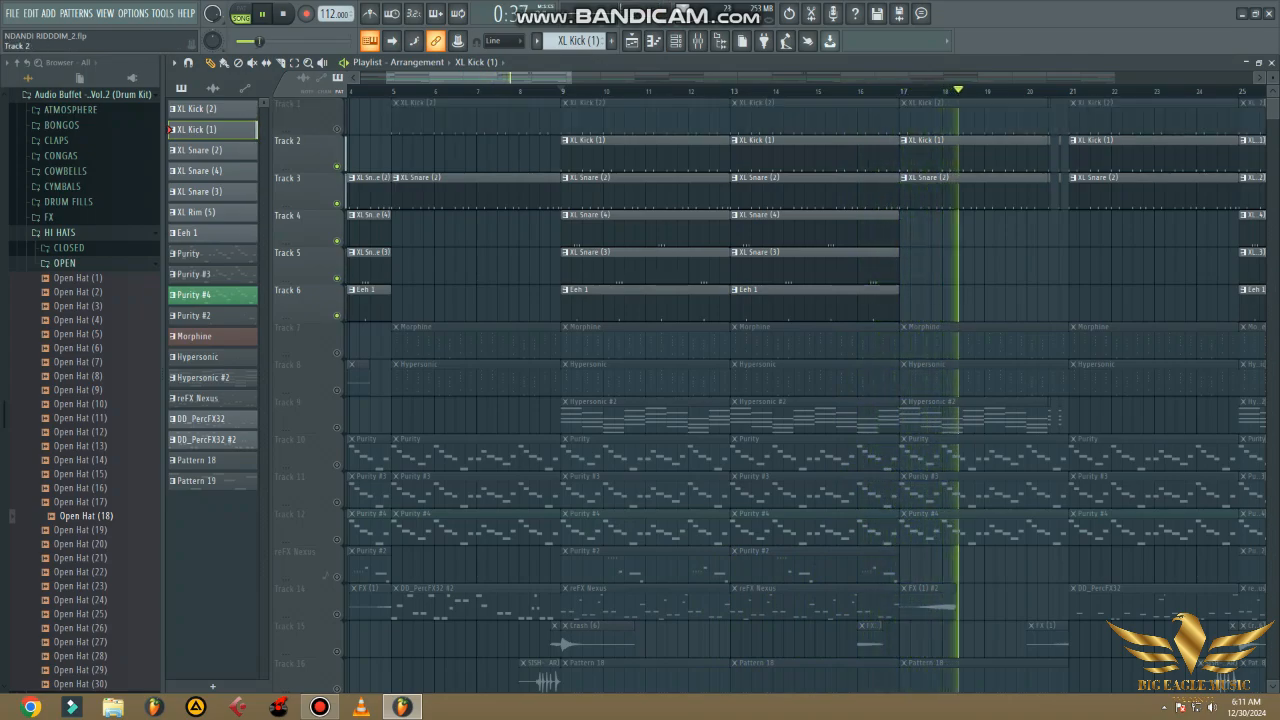
left_click(337, 166)
left_click(337, 128)
left_click(564, 91)
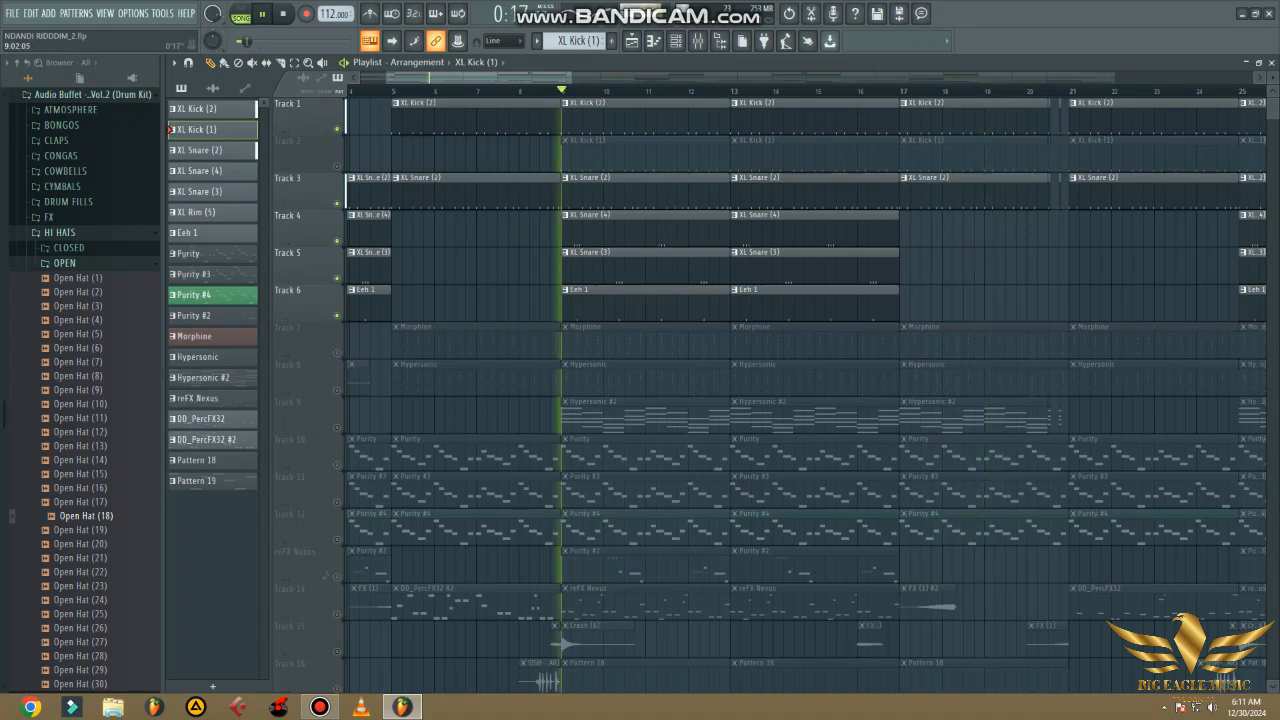
left_click(196, 108)
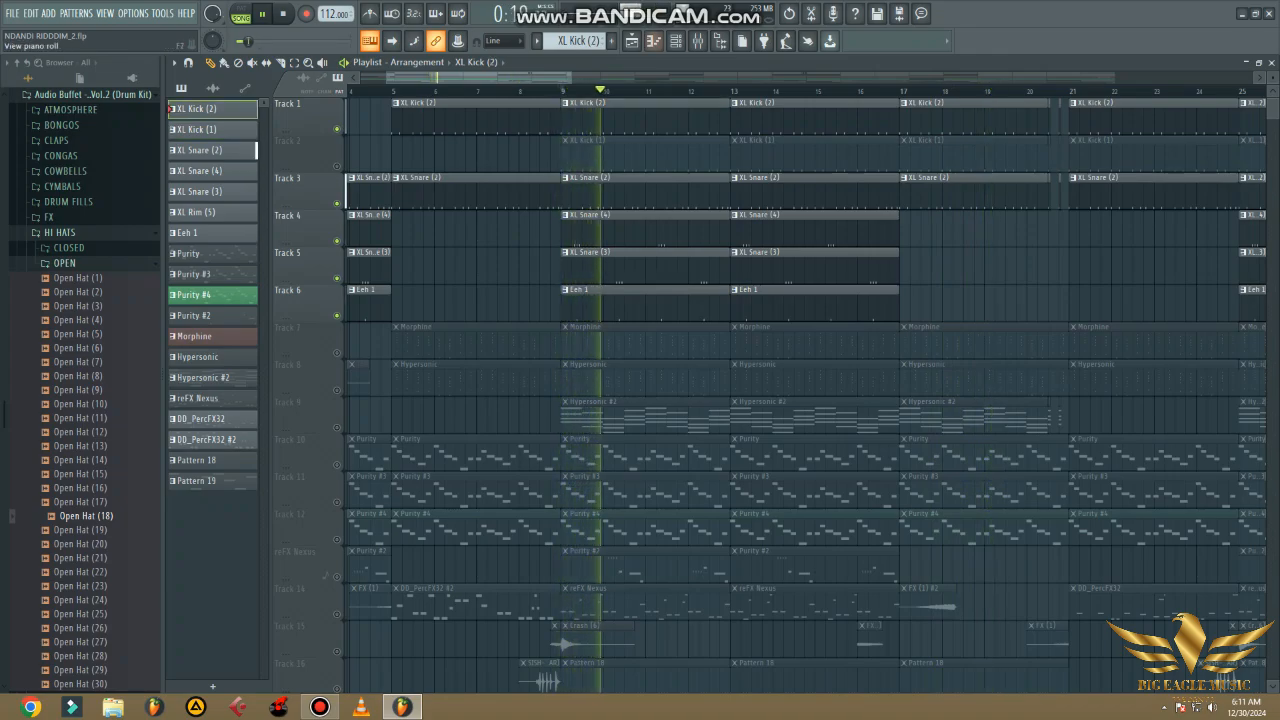
left_click(676, 41)
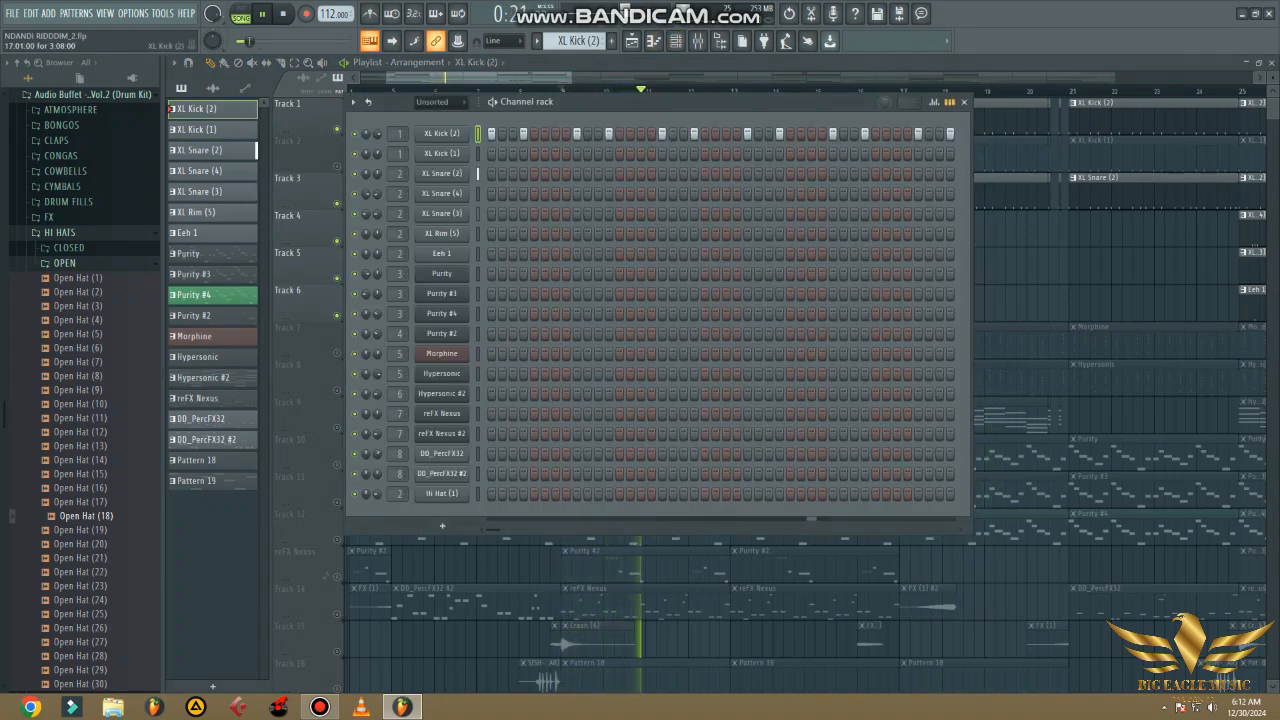
left_click(963, 102)
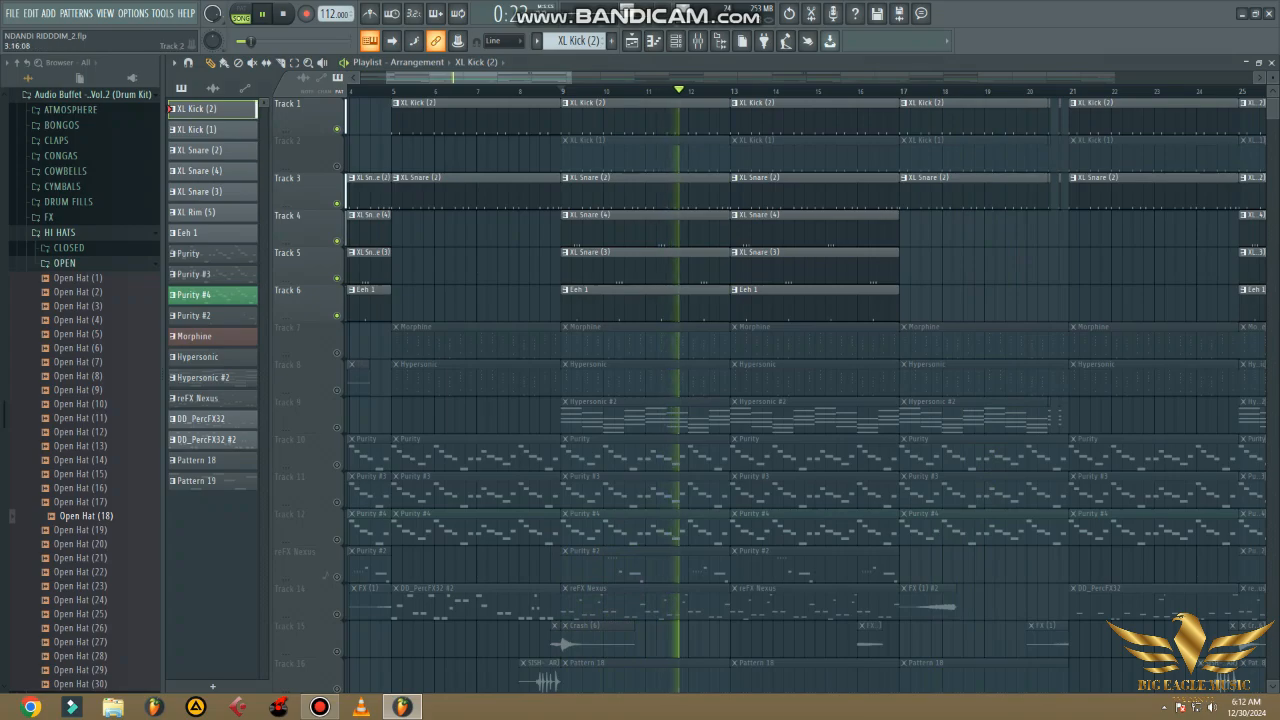
- Enable Track 2 alongside the other drum tracks and view the XL Kick (1) steps in the channel rack
left_click(650, 152)
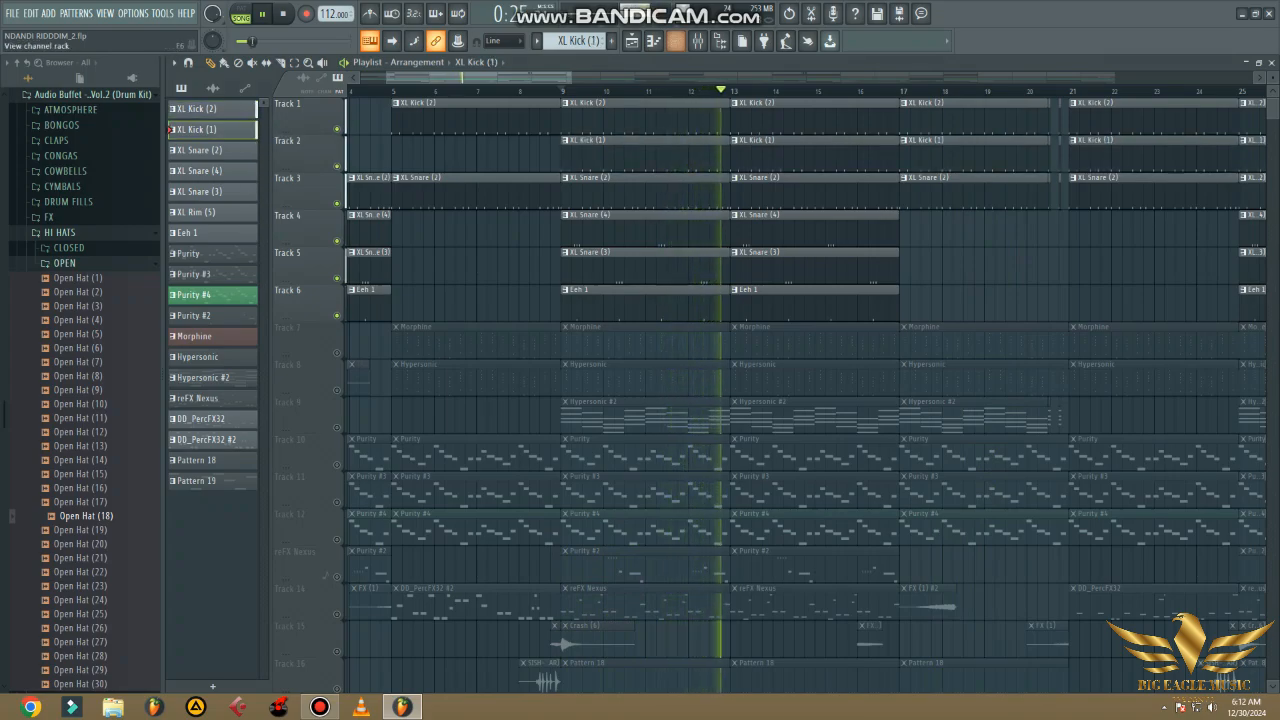
left_click(676, 41)
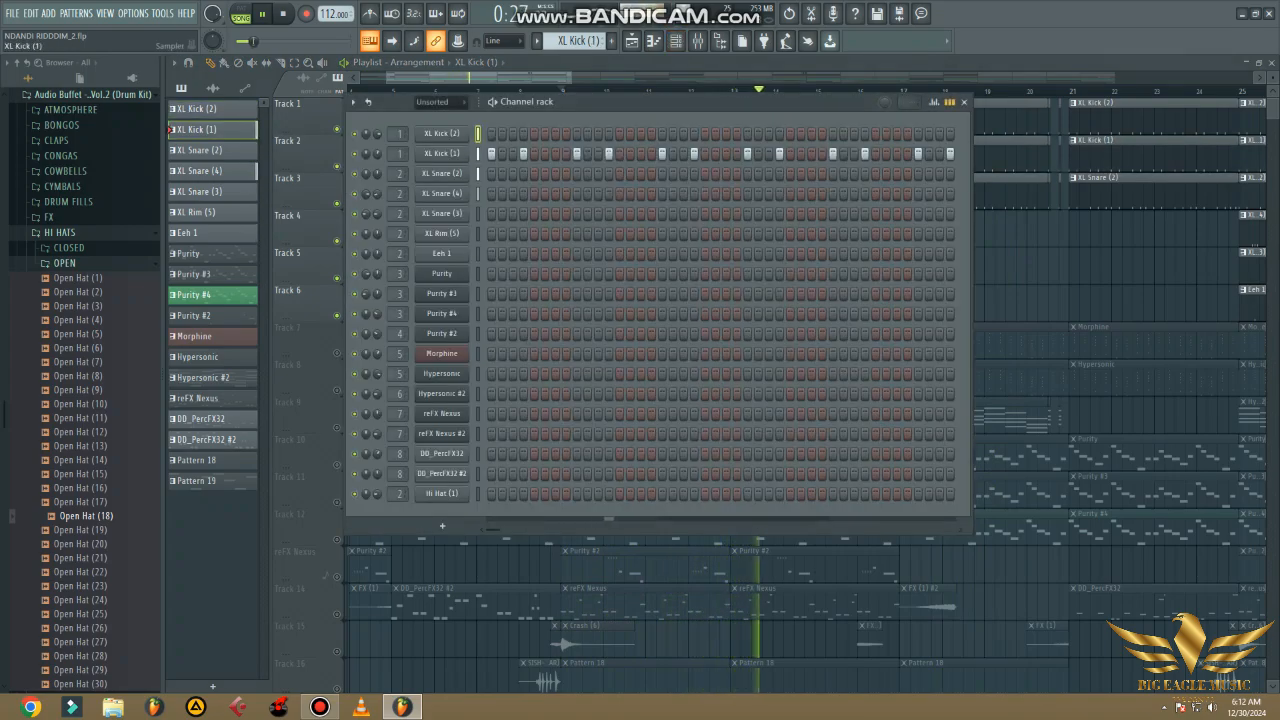
left_click(964, 102)
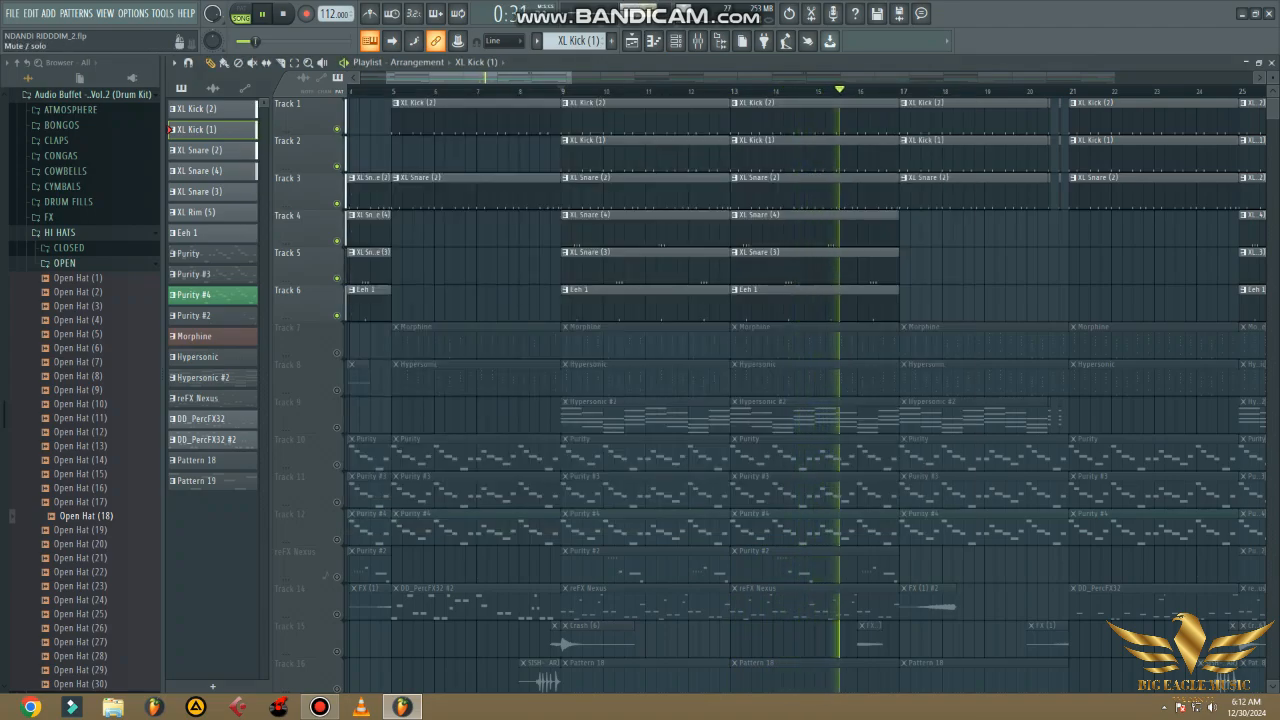
- Mute Tracks 1 through 6 to silence all the kick, snare and Eeh 1 clips
left_click(337, 128)
left_click(337, 166)
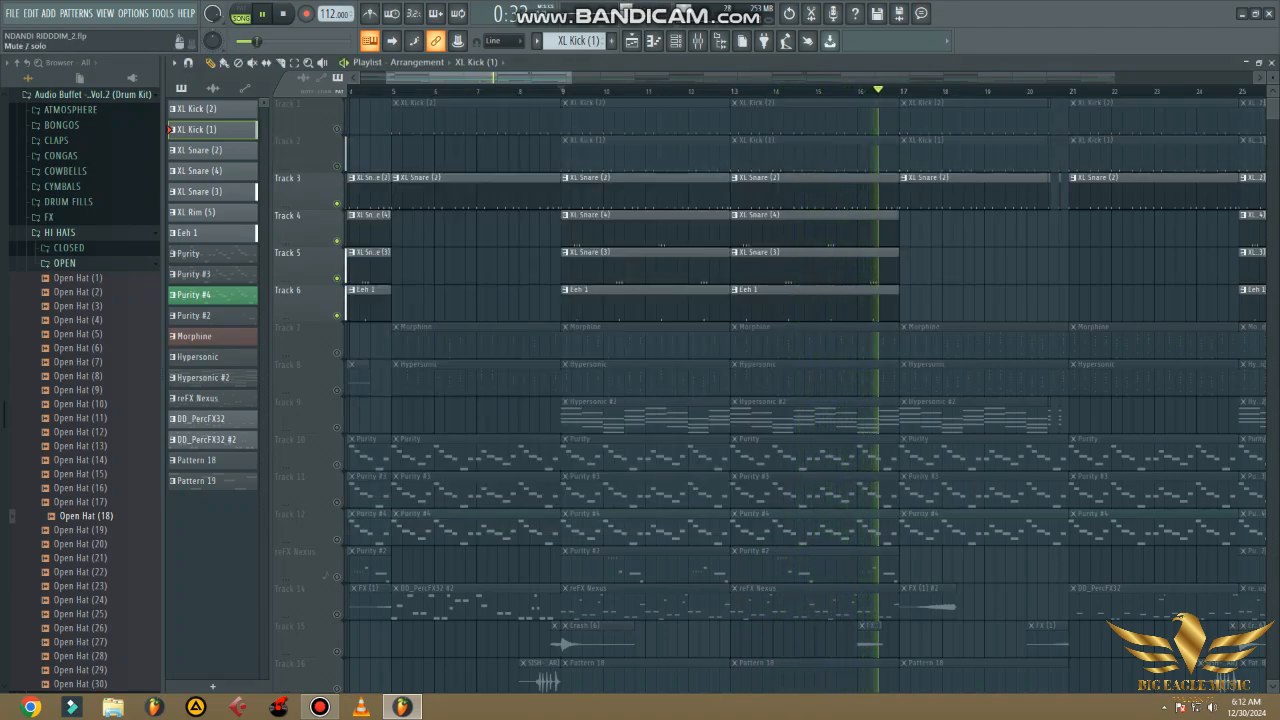
left_click(337, 203)
left_click(337, 240)
left_click(337, 278)
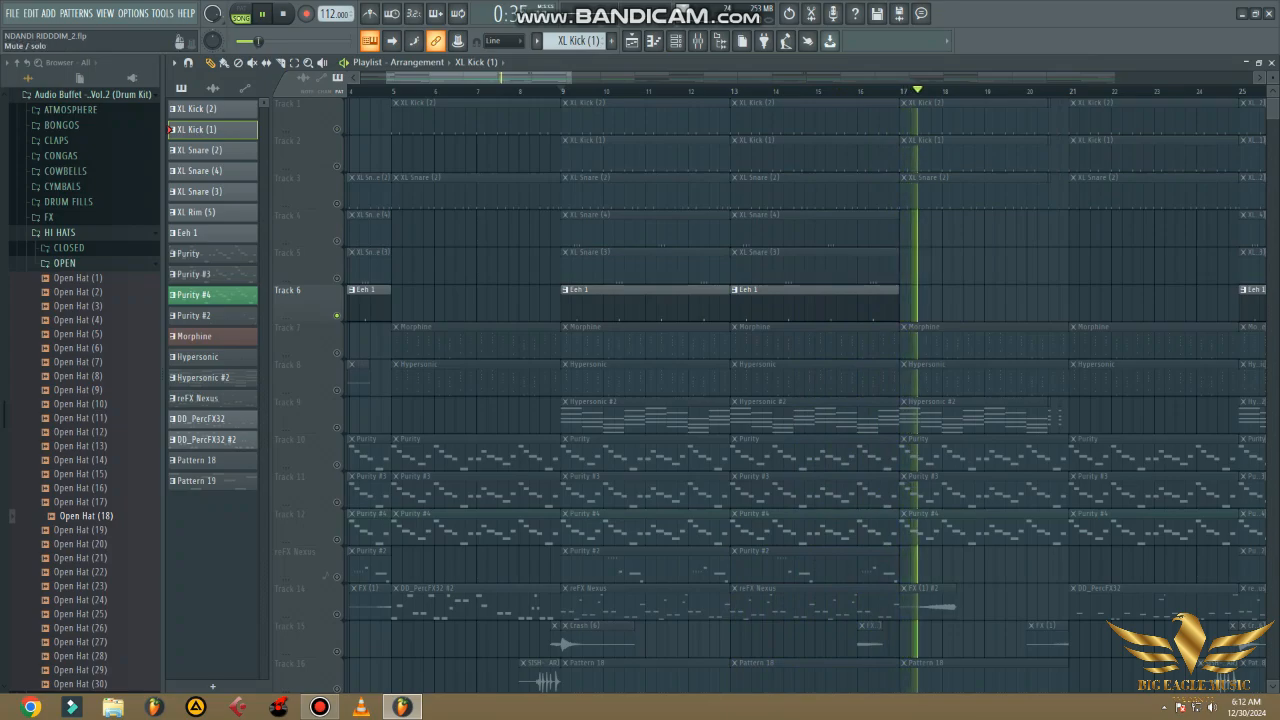
left_click(337, 315)
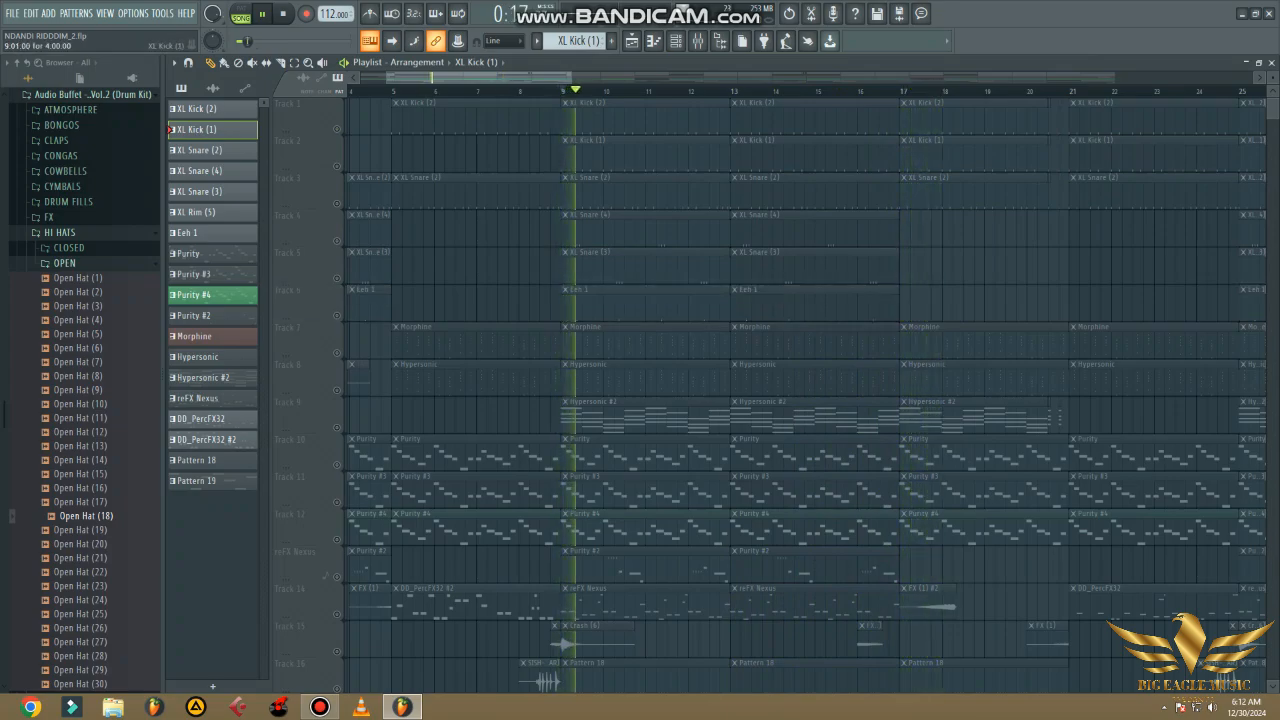
- Enable Track 7, select the Morphine pattern, and view the settings of its Morphine synthesizer
left_click(337, 352)
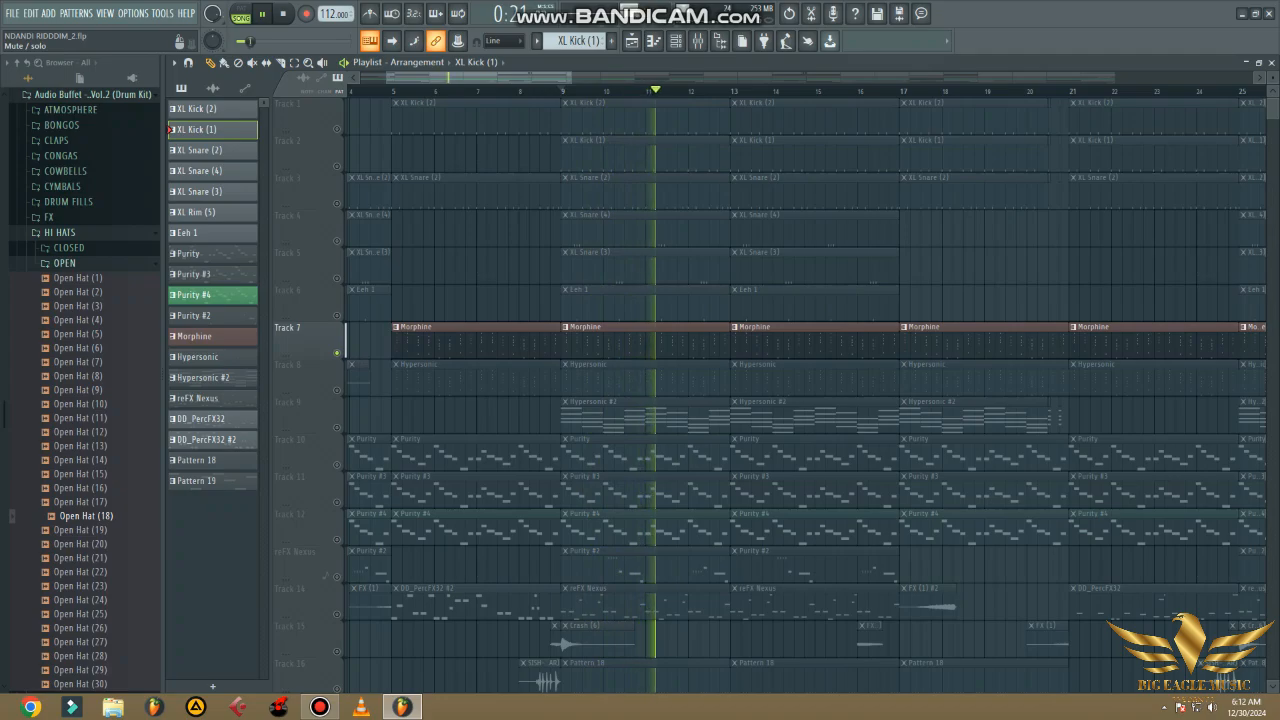
left_click(700, 340)
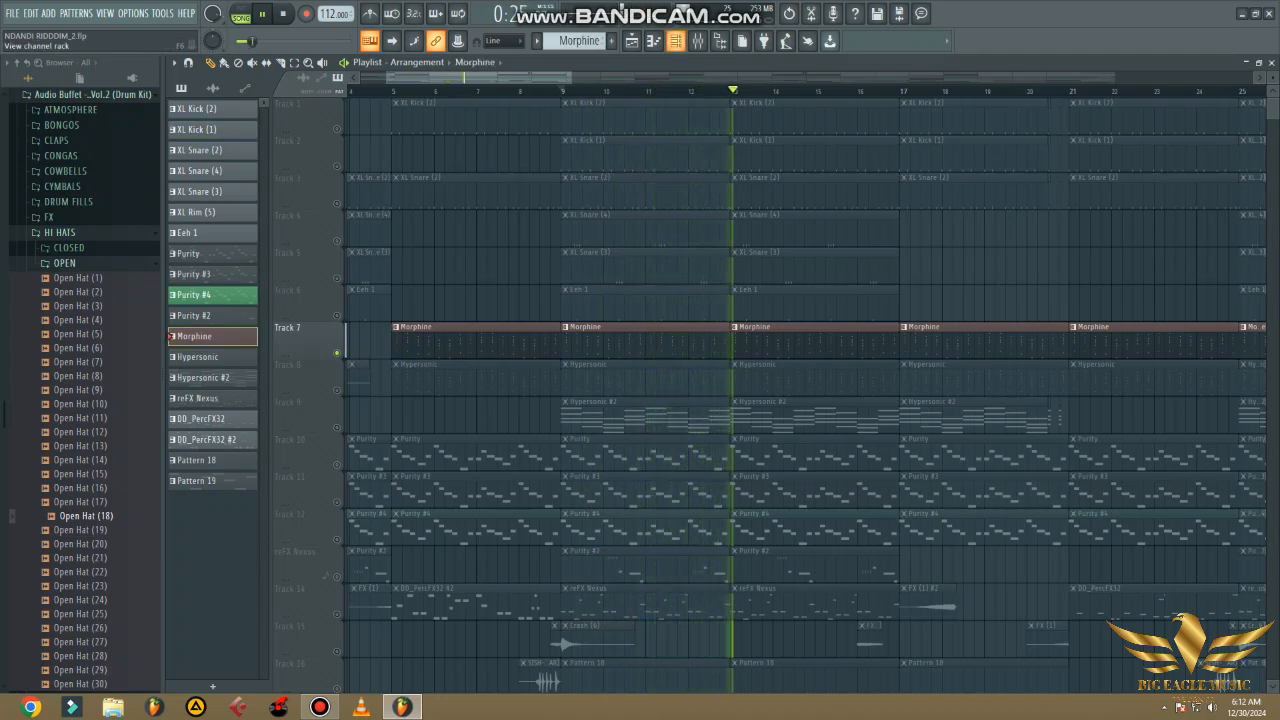
left_click(675, 40)
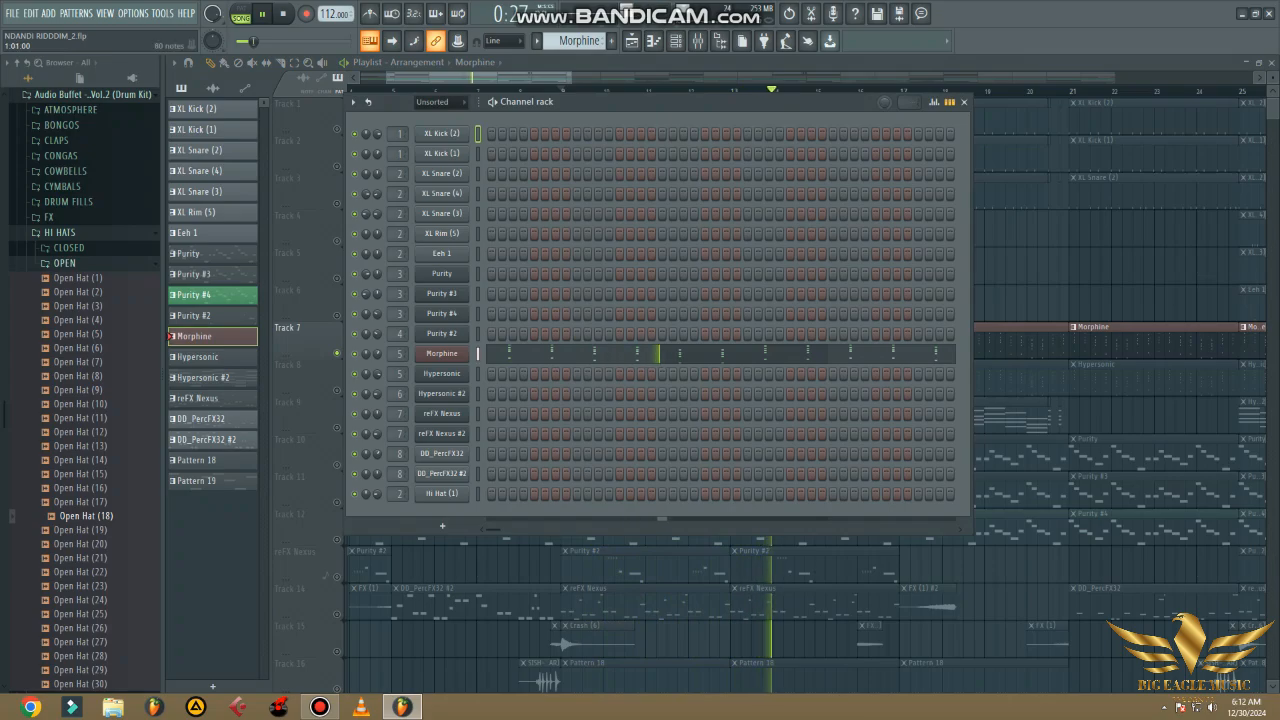
left_click(442, 353)
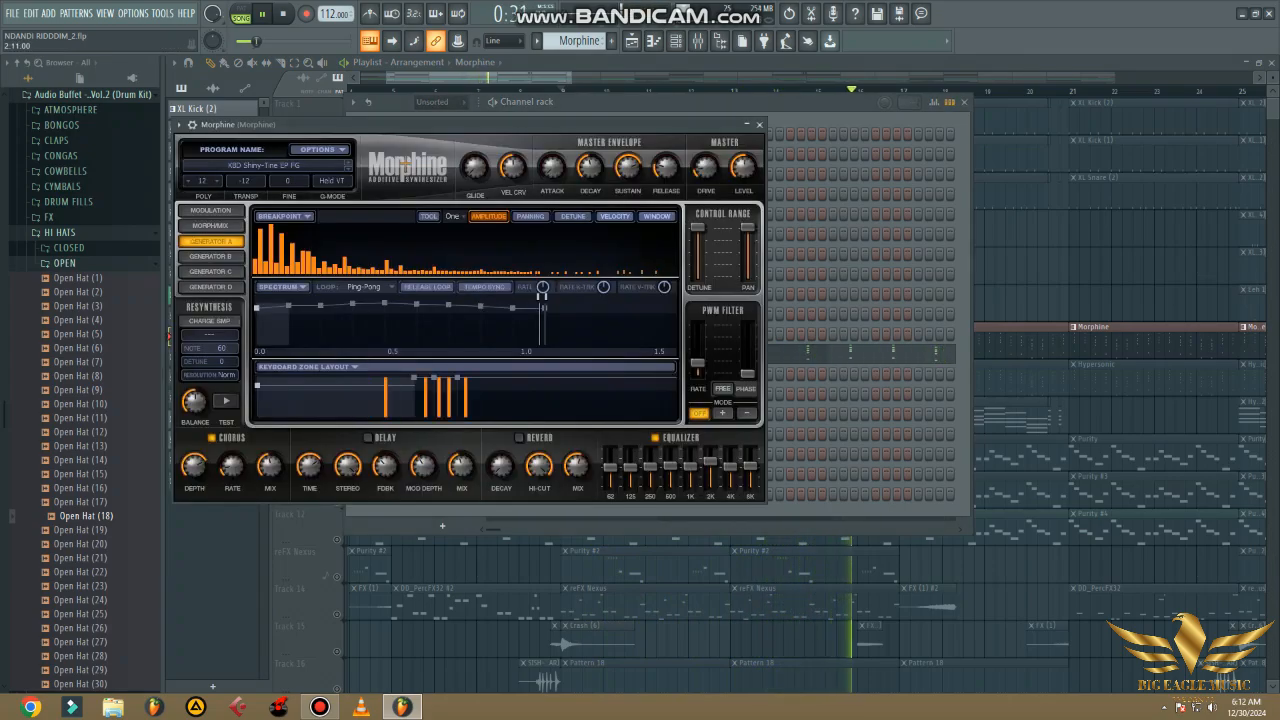
left_click(759, 124)
- Examine the Morphine pattern's full chord progression in the piano roll, with the time range widened to show all four bars
left_click(670, 354)
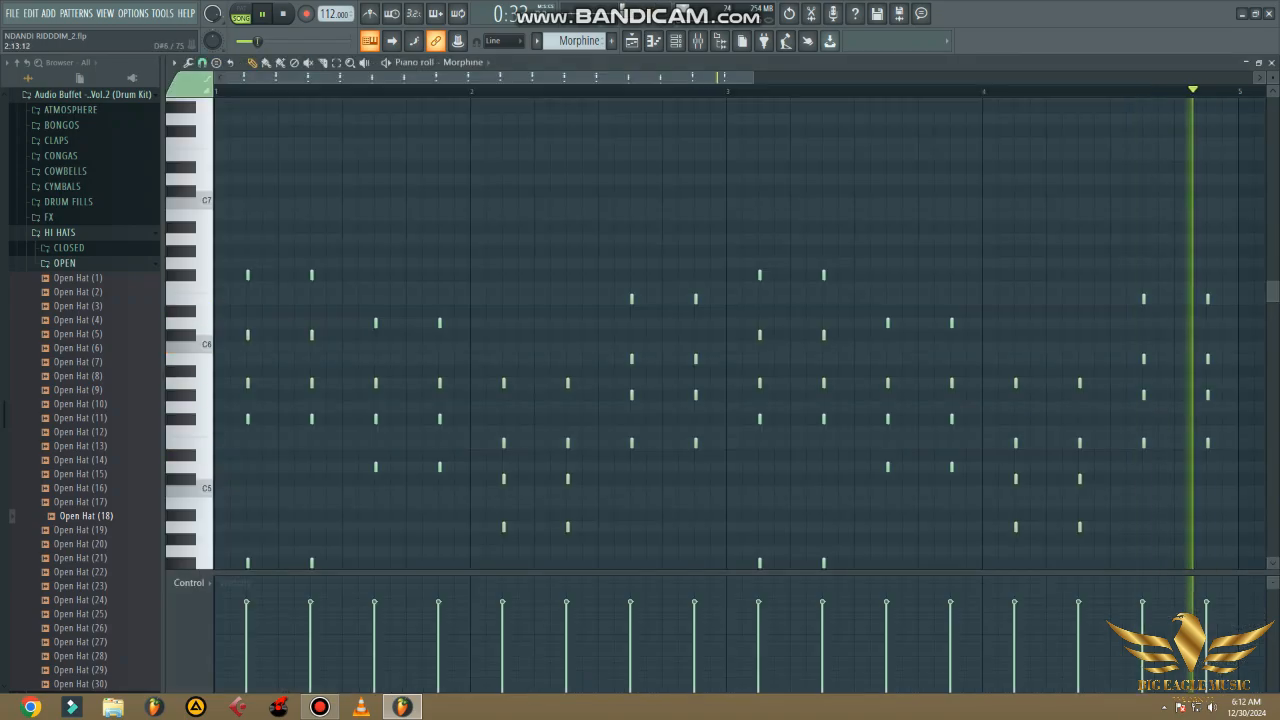
scroll(735, 355, "down", 5)
left_click_drag(752, 77, 879, 77)
scroll(1059, 287, "up", 3)
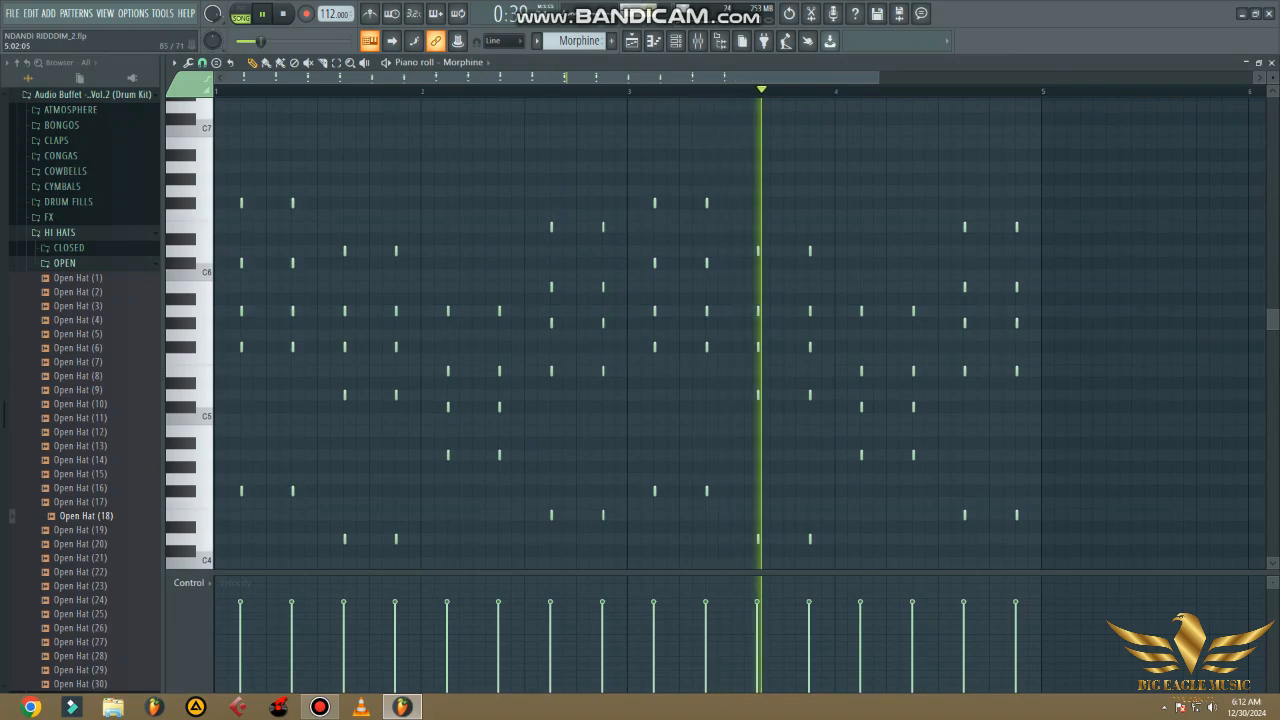
scroll(732, 330, "down", 1)
scroll(732, 330, "down", 1)
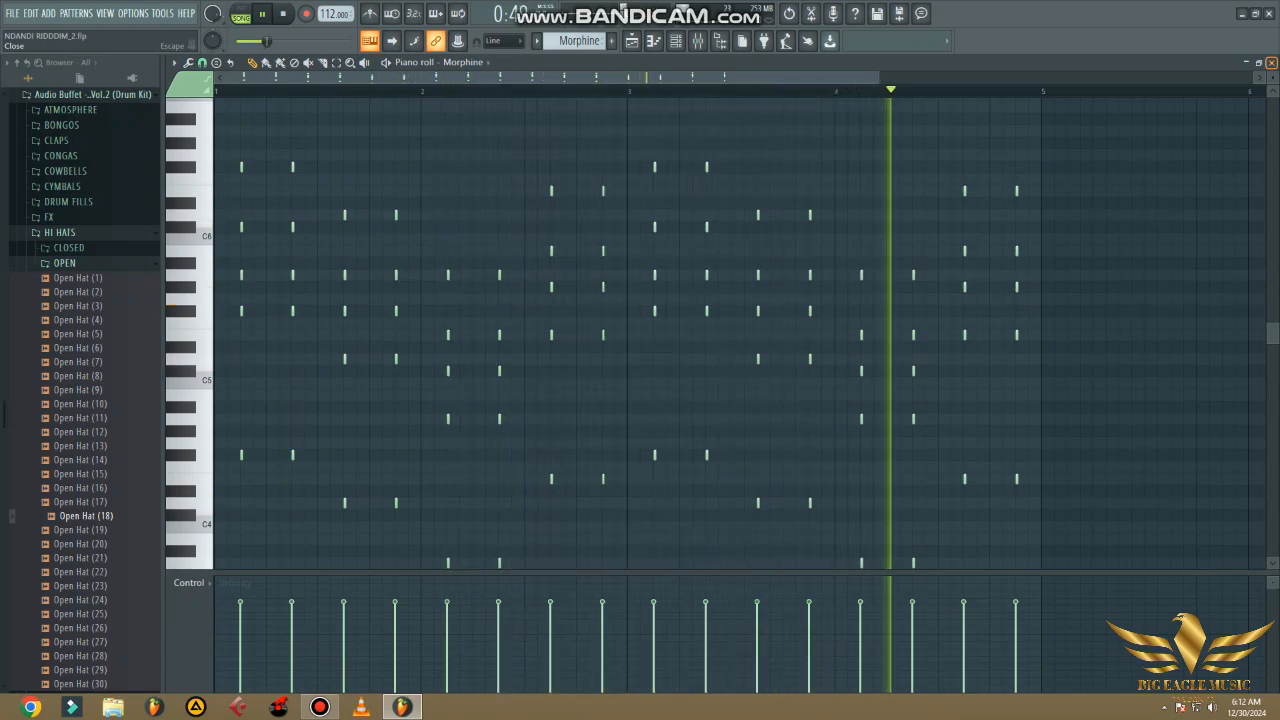
left_click(1271, 62)
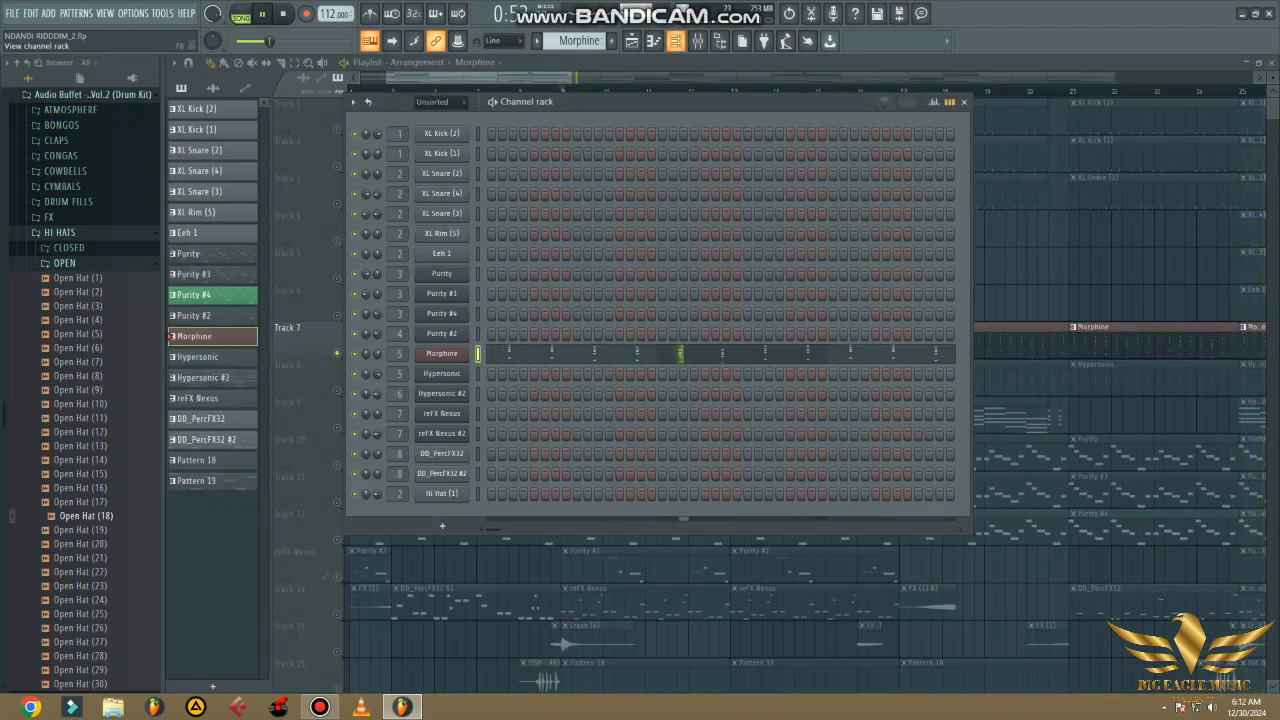
- Inspect the Morphine mixer track's effects: FabFilter Pro-Q 3, Fruity Reeverb 2 and Fruity parametric EQ 2
left_click(697, 41)
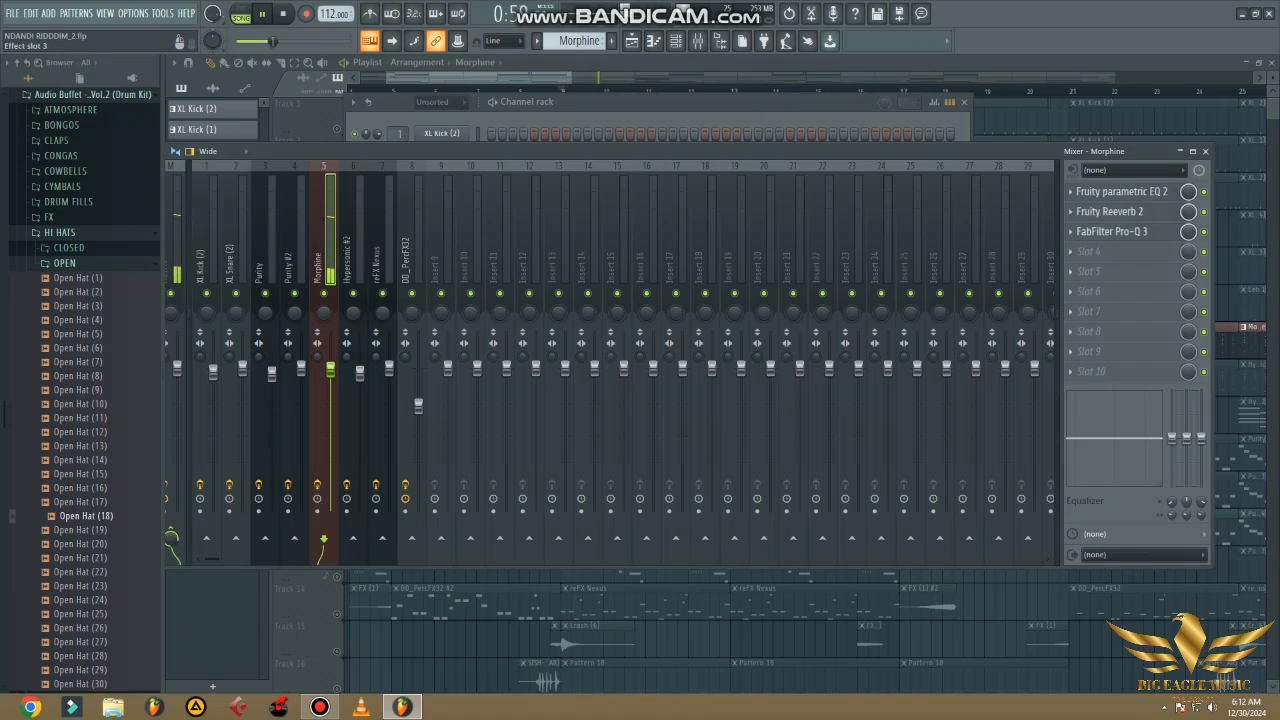
left_click(1115, 231)
left_click(1115, 231)
left_click(1110, 211)
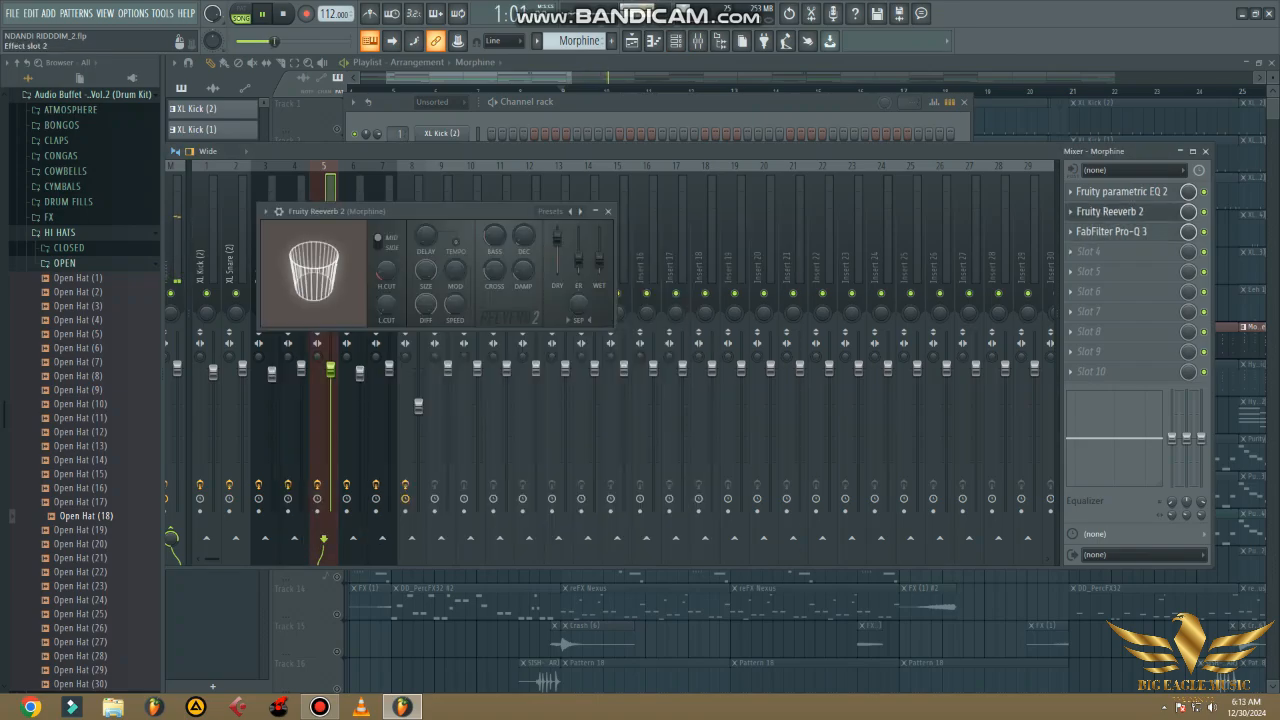
left_click(1110, 211)
left_click(1115, 191)
left_click(1115, 191)
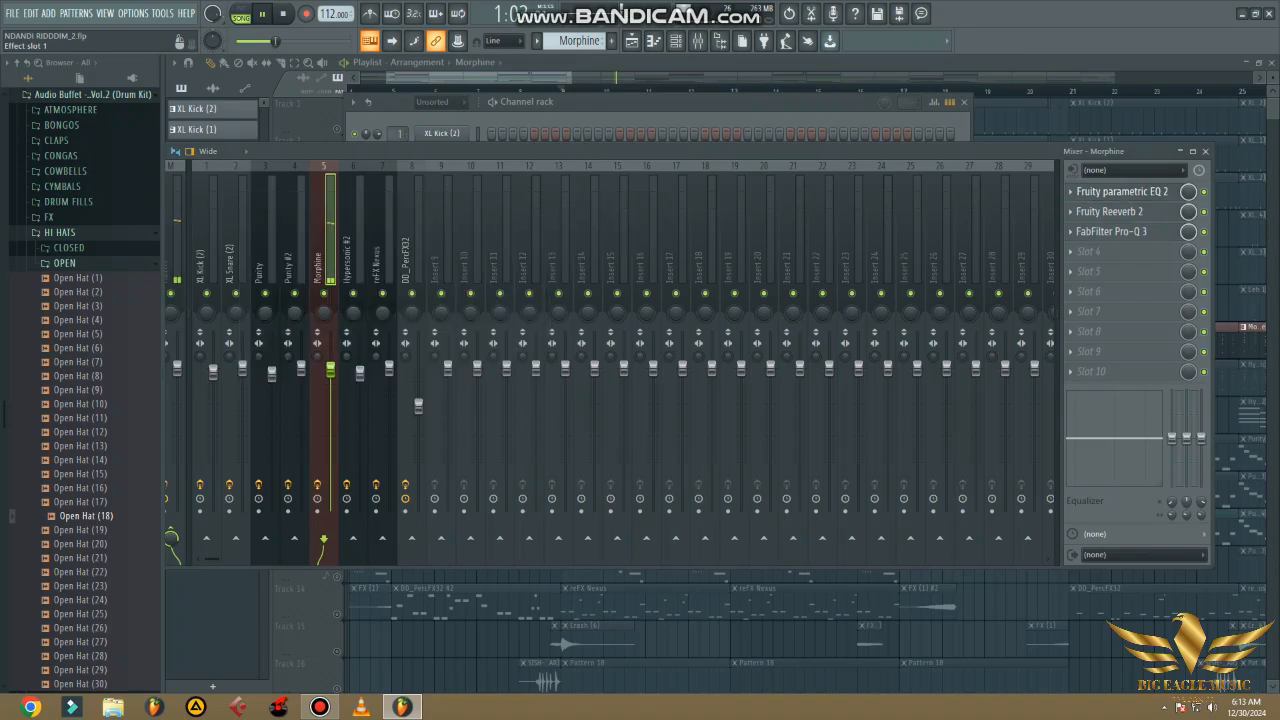
left_click(1115, 191)
left_click(1115, 191)
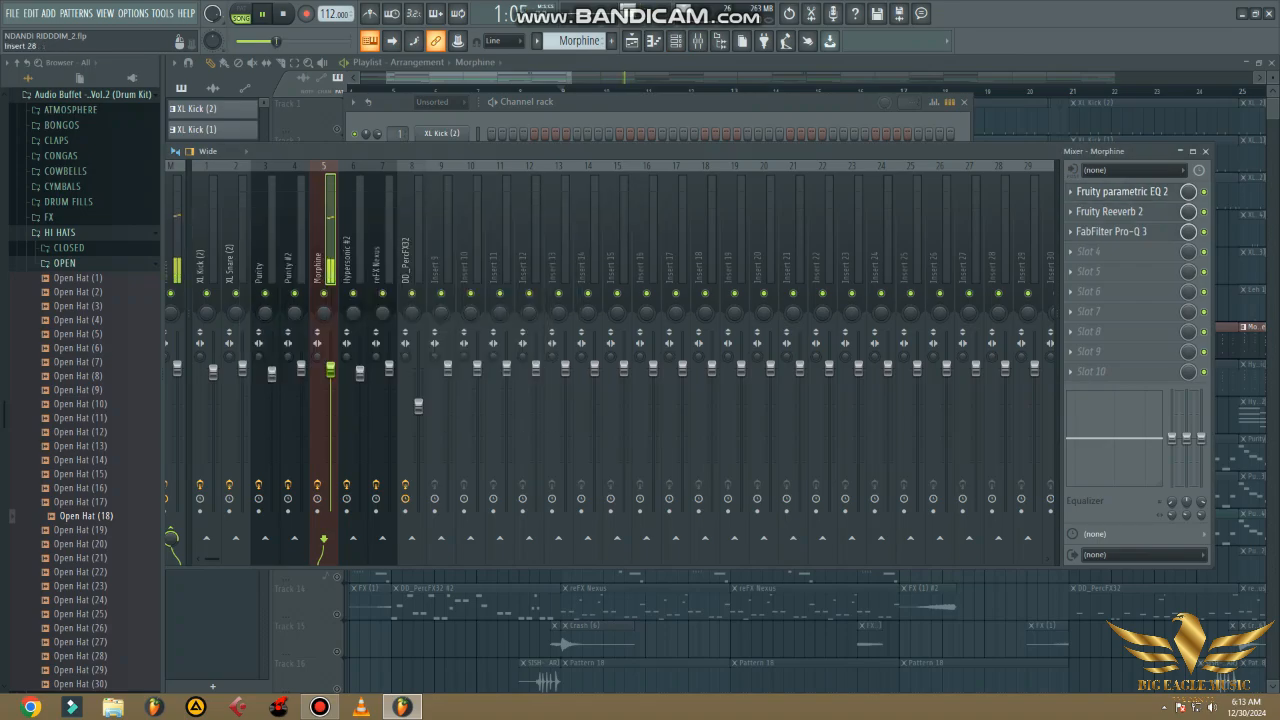
left_click(1205, 151)
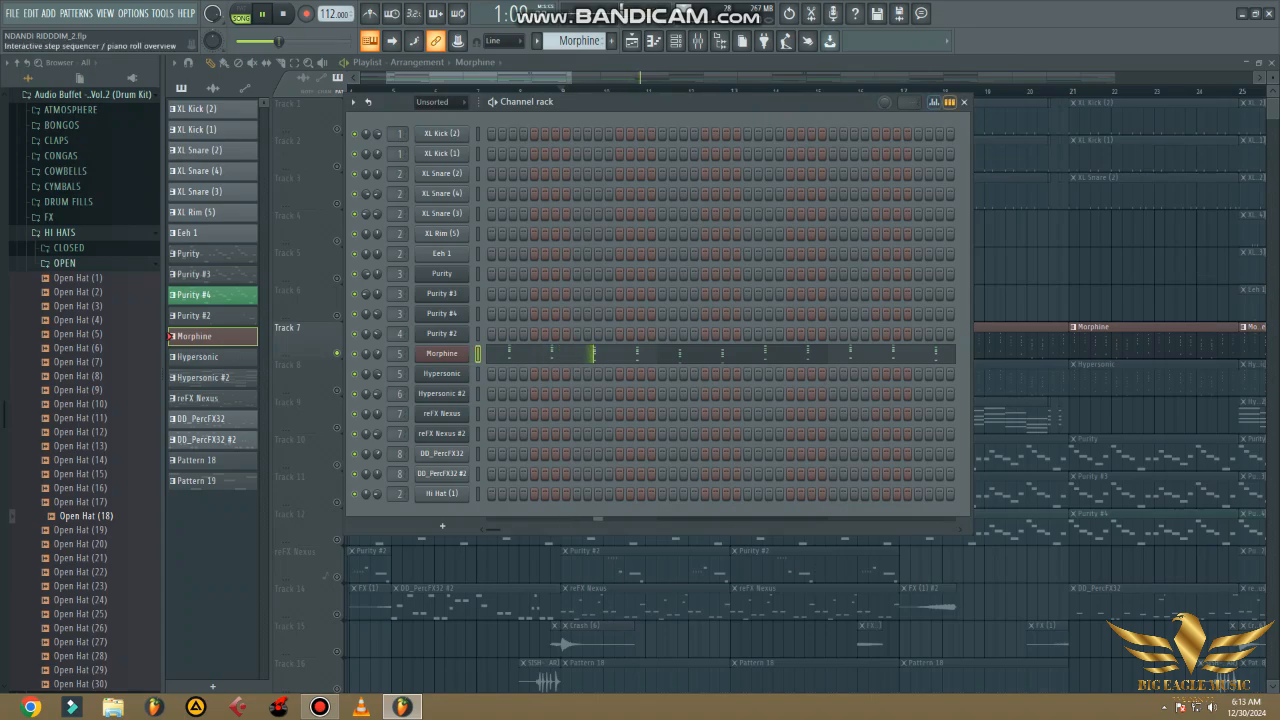
left_click(963, 102)
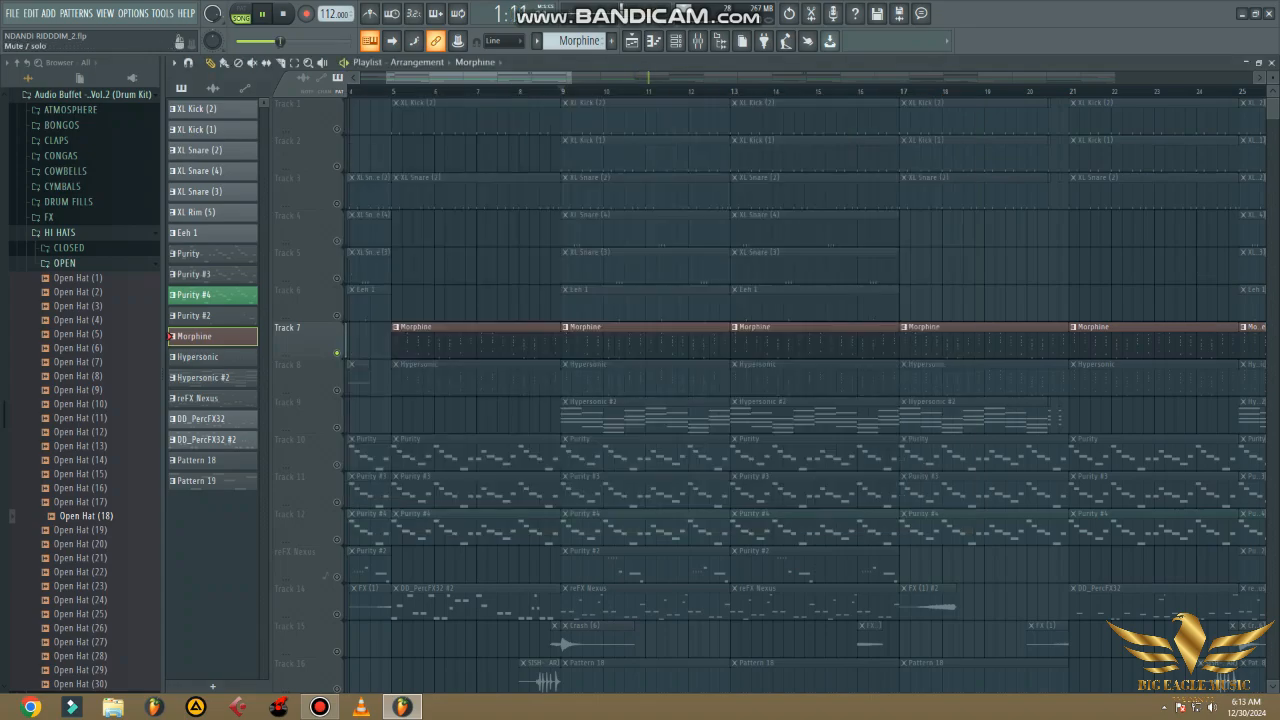
- Solo Track 8, select the Hypersonic pattern, and view the patch loaded in its Hypersonic instrument
right_click(337, 390)
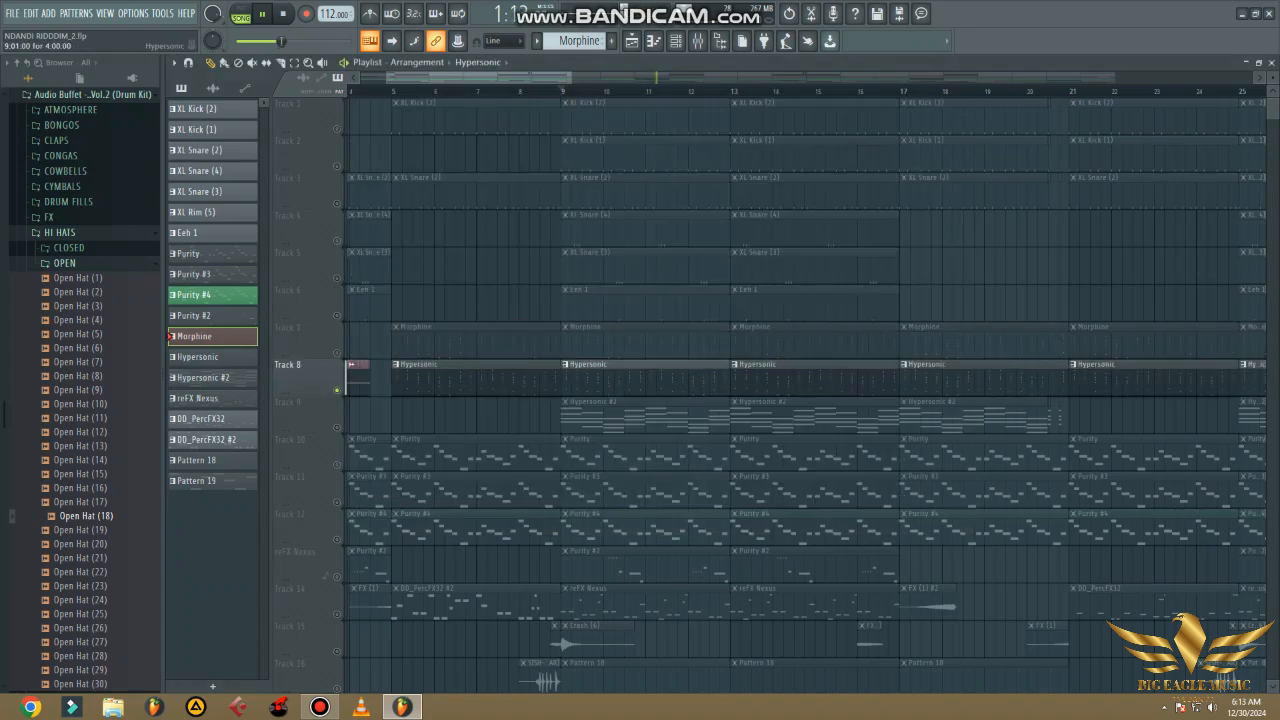
left_click(675, 40)
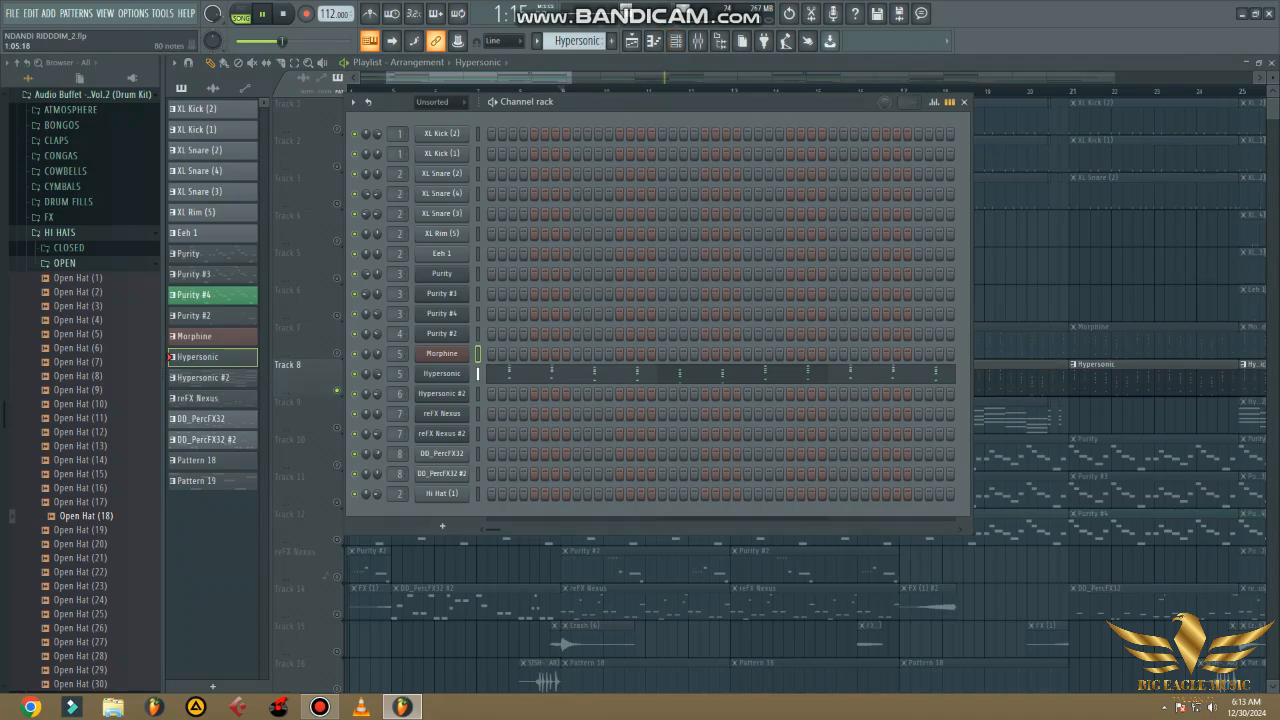
left_click(442, 374)
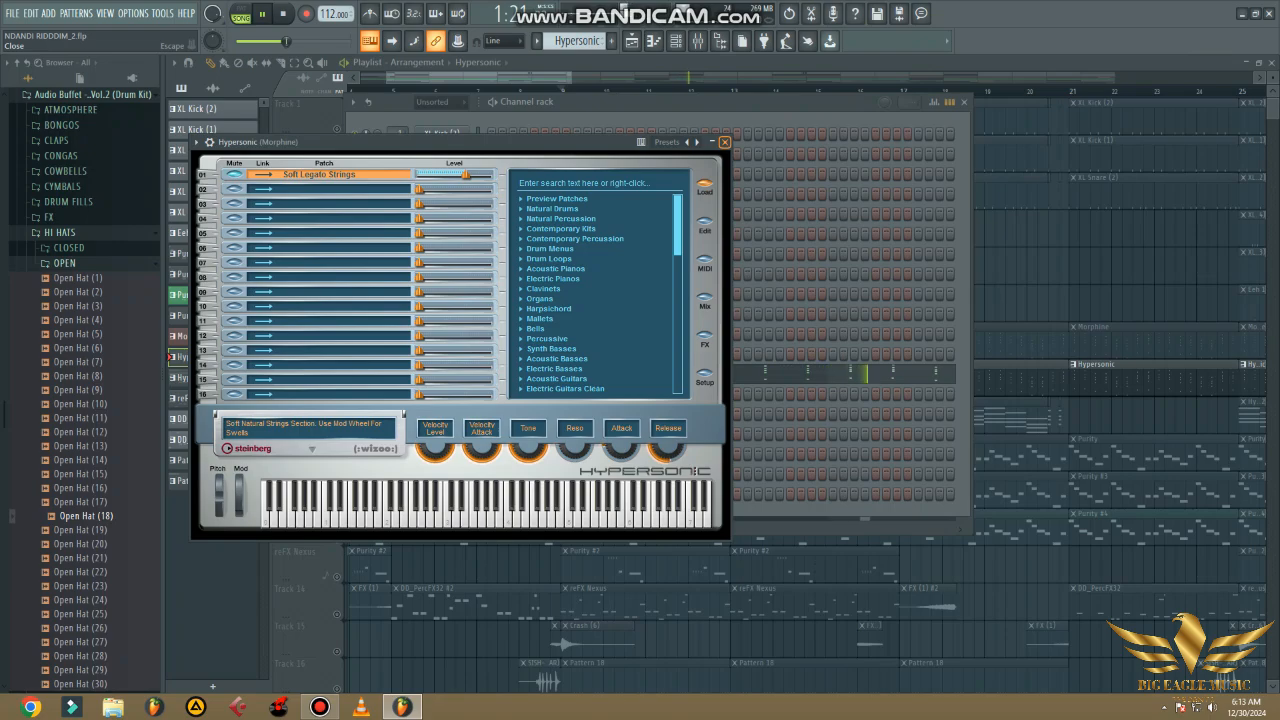
left_click(724, 141)
- View the Hypersonic notes in the piano roll and the effects on its shared Morphine mixer track
left_click(619, 374)
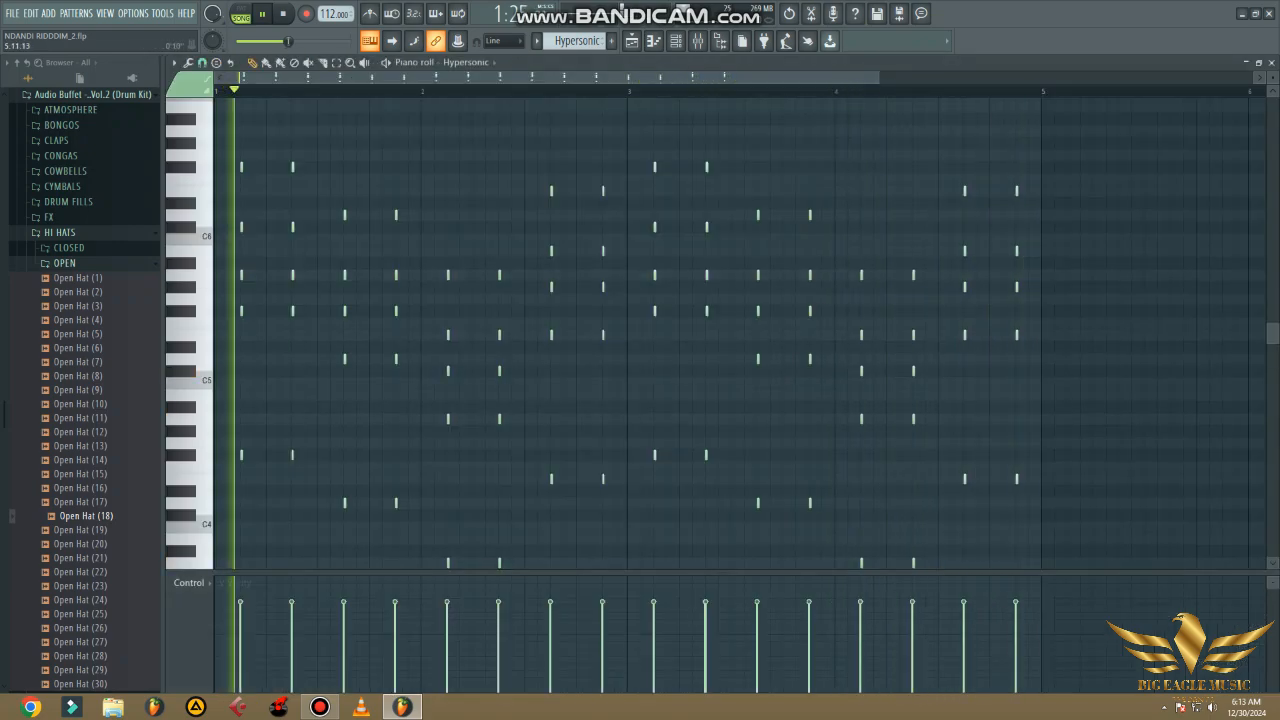
left_click(1272, 63)
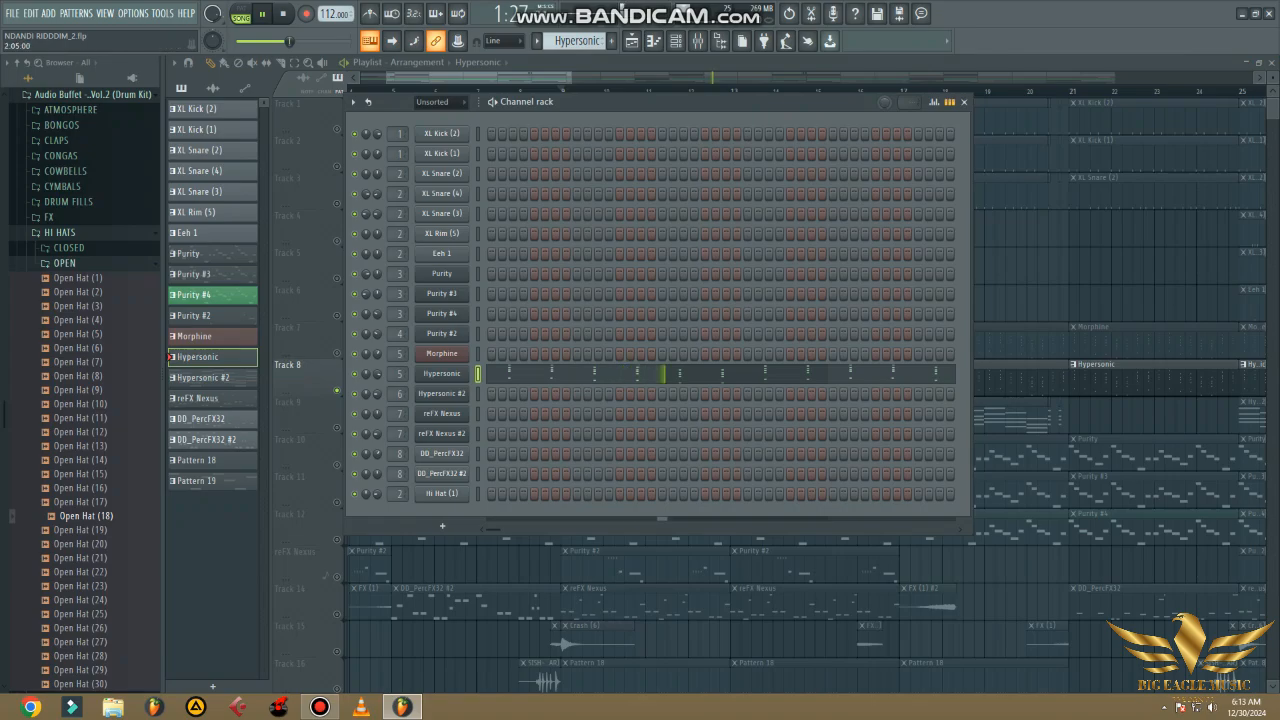
left_click(697, 40)
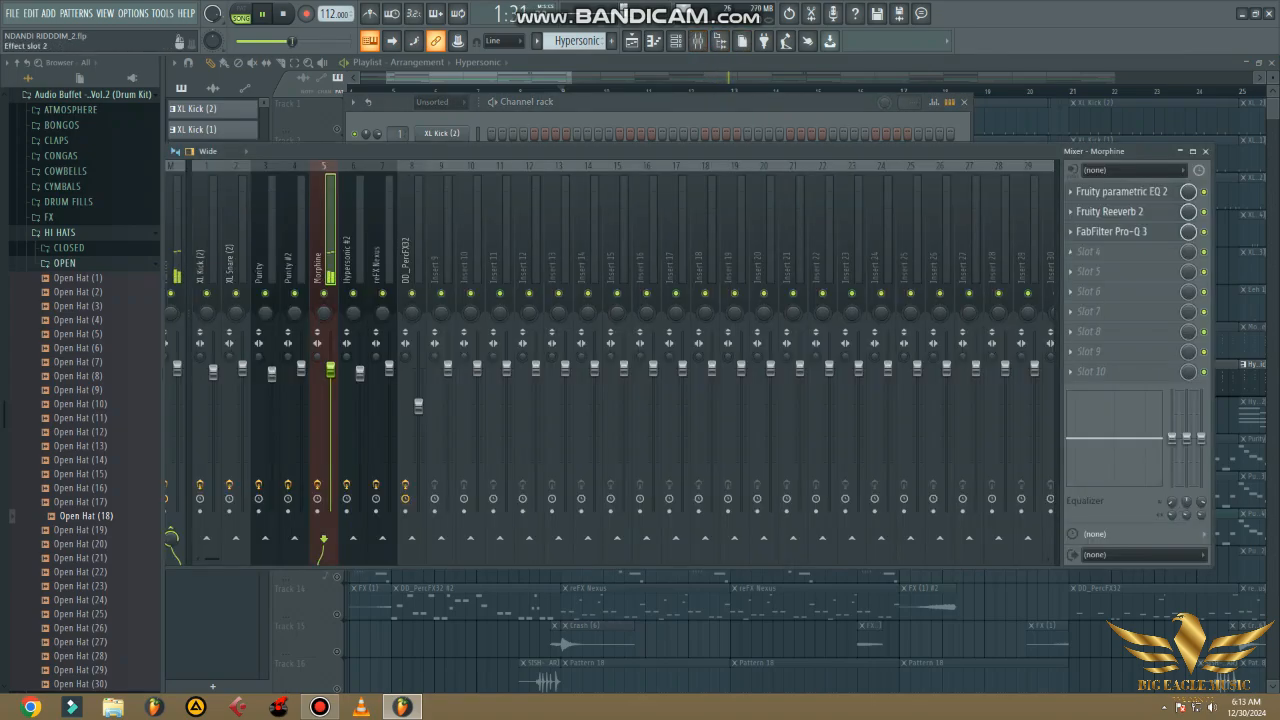
left_click(1205, 151)
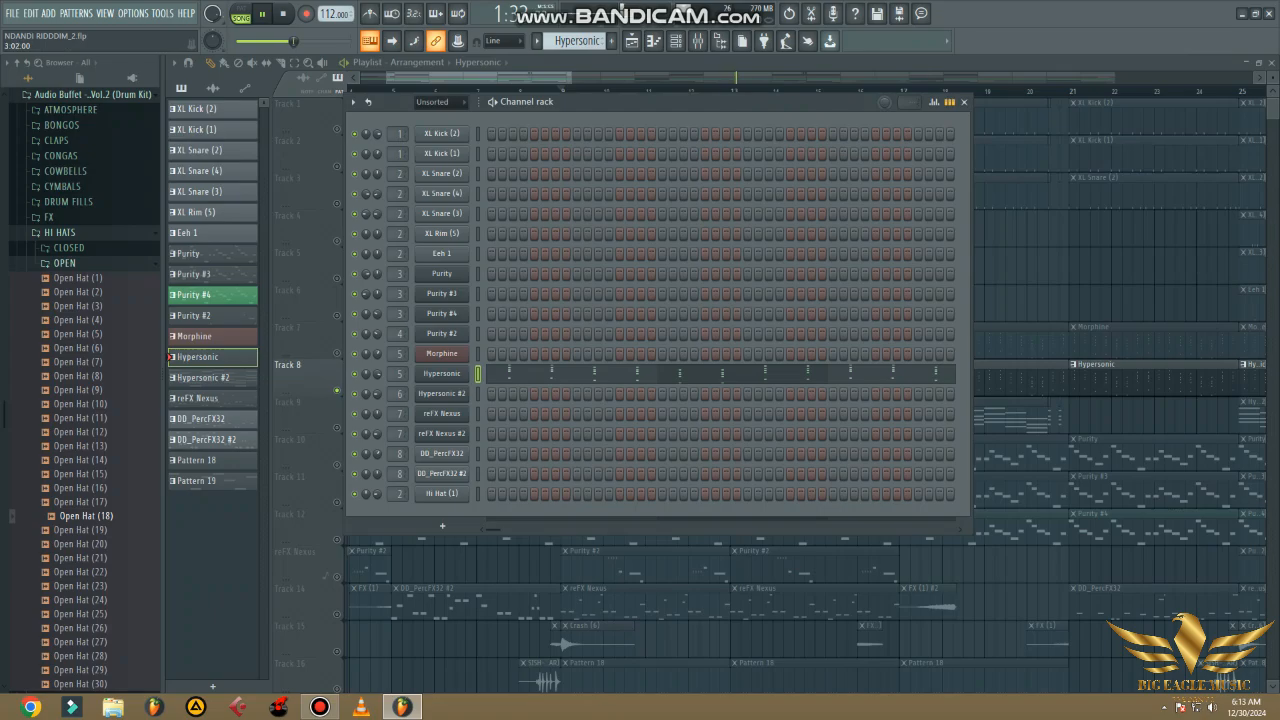
left_click(964, 101)
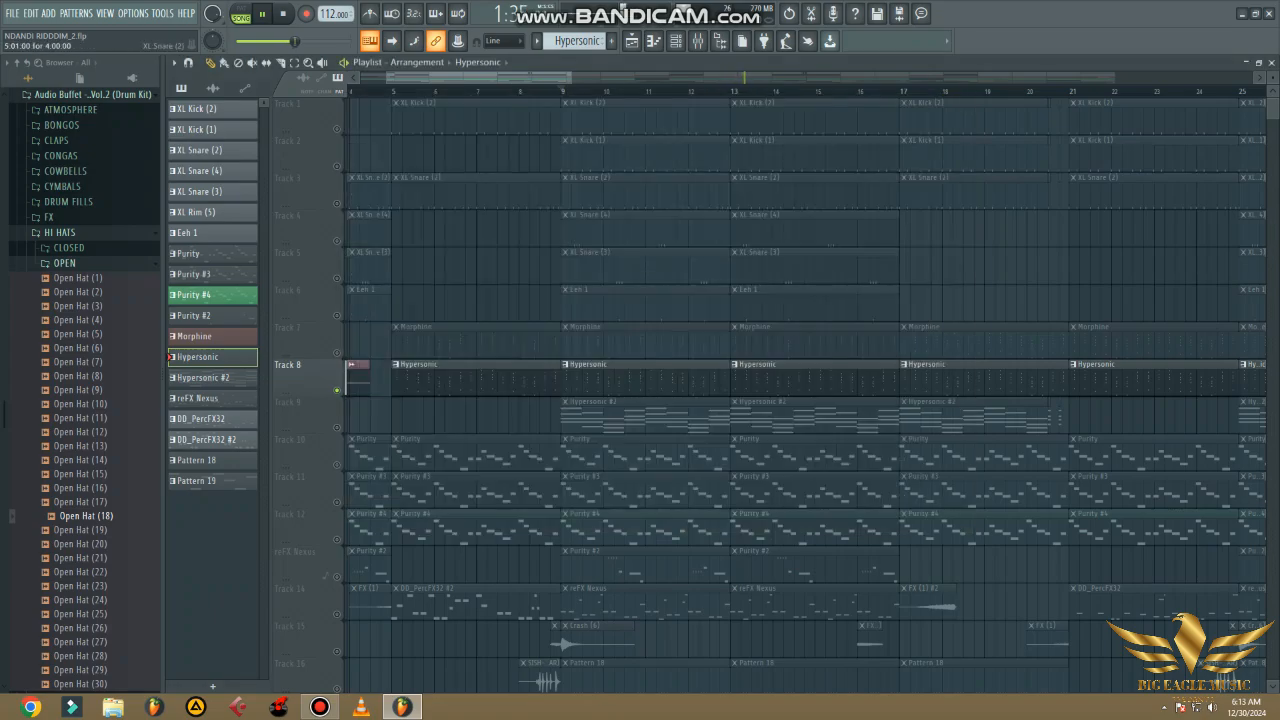
- Solo Track 9, play it from bar 9, and view the Hypersonic #2 chords in the piano roll
scroll(337, 389, "down", 2)
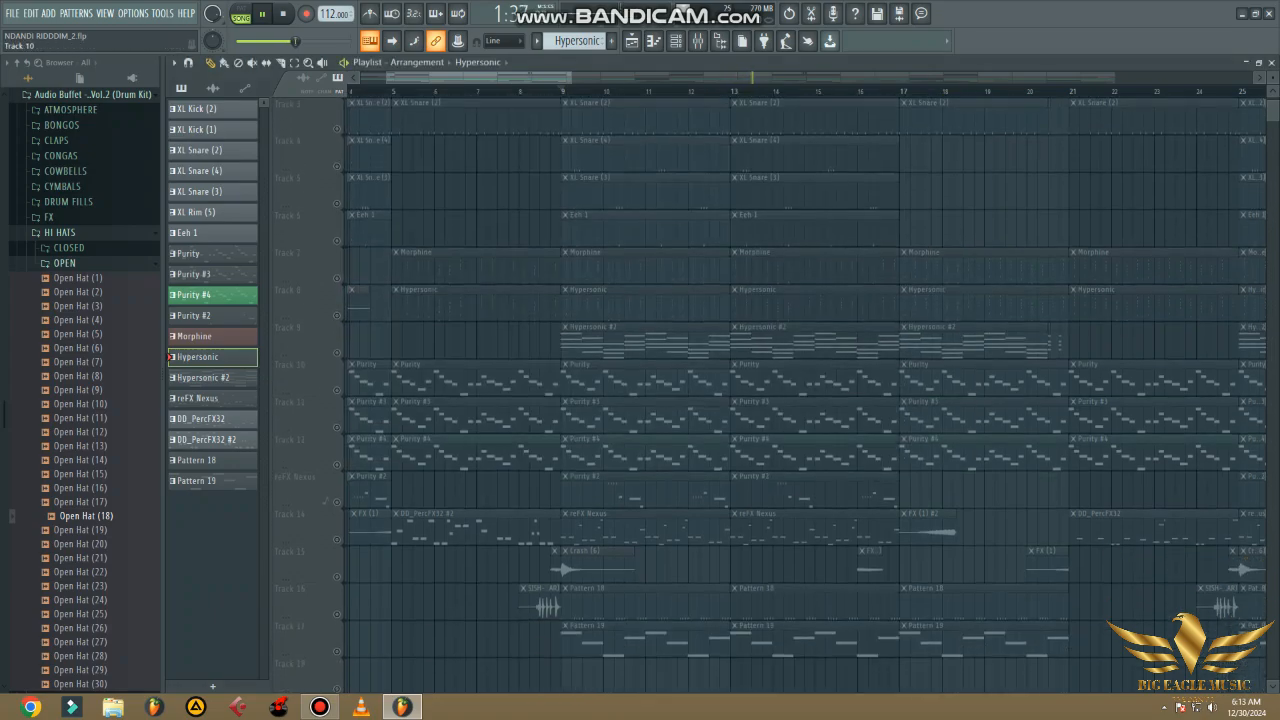
left_click(561, 91)
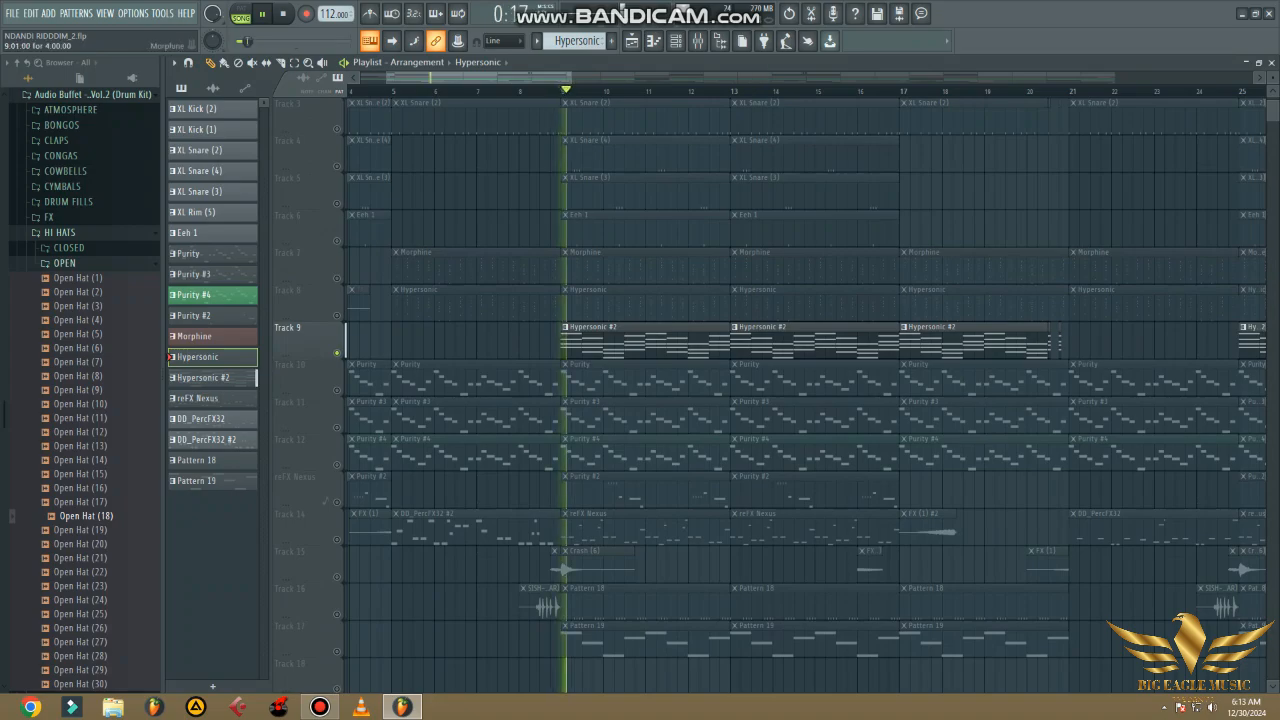
double_click(568, 340)
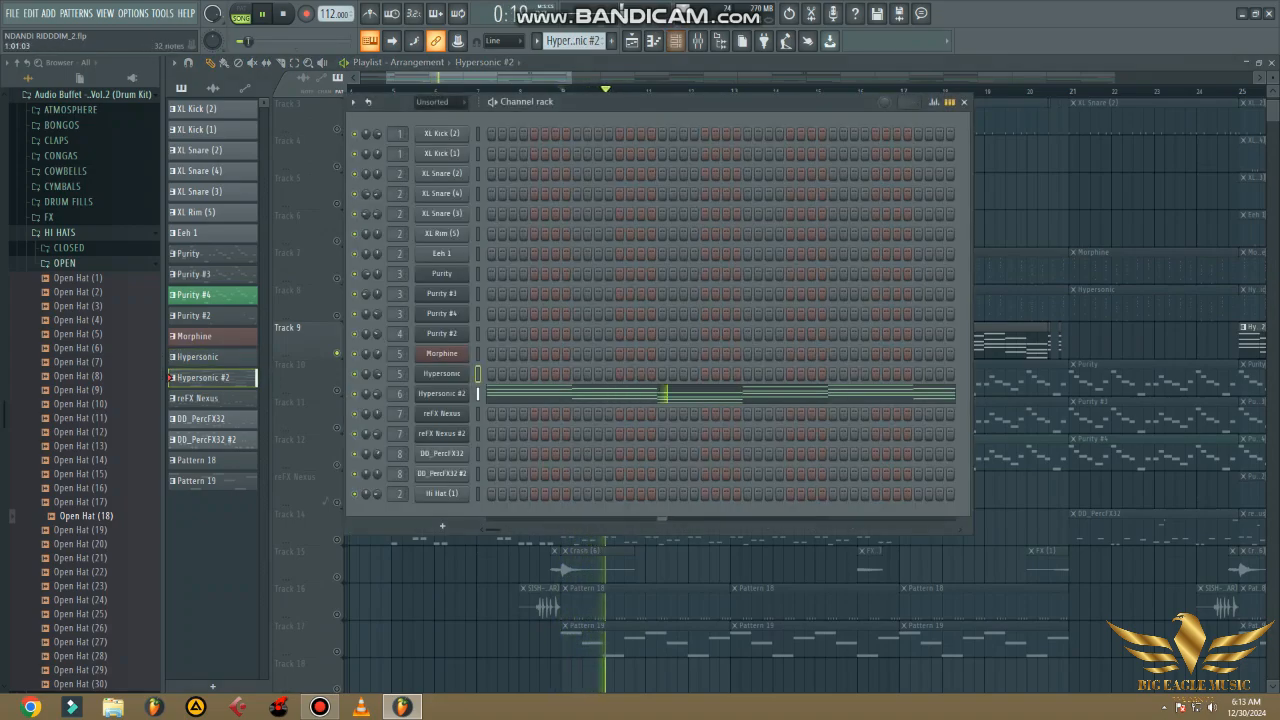
left_click(492, 394)
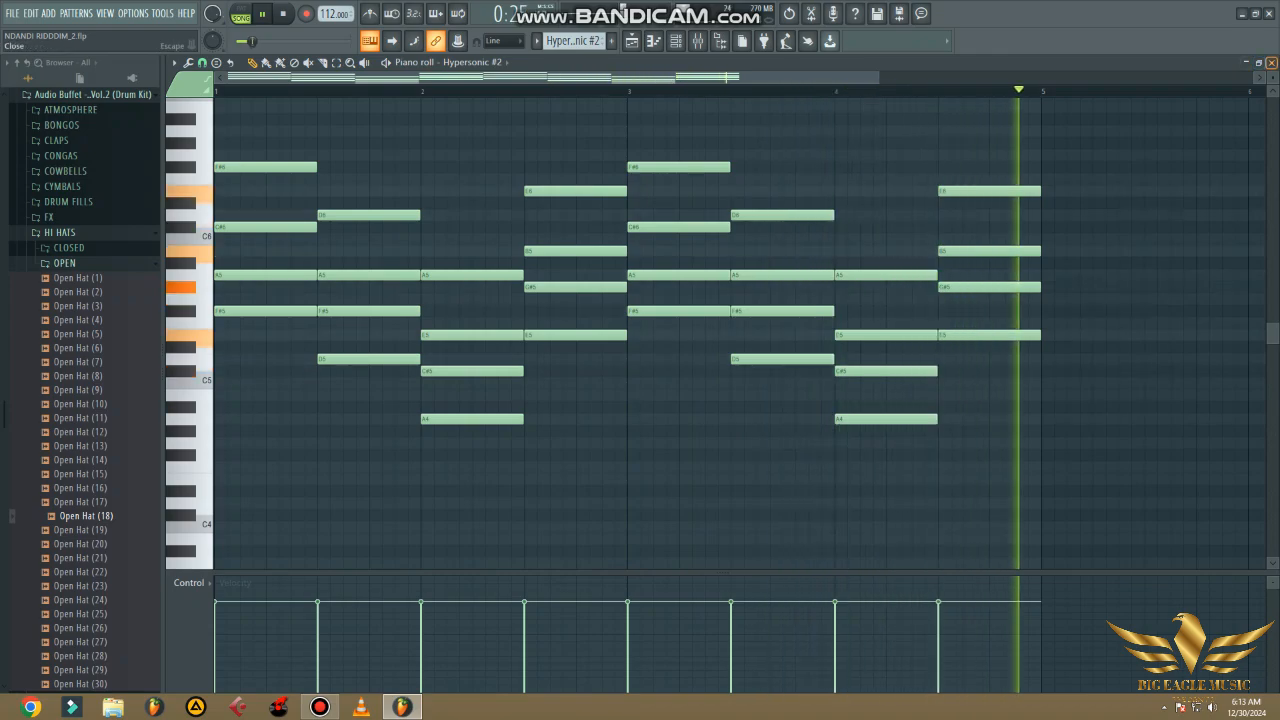
left_click(1271, 62)
- View the effects loaded on the Hypersonic #2 mixer track
left_click(697, 40)
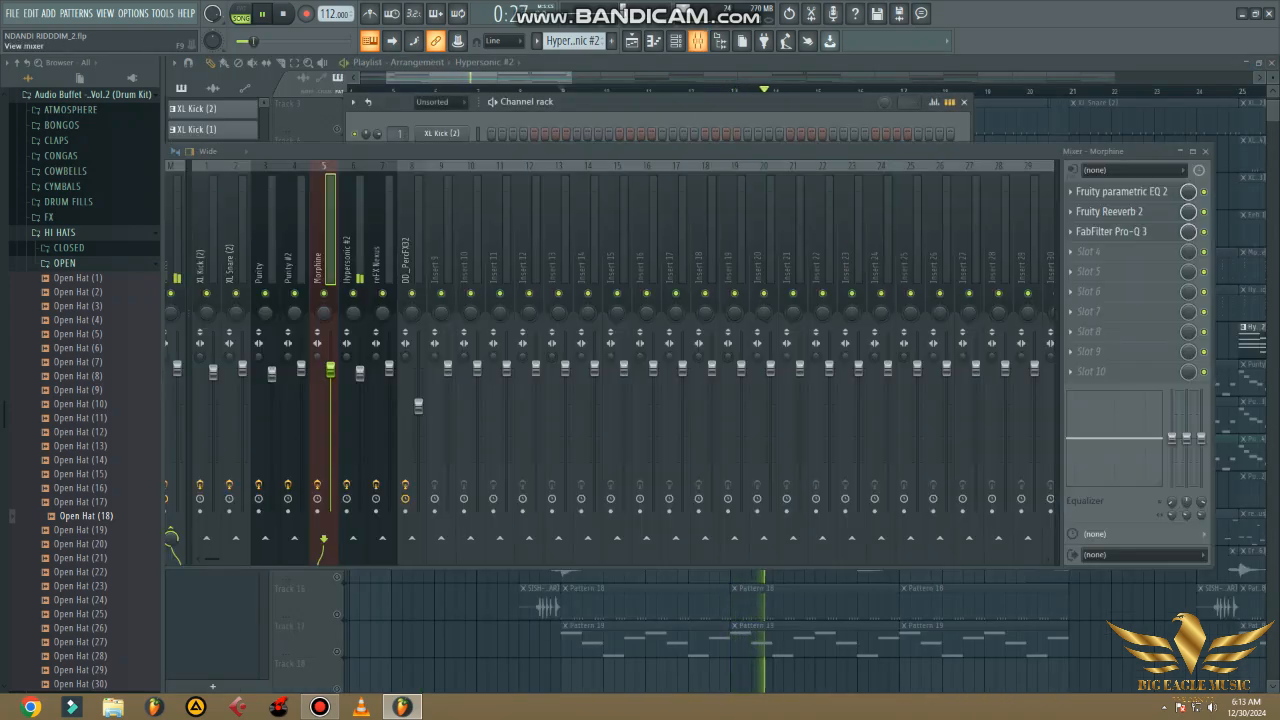
left_click(352, 244)
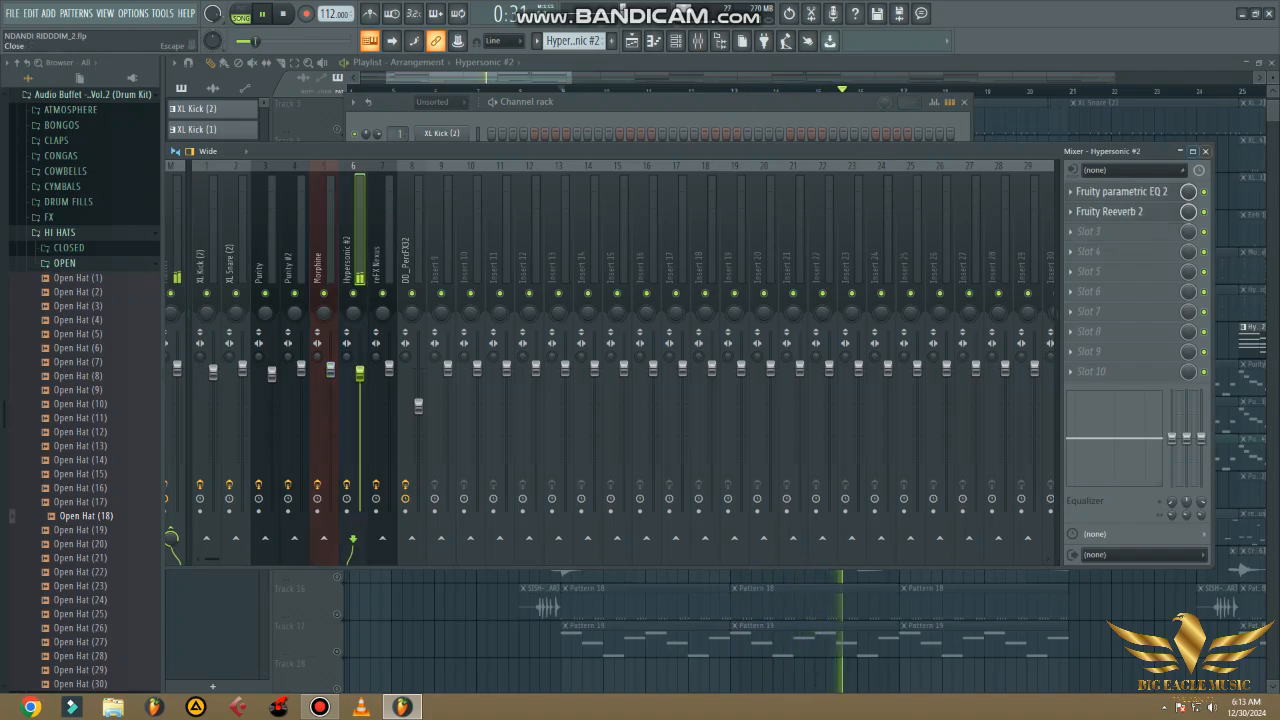
left_click(1205, 151)
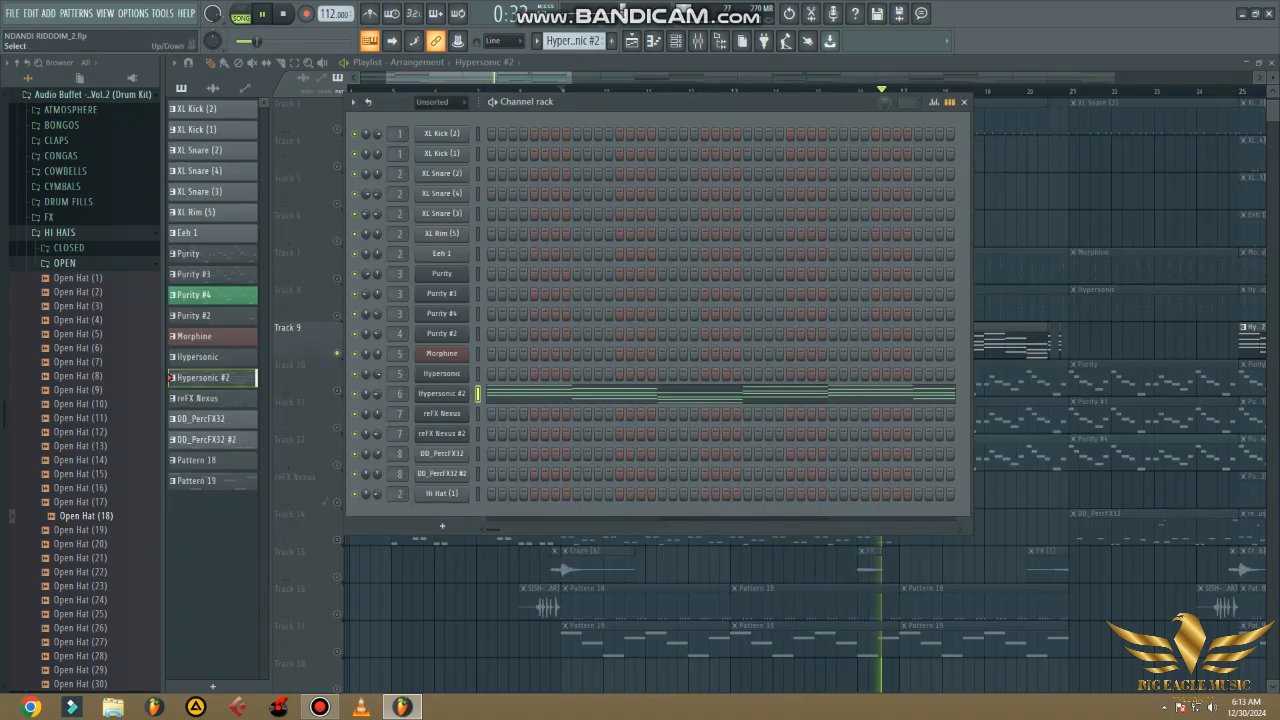
- Solo Track 10, play it from bar 9, and view the patch loaded in the Purity pattern's instrument
key("F6")
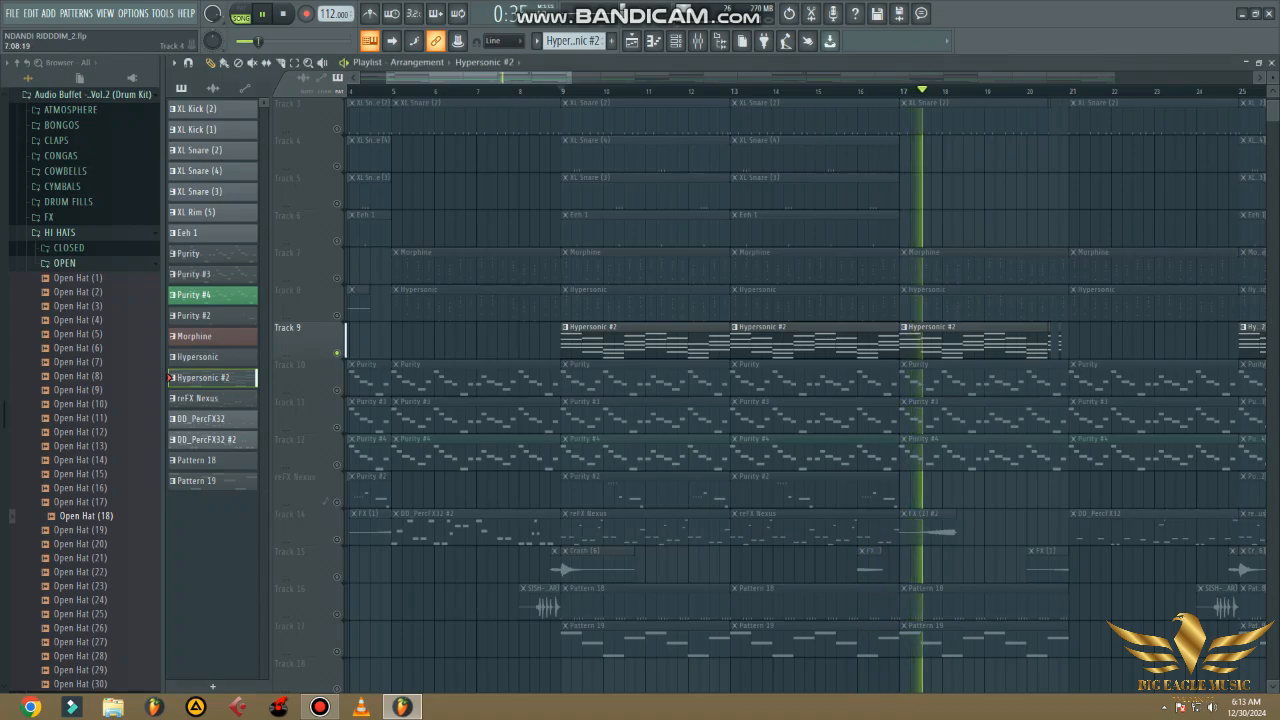
left_click(562, 91)
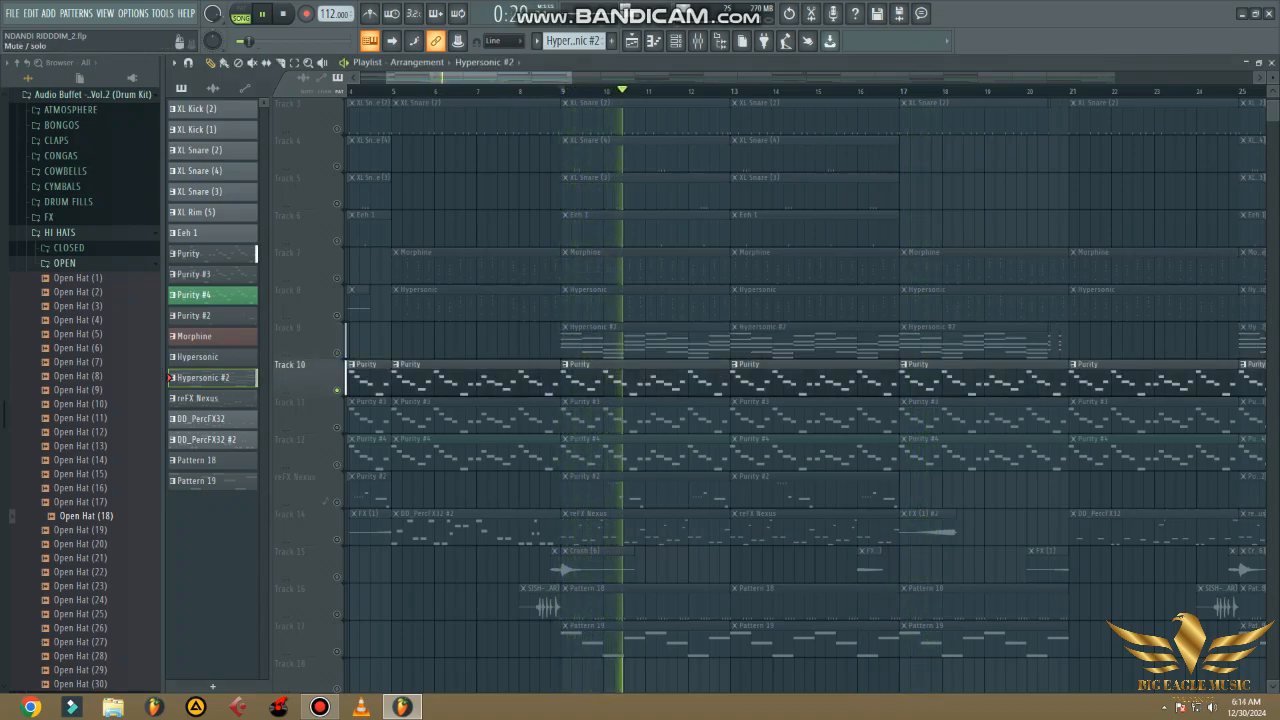
left_click(478, 379)
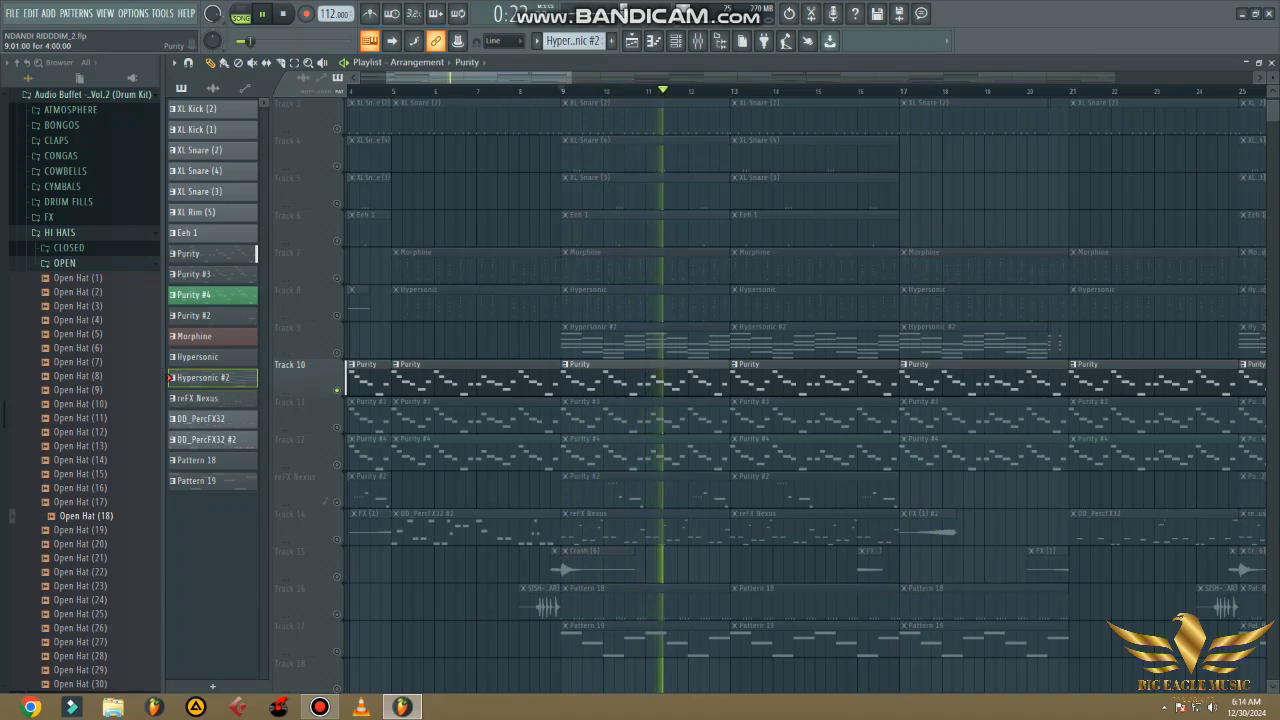
left_click(676, 41)
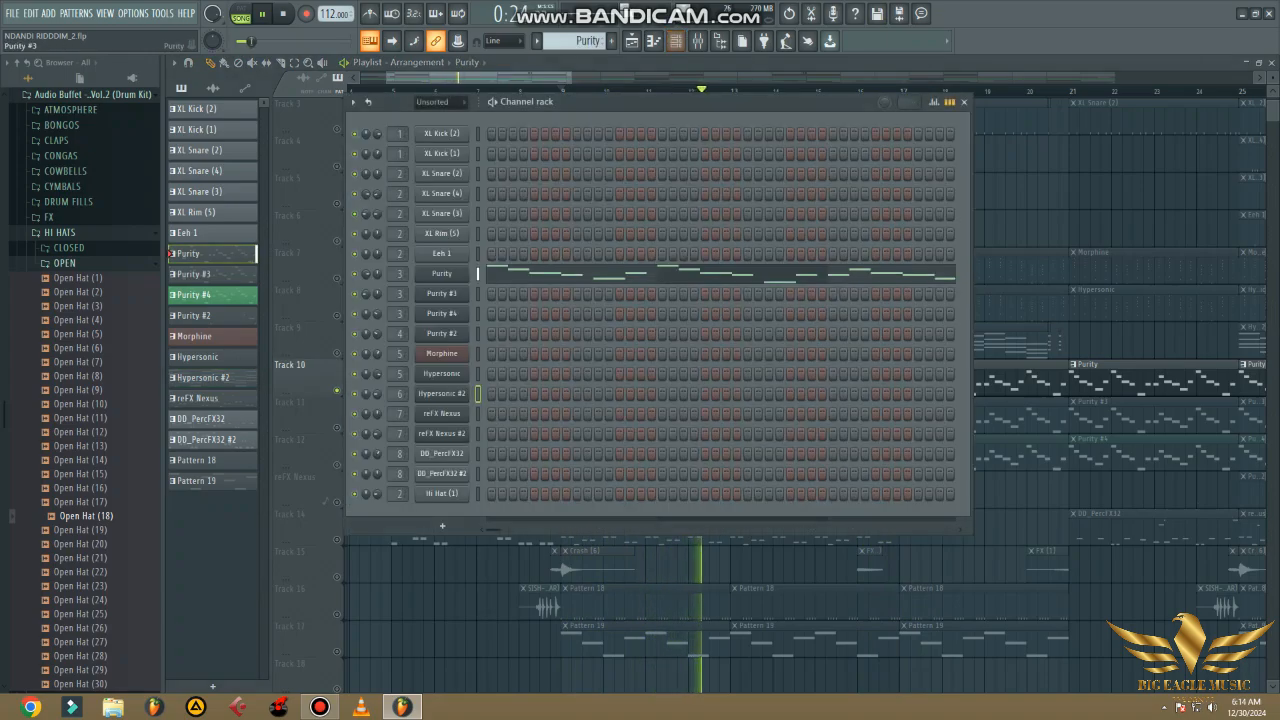
left_click(442, 274)
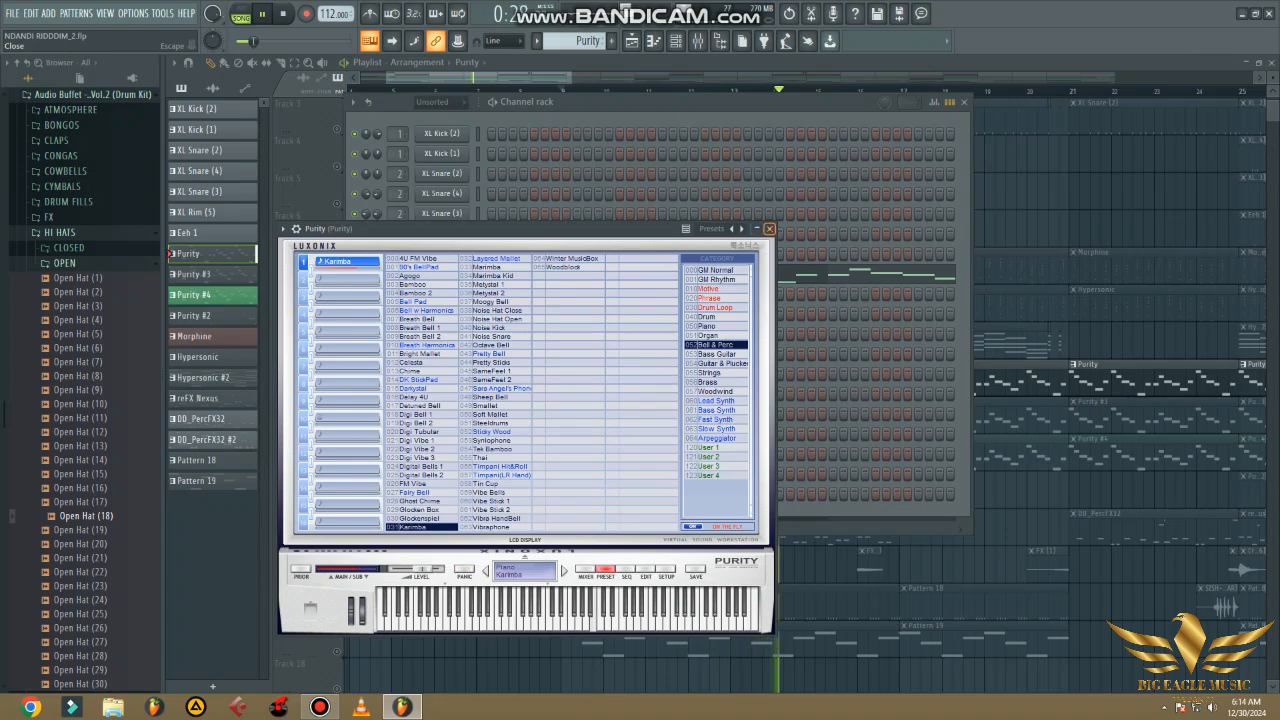
left_click(769, 228)
- View the Purity notes in the piano roll and the effects loaded on the Purity mixer track
left_click(633, 271)
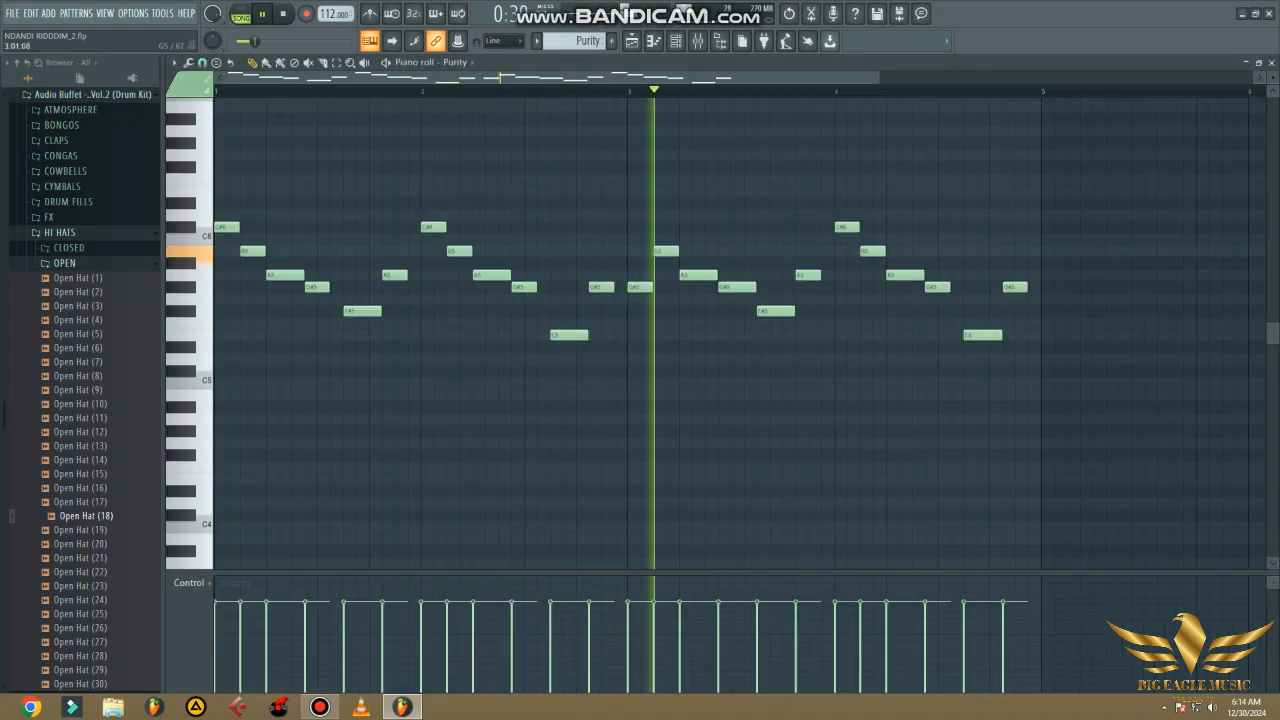
left_click(1271, 63)
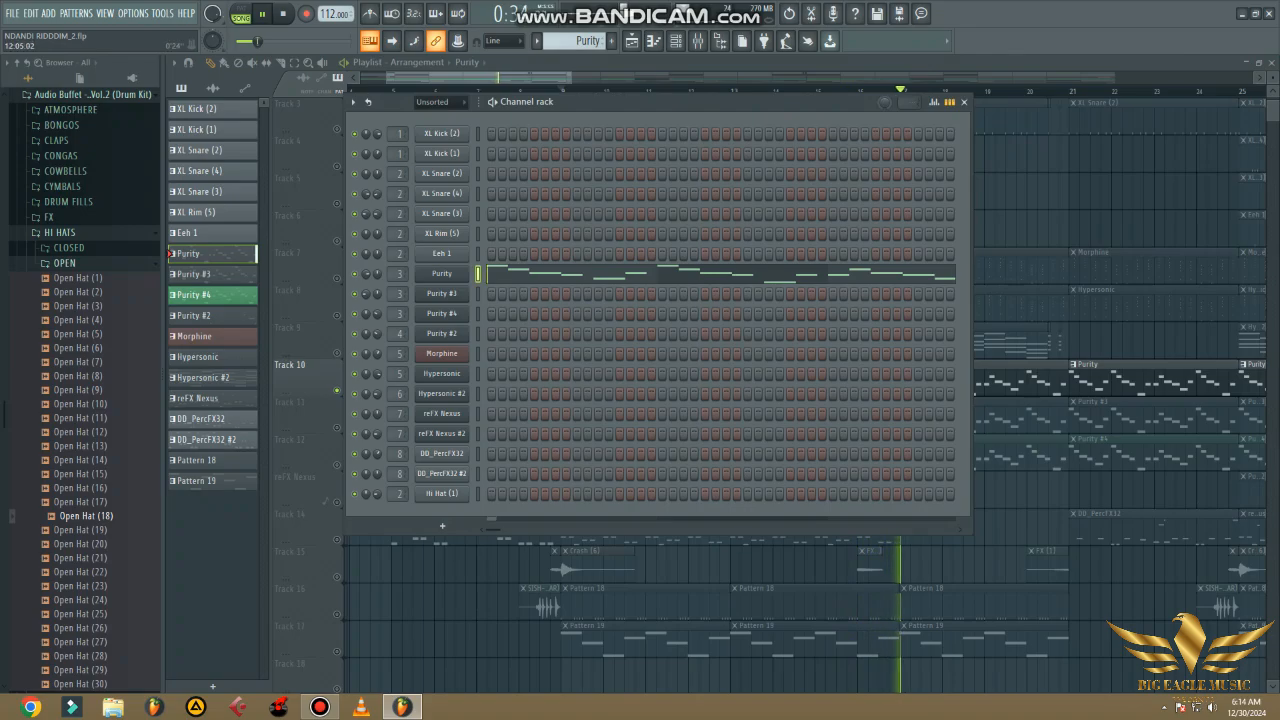
left_click(697, 40)
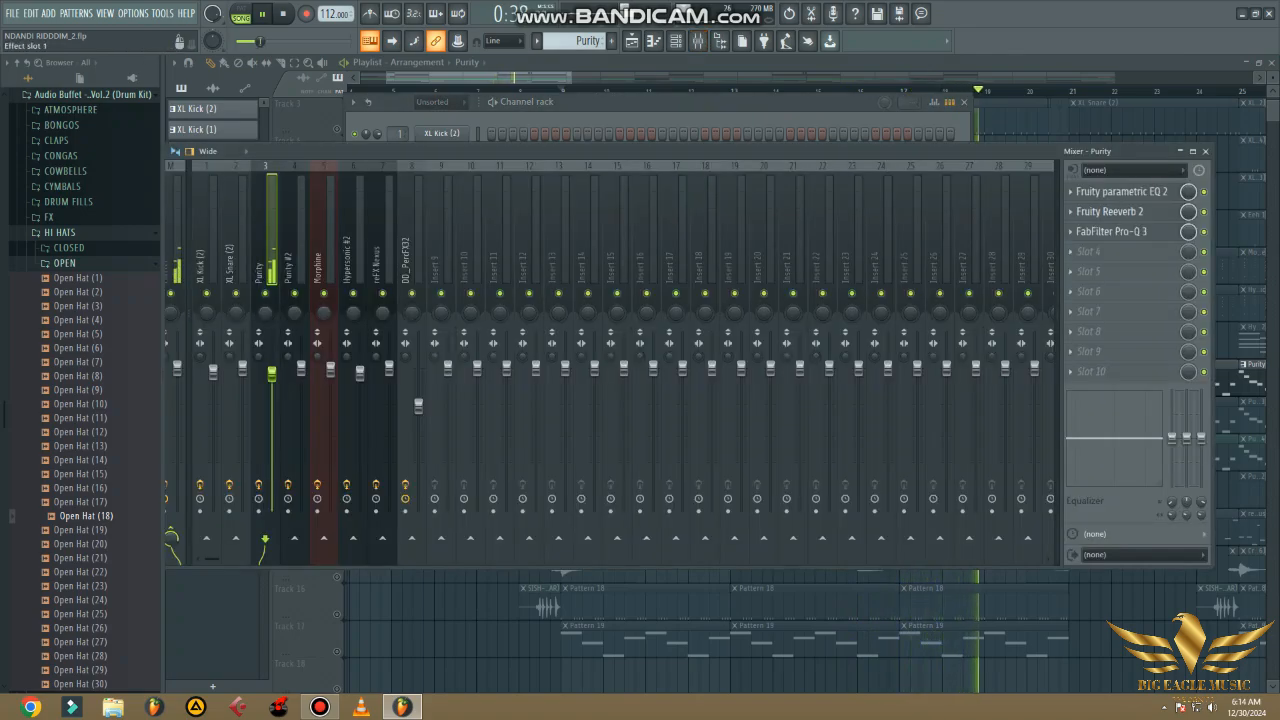
left_click(1205, 151)
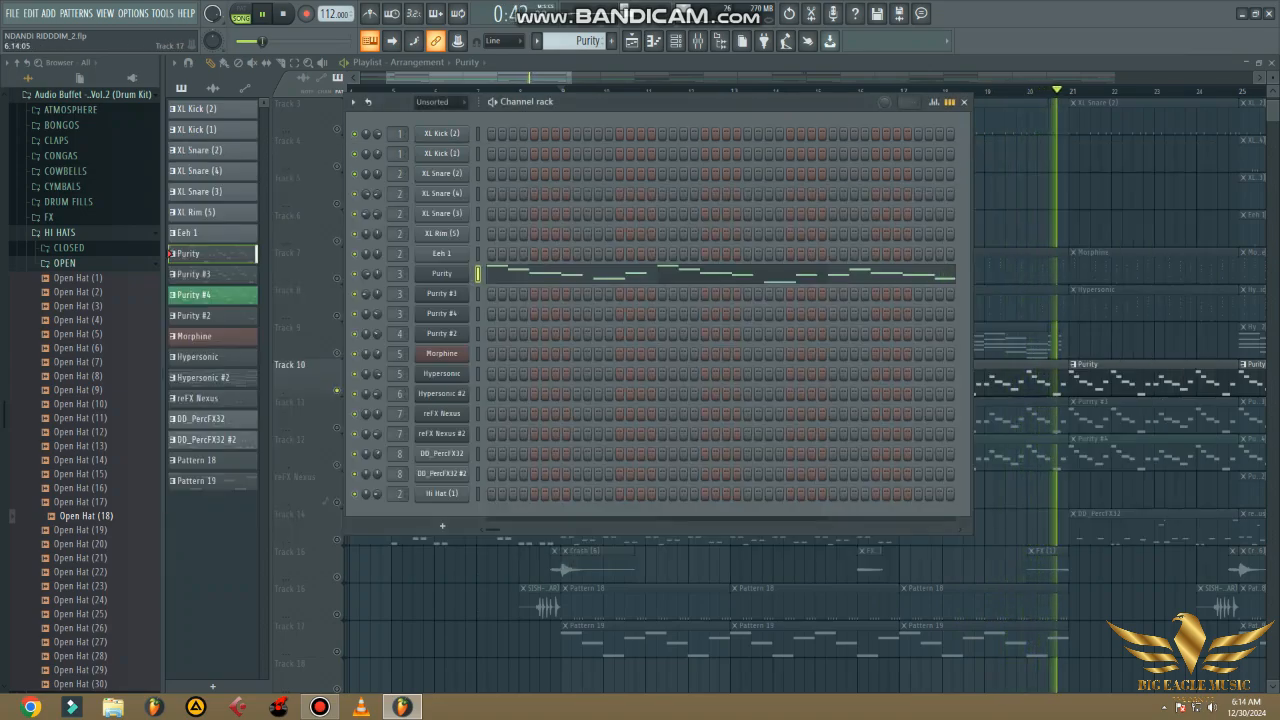
left_click(964, 102)
- Unmute Track 11, play it with Track 10 from bar 9, and view the effects on the Purity mixer track
left_click(337, 428)
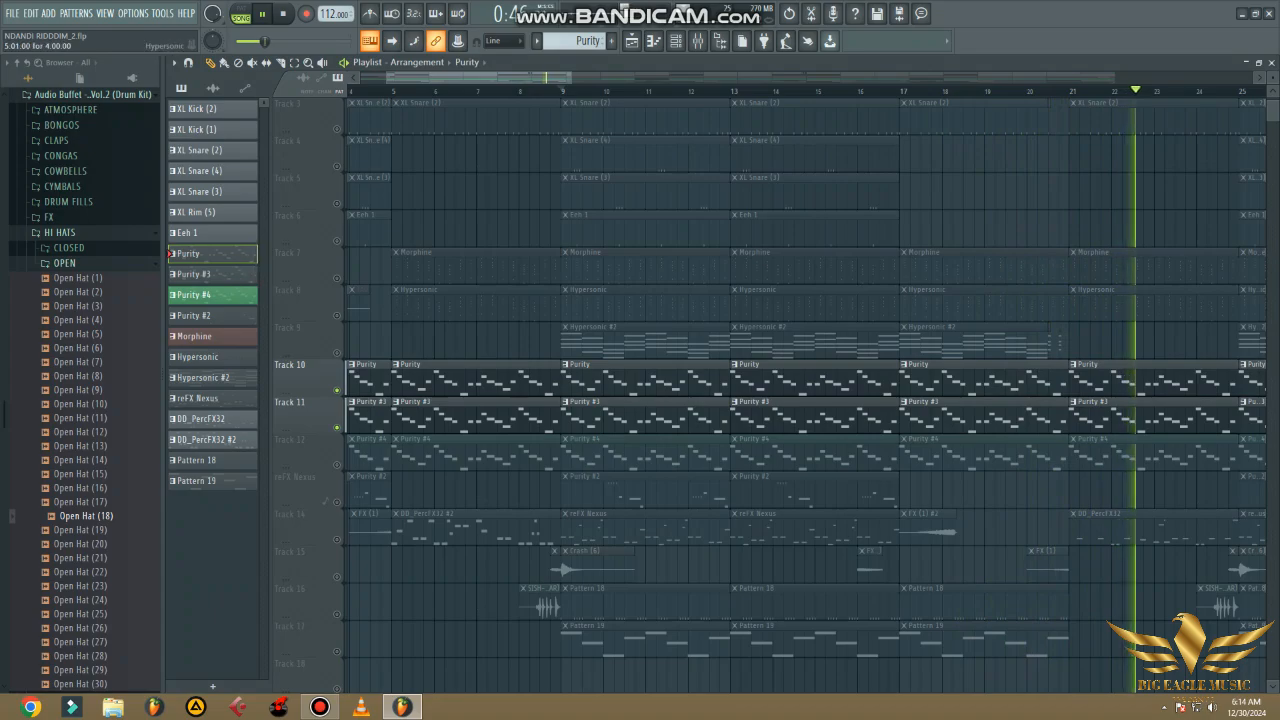
left_click(567, 90)
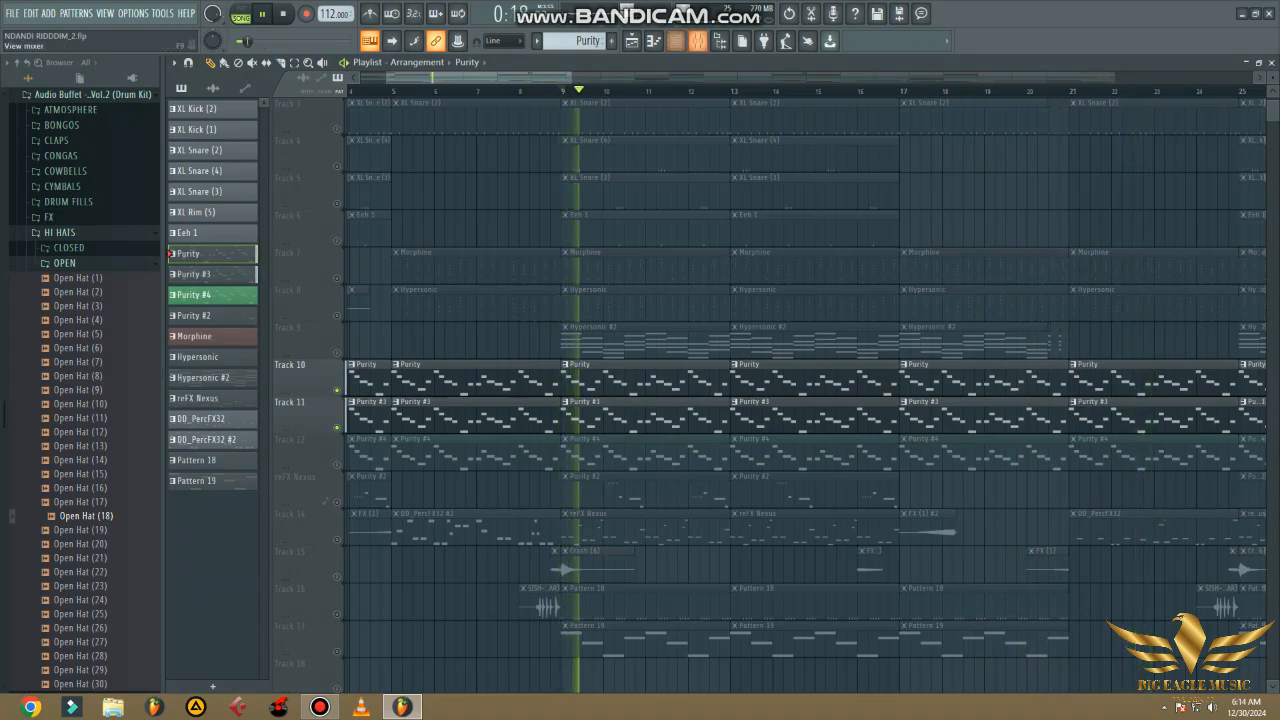
left_click(698, 40)
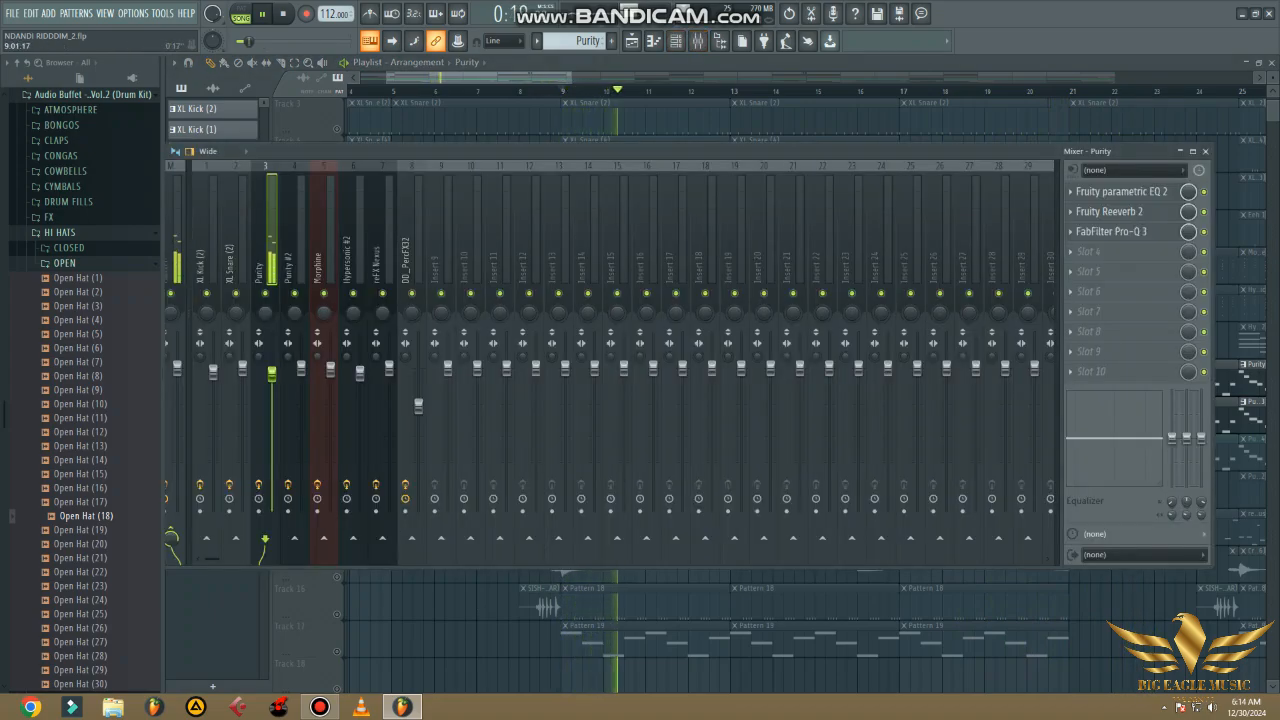
left_click(676, 40)
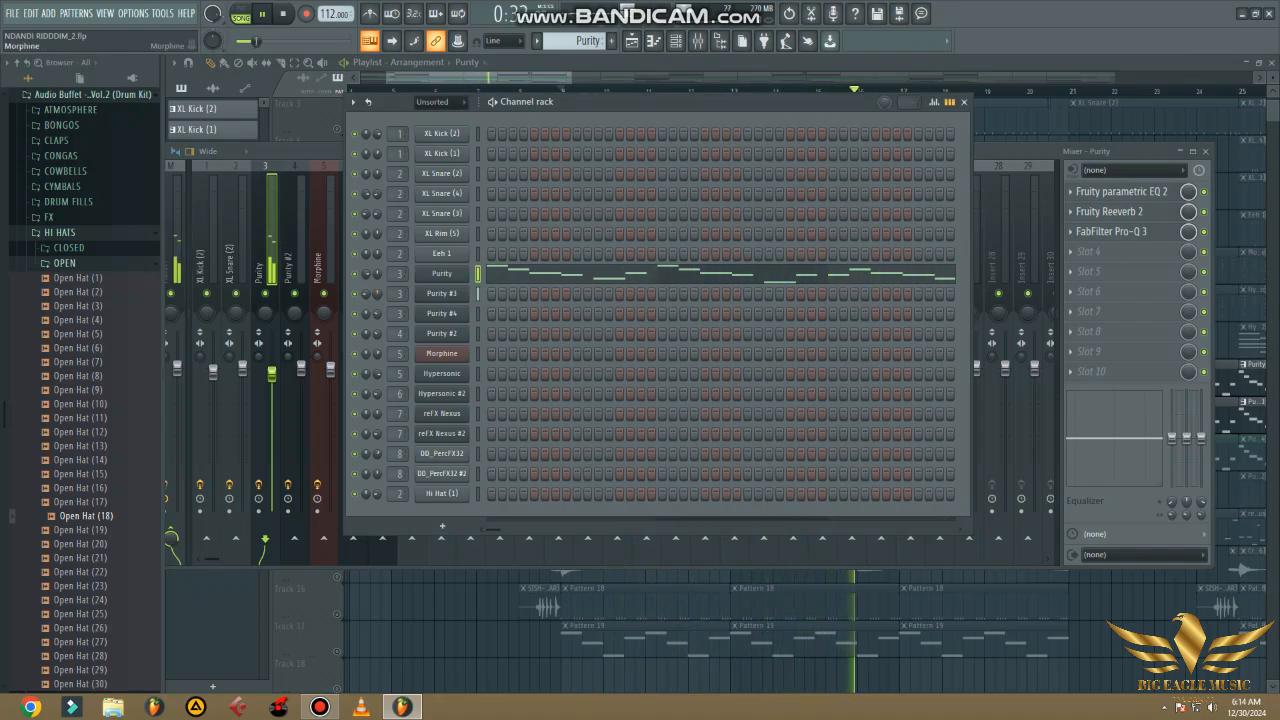
left_click(471, 577)
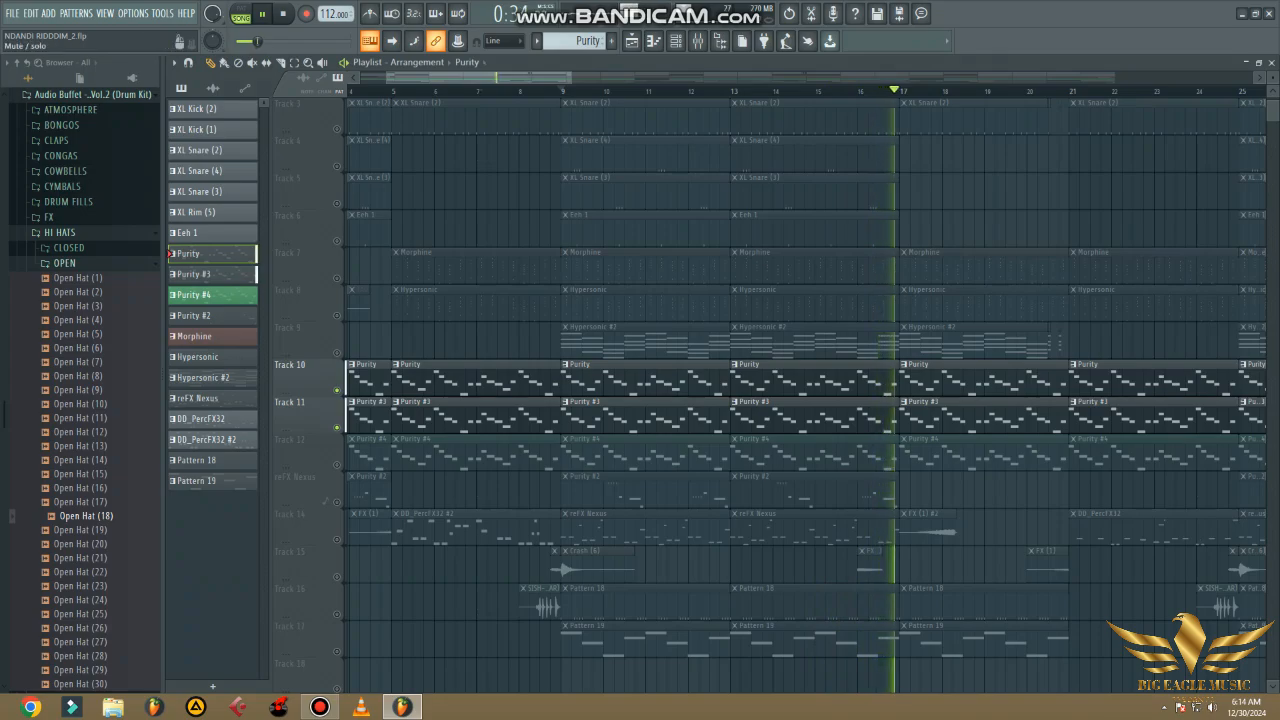
- Unmute Track 12 and mute Tracks 10 and 11 so that only the Purity #4 part plays
left_click(337, 465)
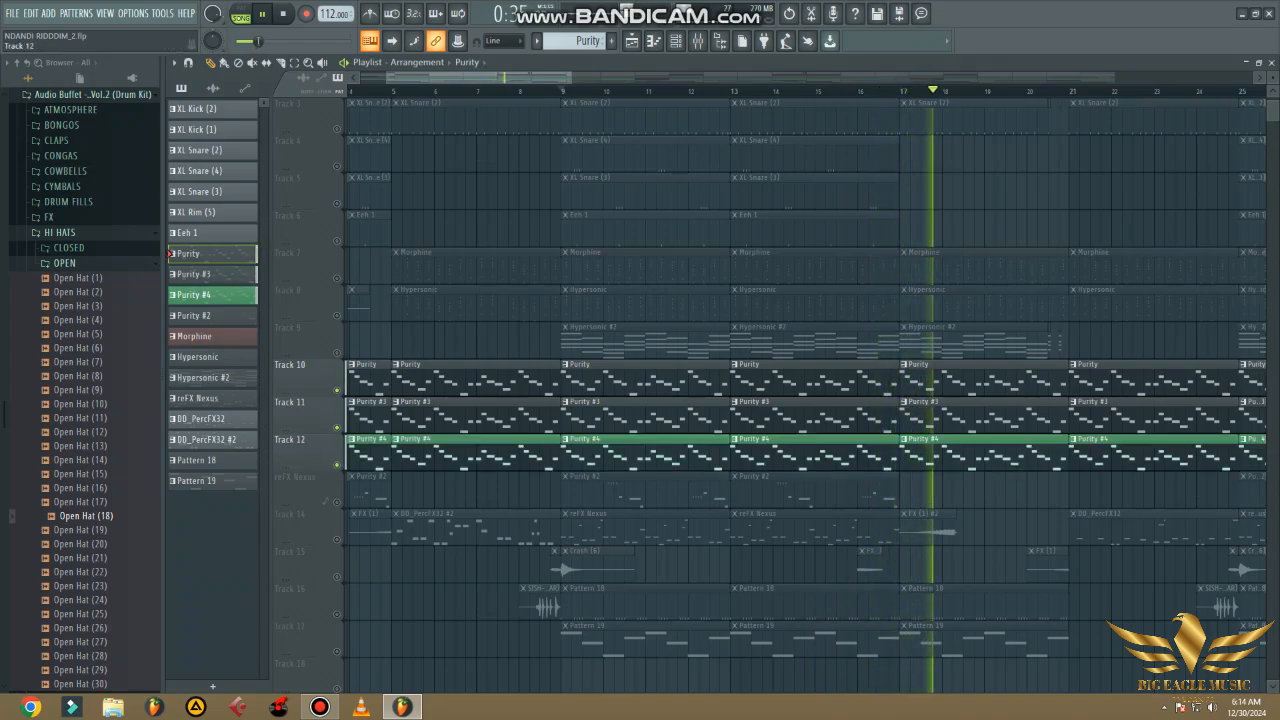
left_click(337, 427)
left_click(337, 390)
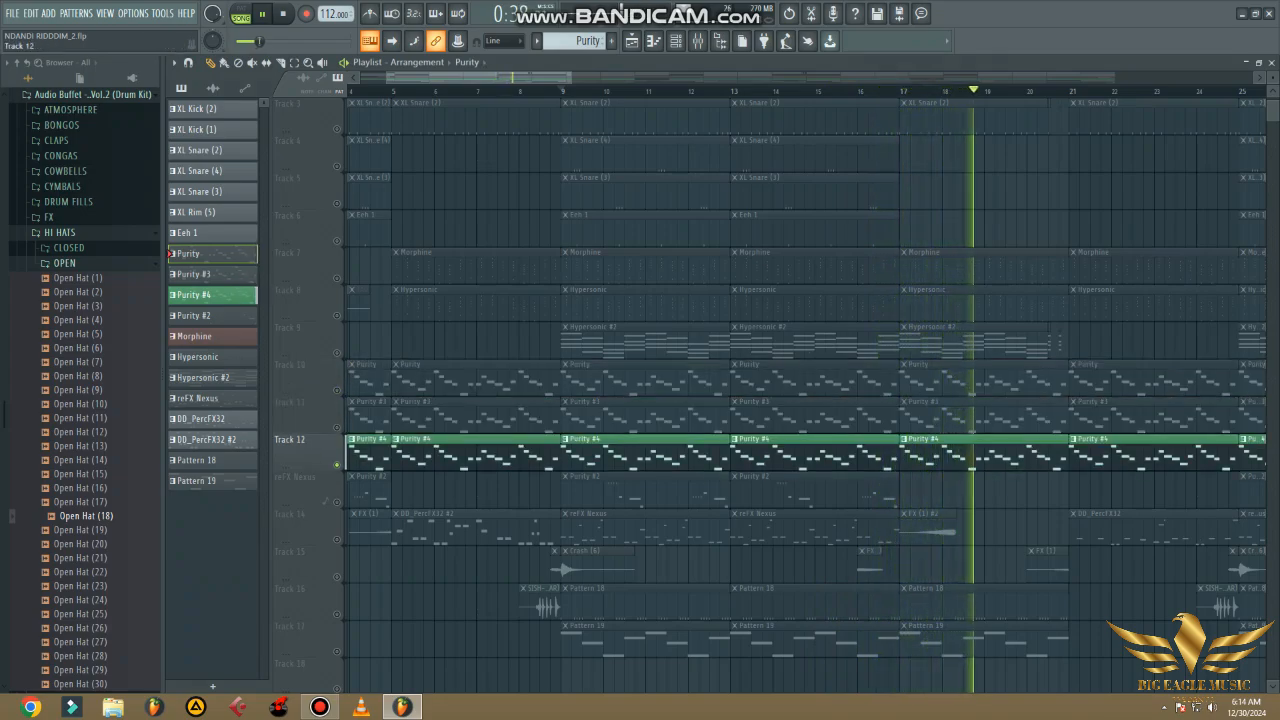
- Select the Purity #4 pattern and view the patch loaded in its Purity instrument
left_click(450, 456)
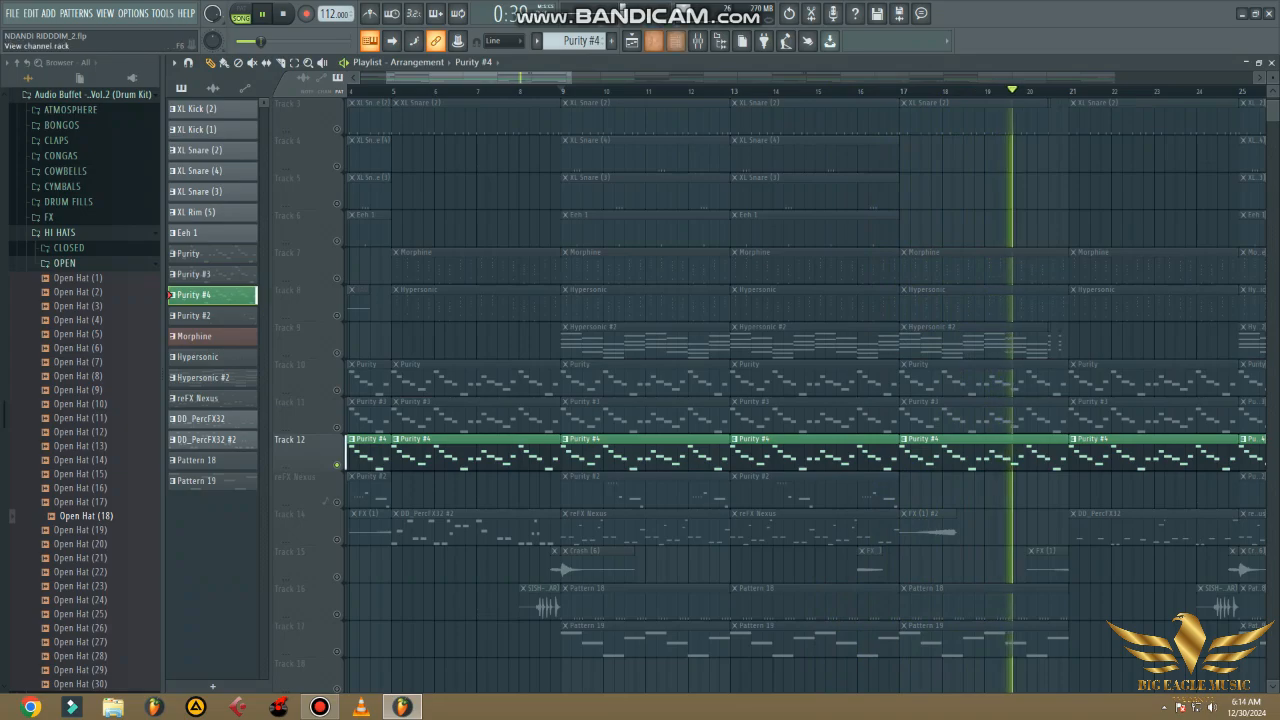
key("F6")
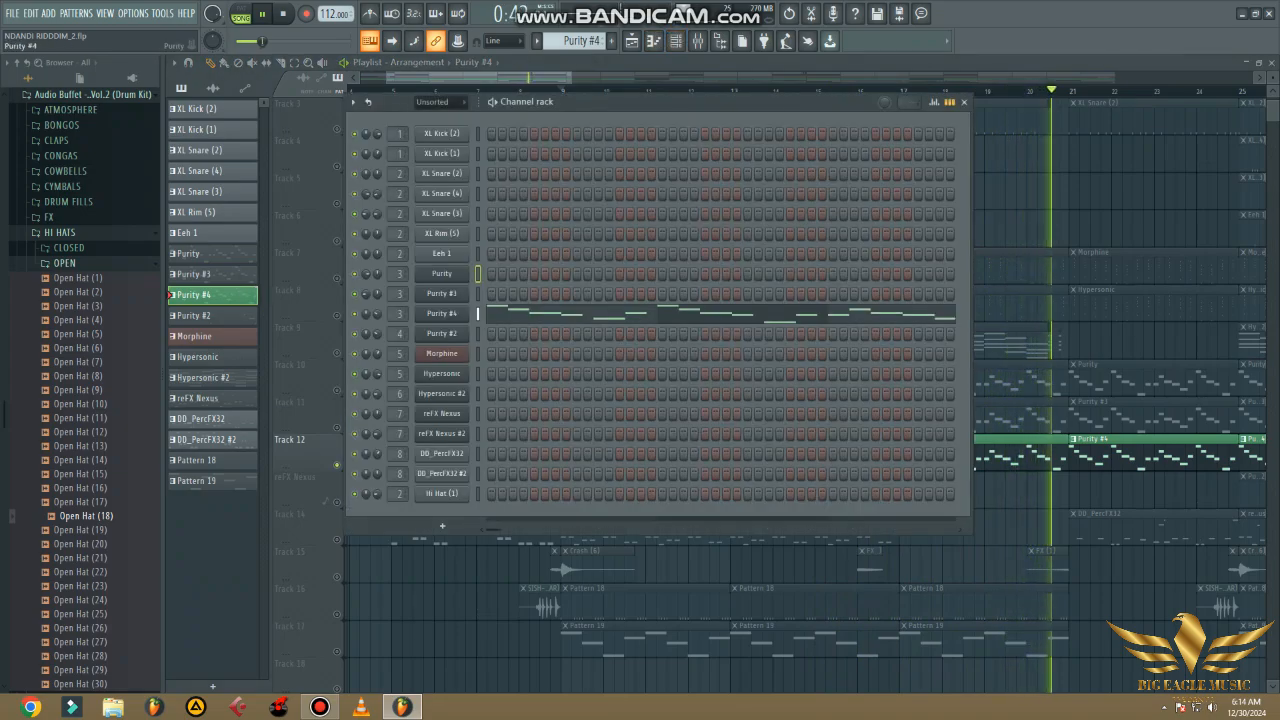
left_click(442, 314)
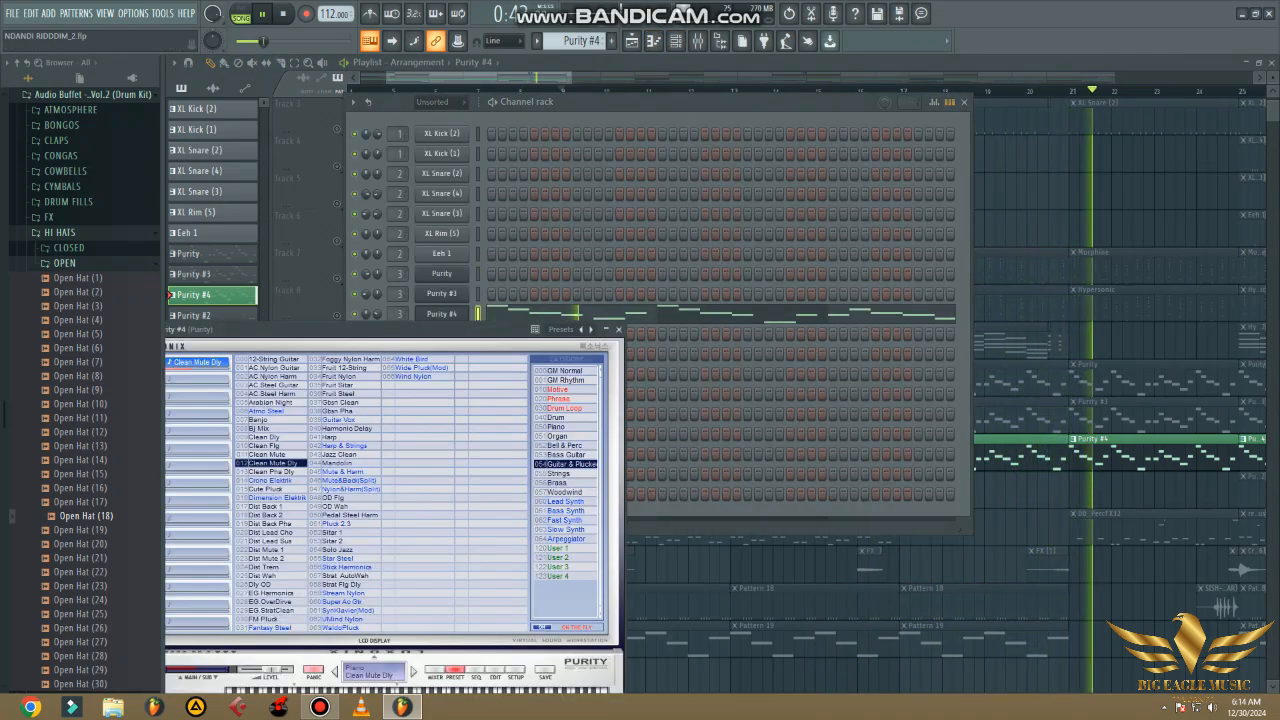
left_click(619, 330)
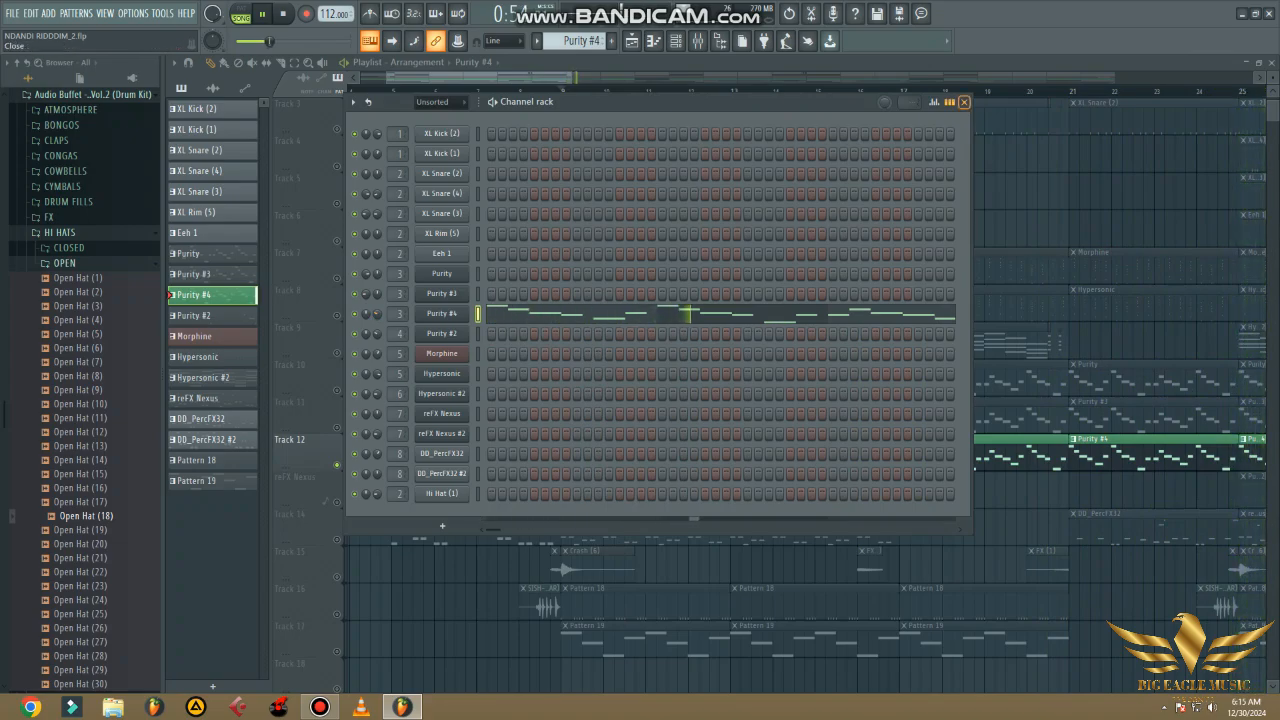
left_click(963, 102)
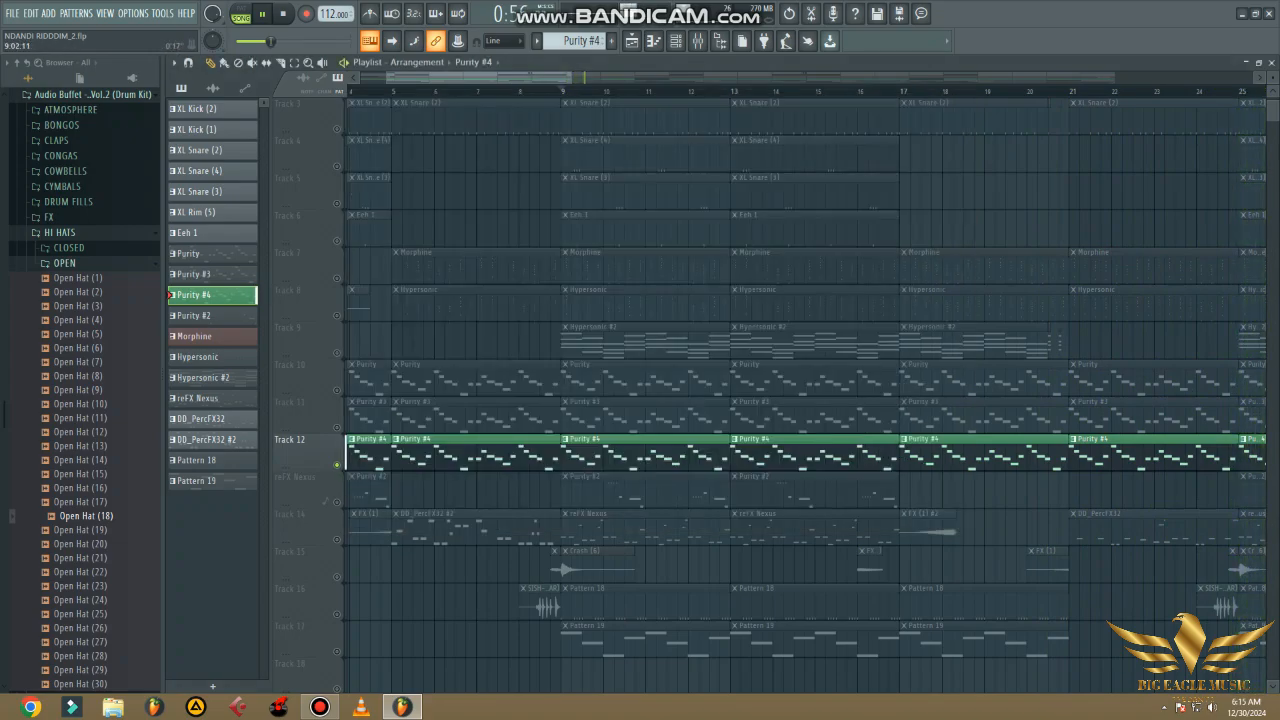
- Solo the reFX Nexus track, play it from bar 9, and view the patch in the Purity #2 instrument
left_click(563, 91)
scroll(345, 455, "down", 2)
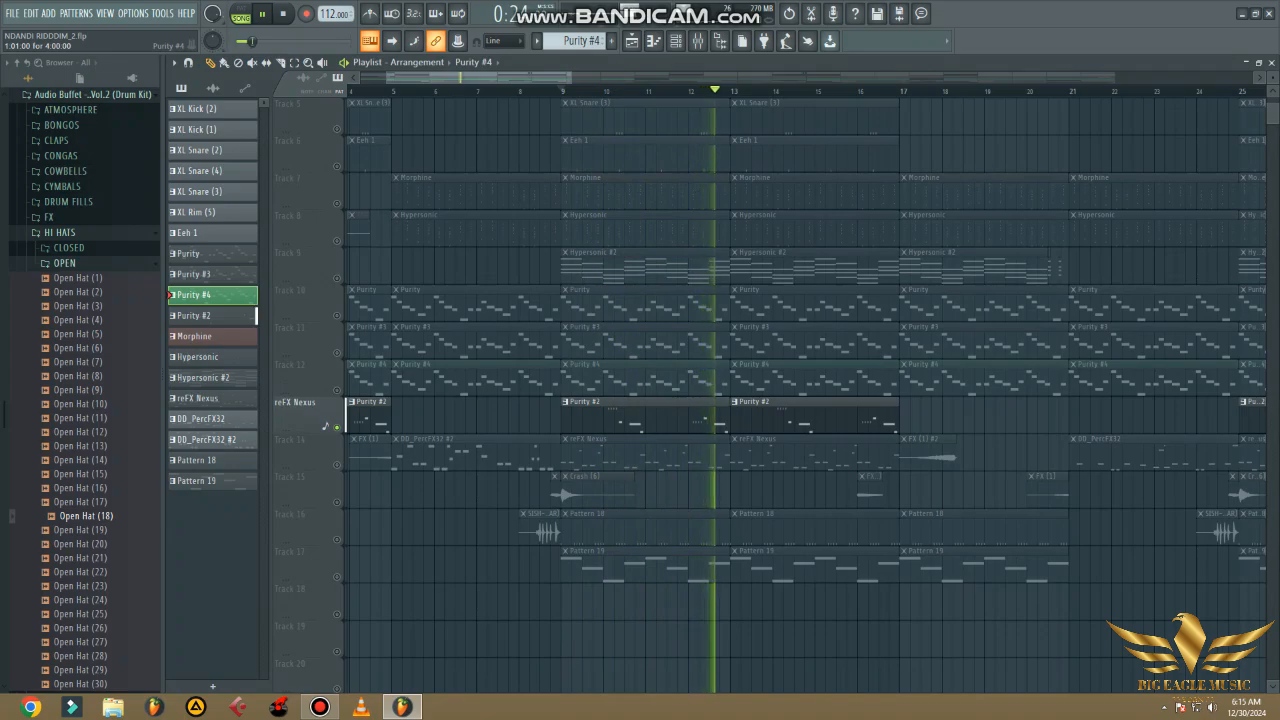
left_click(676, 41)
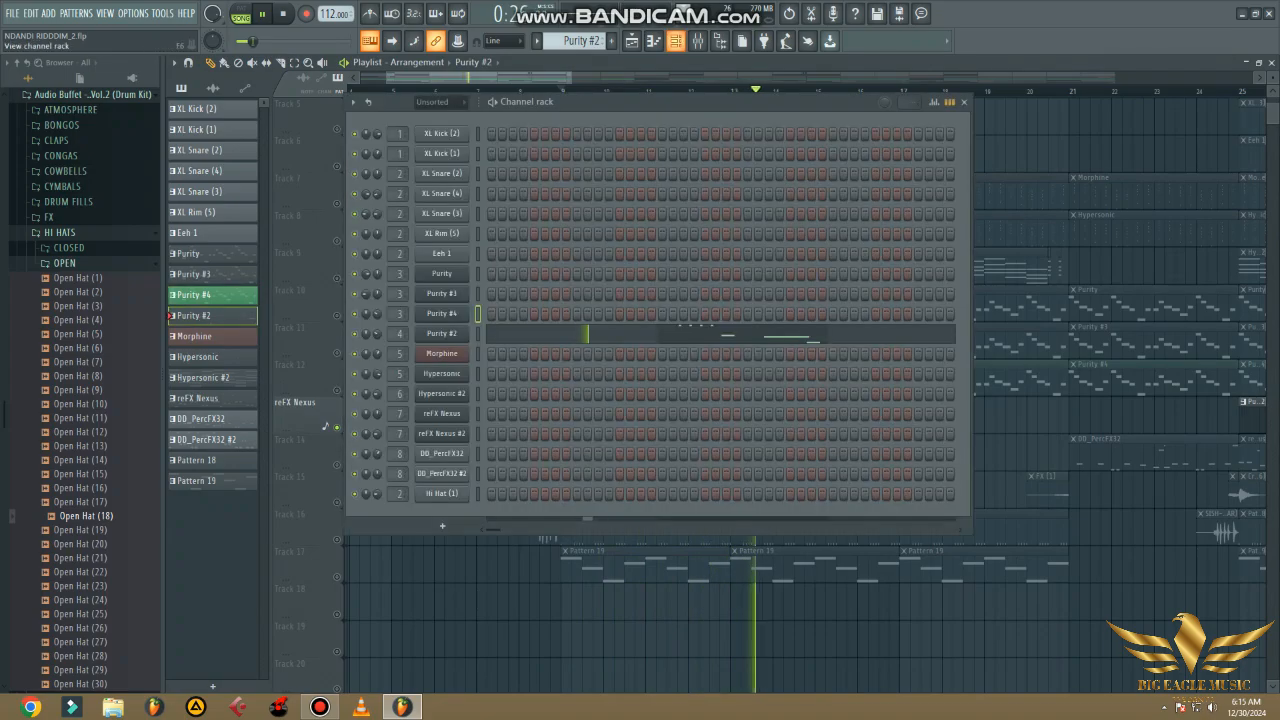
left_click(442, 334)
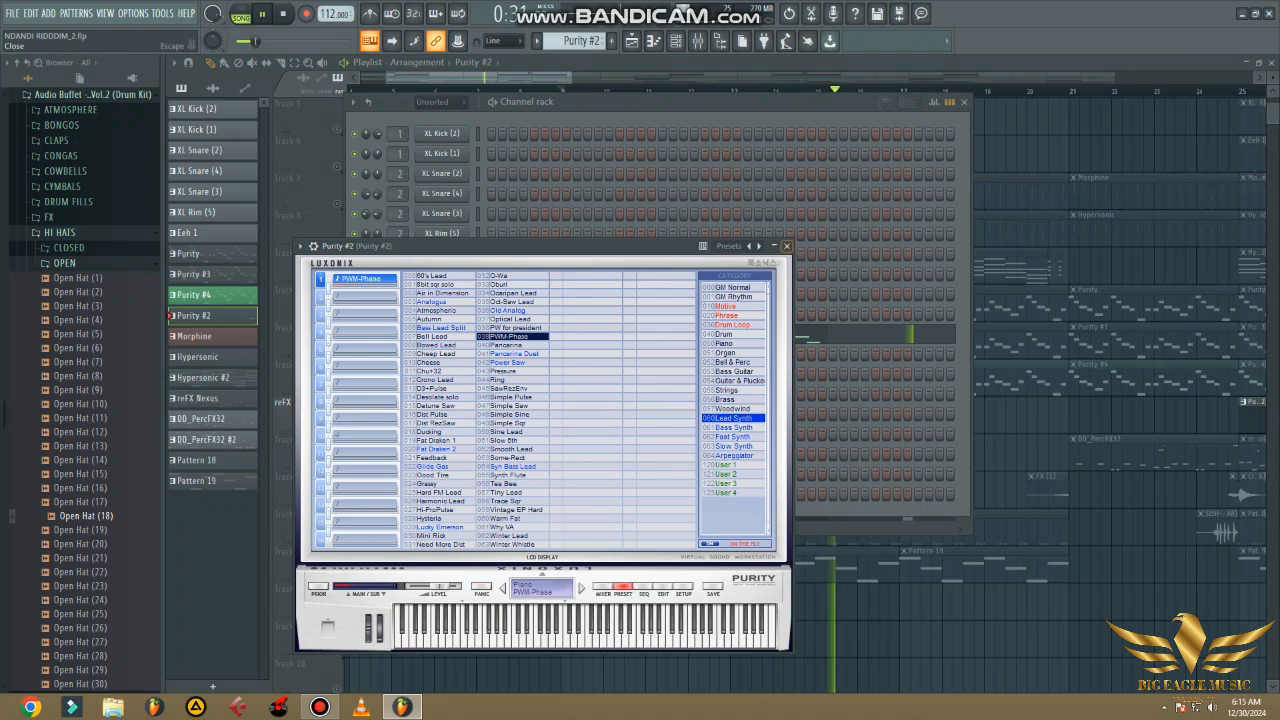
left_click(787, 246)
- View the effects loaded on the Purity #2 mixer track
left_click(697, 41)
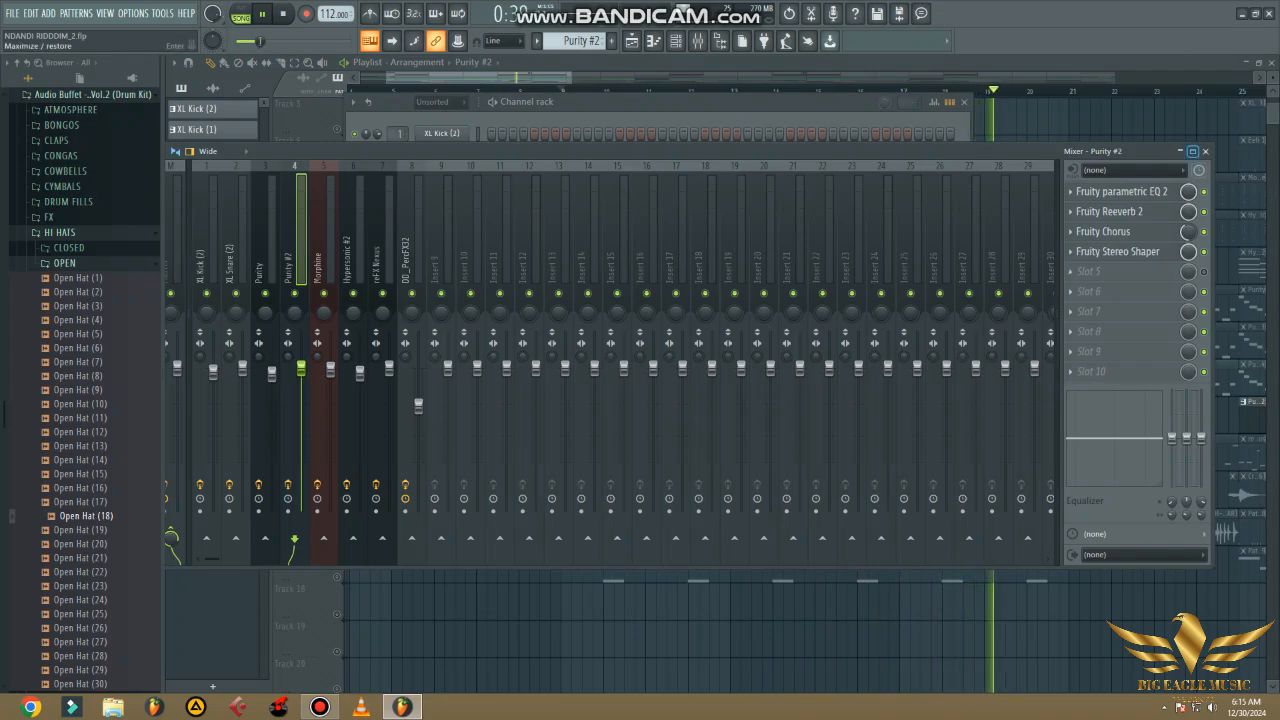
left_click(1205, 151)
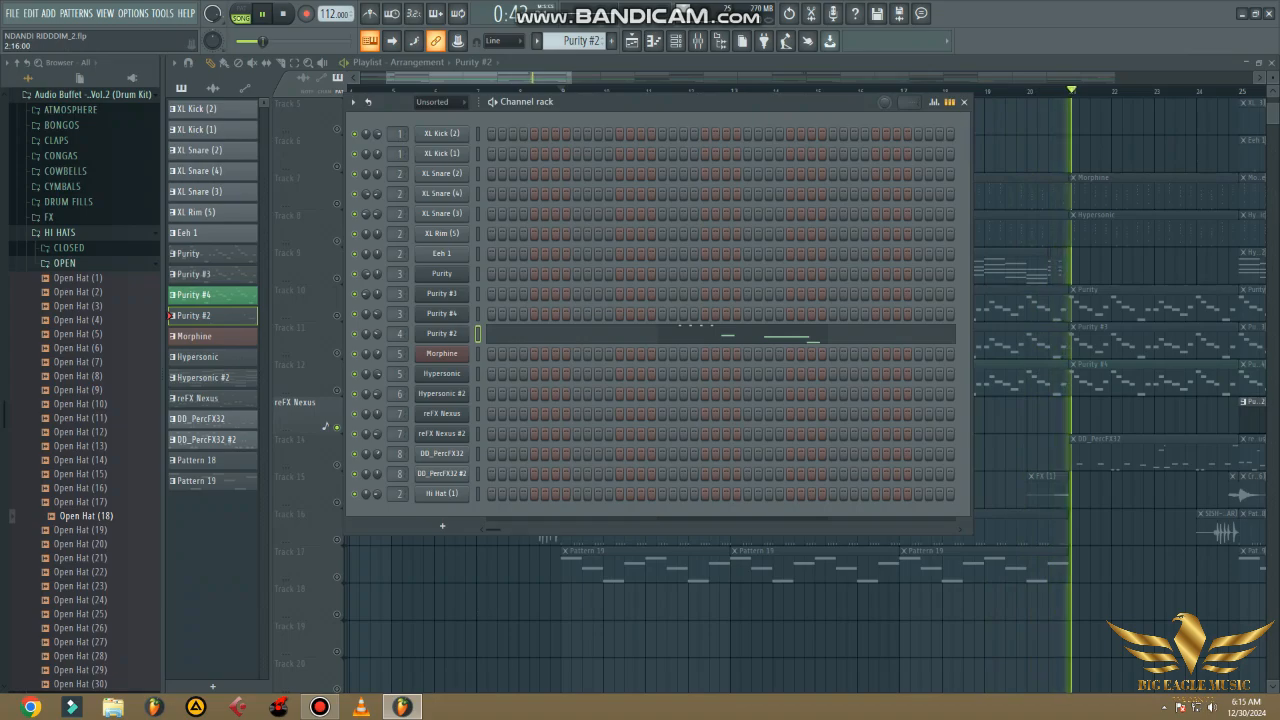
key("space")
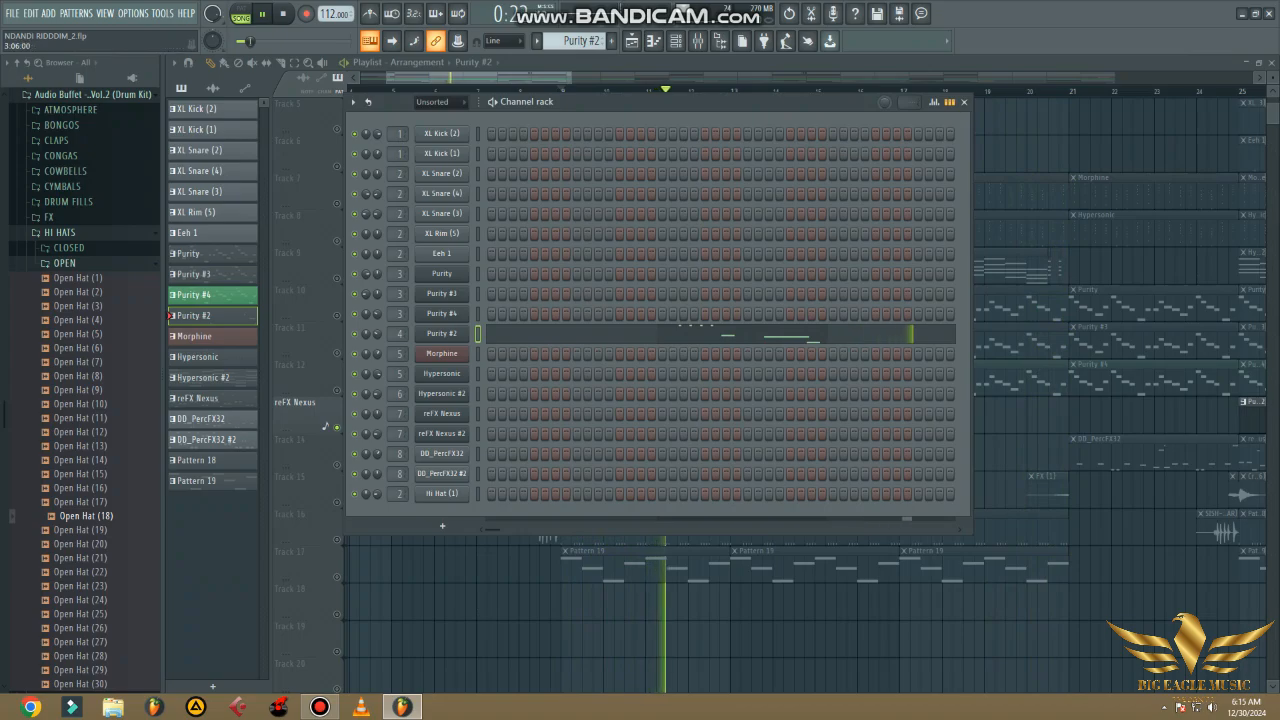
- Restart playback just before bar 9 and unmute Tracks 12, 11 and 10 alongside the Purity #2 part
left_click(964, 102)
left_click(549, 91)
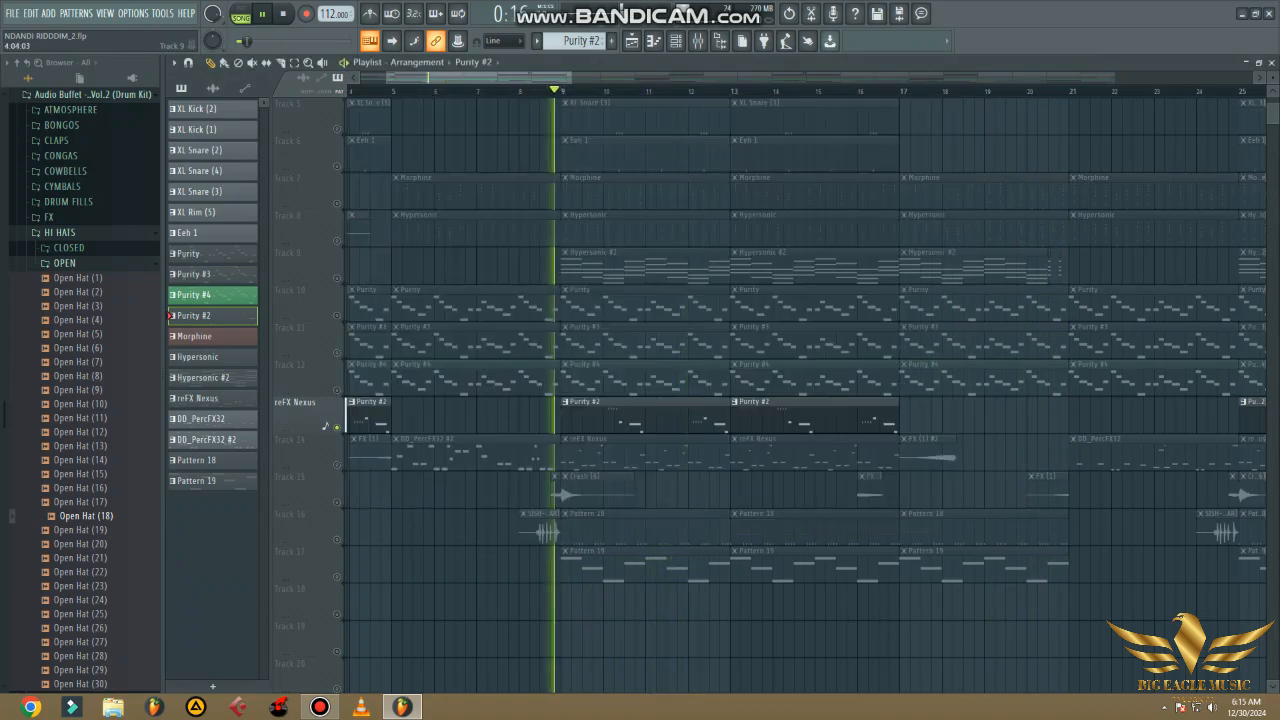
left_click(337, 390)
left_click(337, 353)
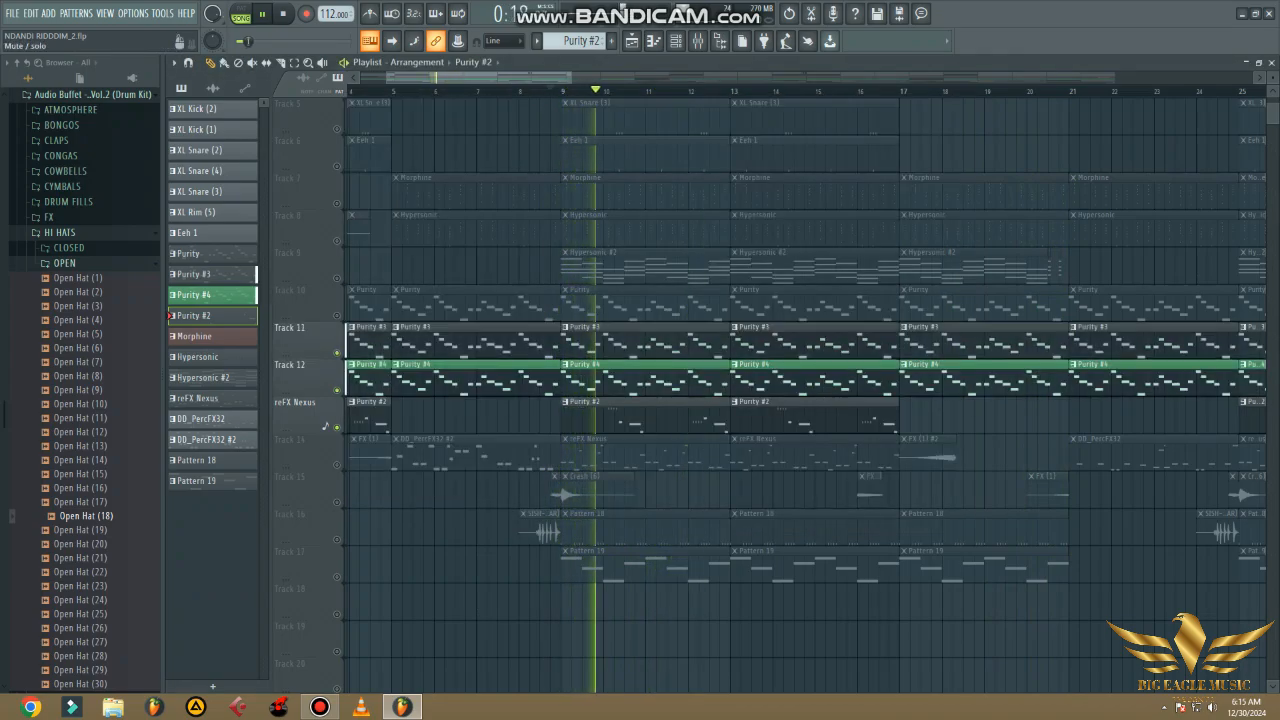
left_click(337, 316)
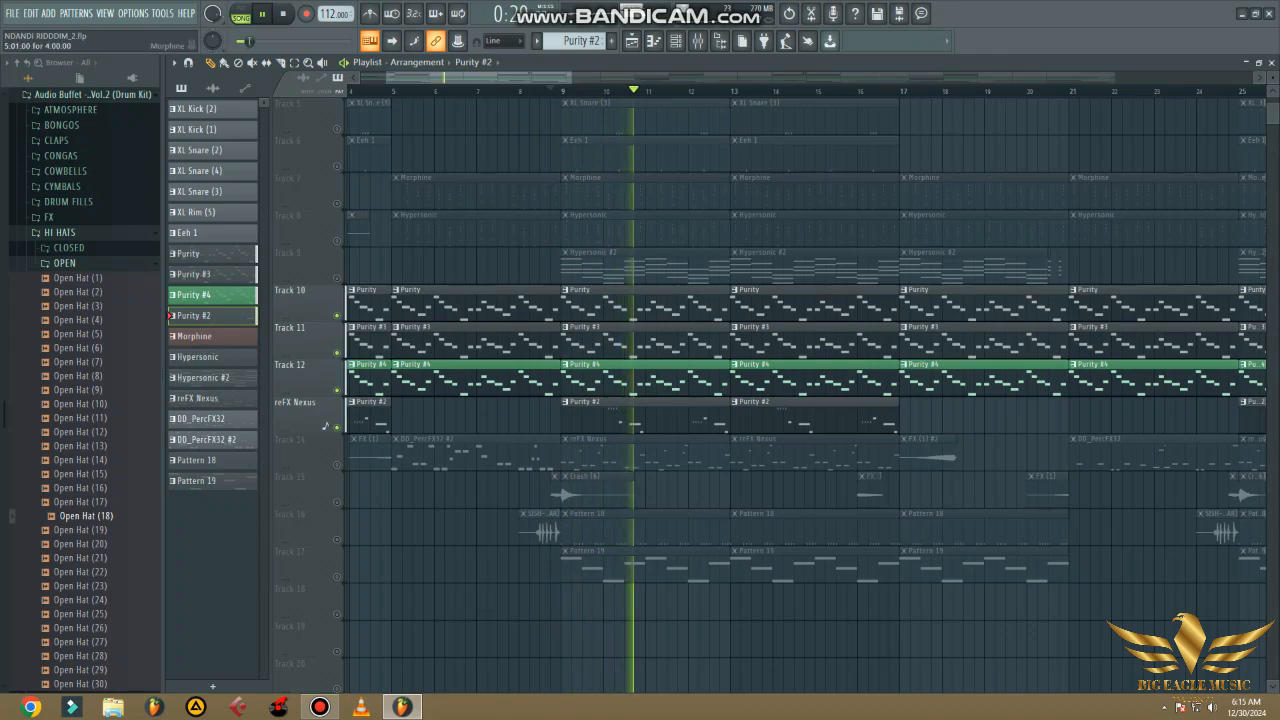
- Unmute Tracks 1 to 8 one by one to bring the drums, Morphine and Hypersonic parts into the playing mix
scroll(800, 400, "up", 4)
left_click(337, 128)
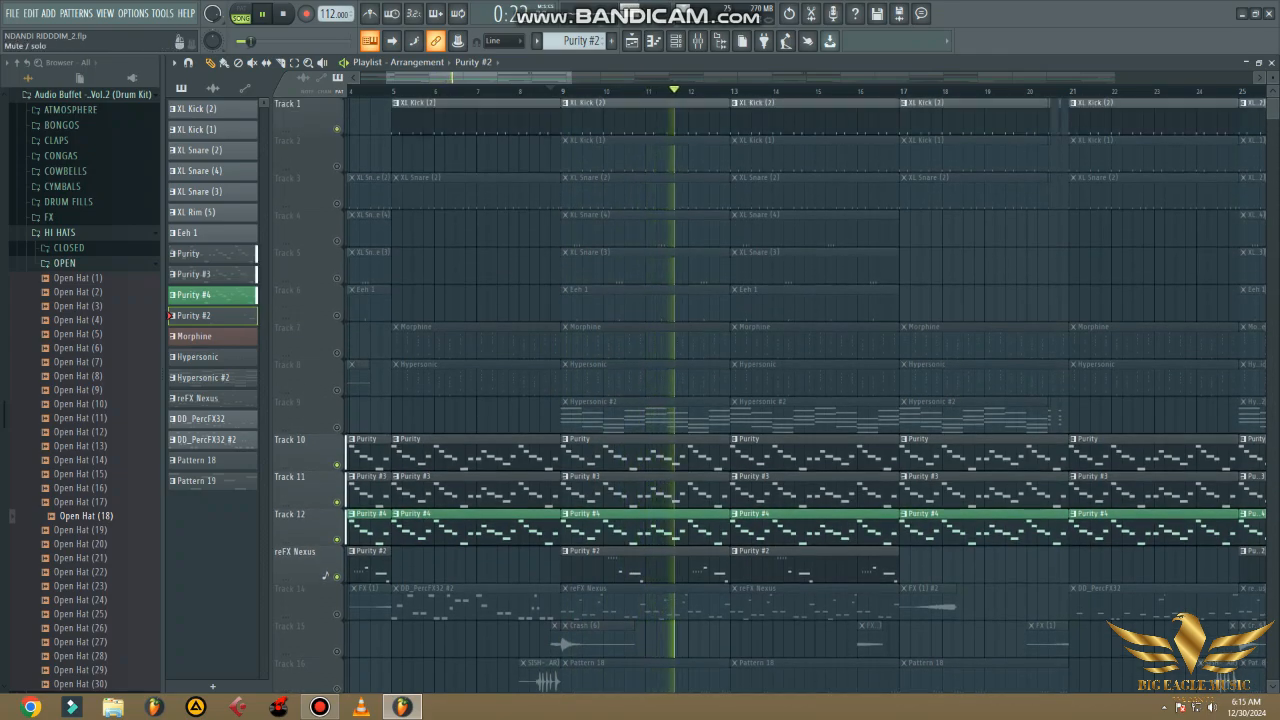
left_click(337, 165)
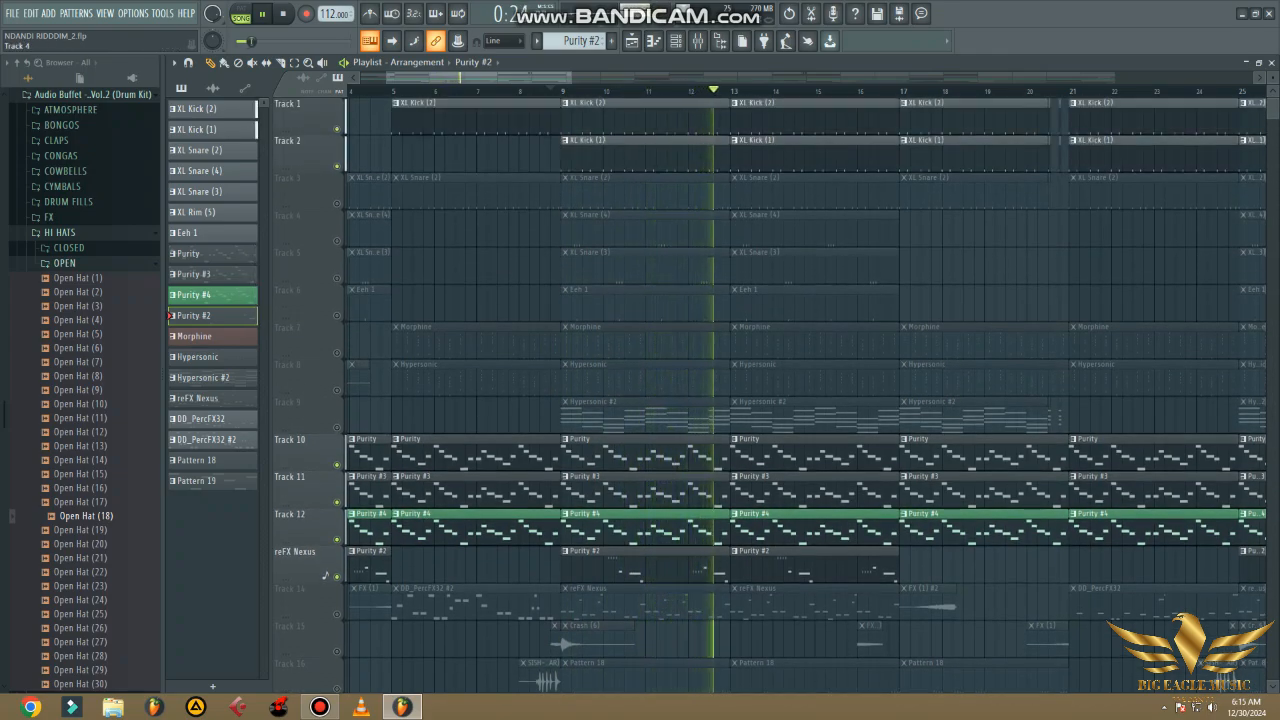
left_click(337, 203)
left_click(337, 240)
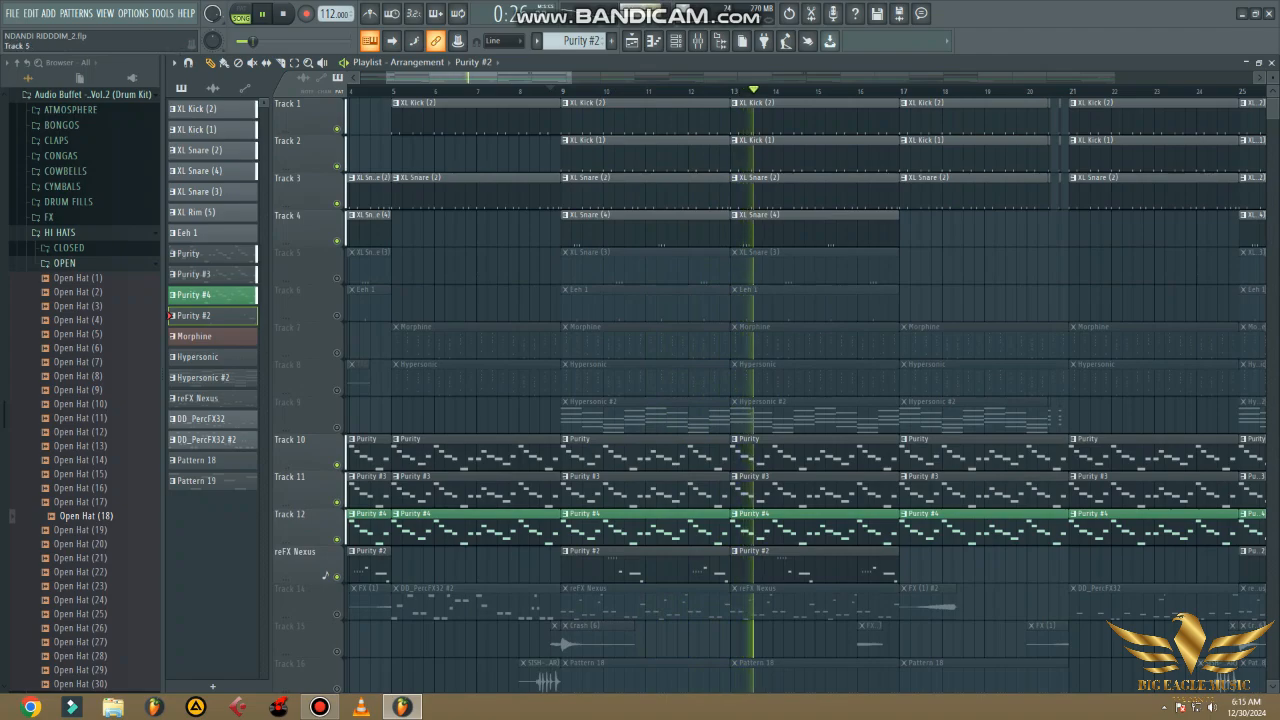
left_click(337, 277)
left_click(337, 314)
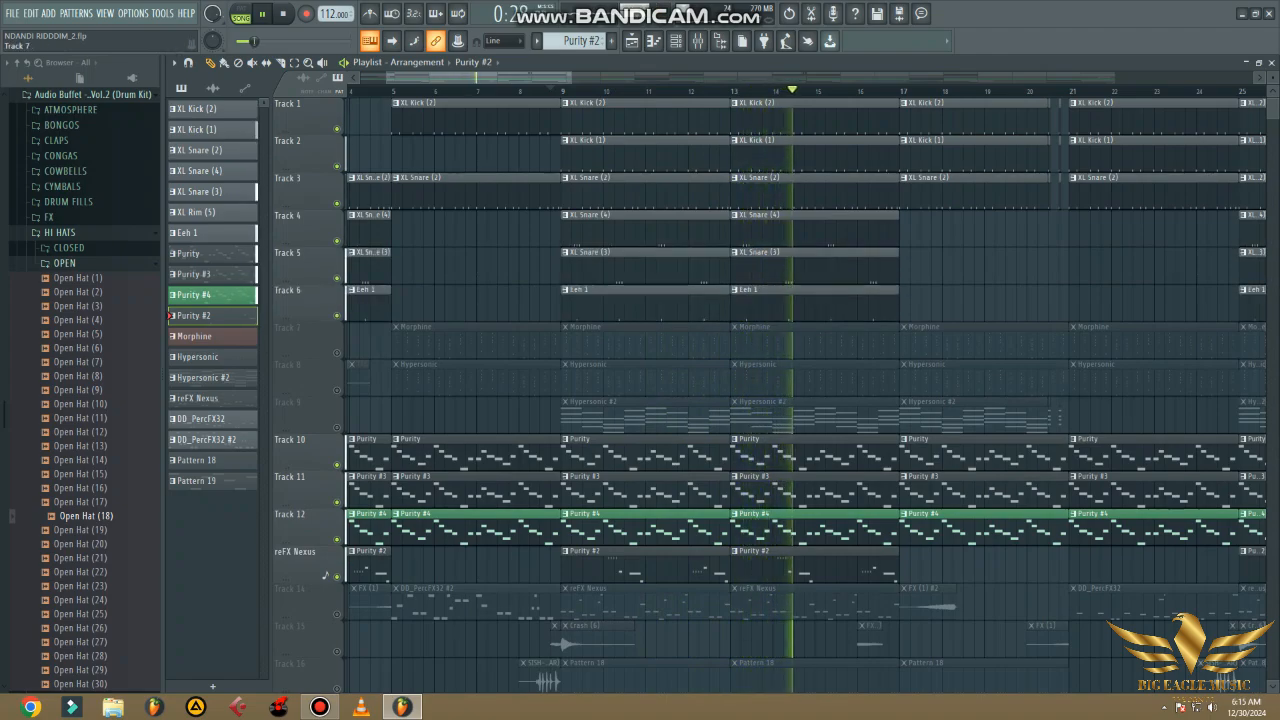
left_click(337, 351)
left_click(337, 388)
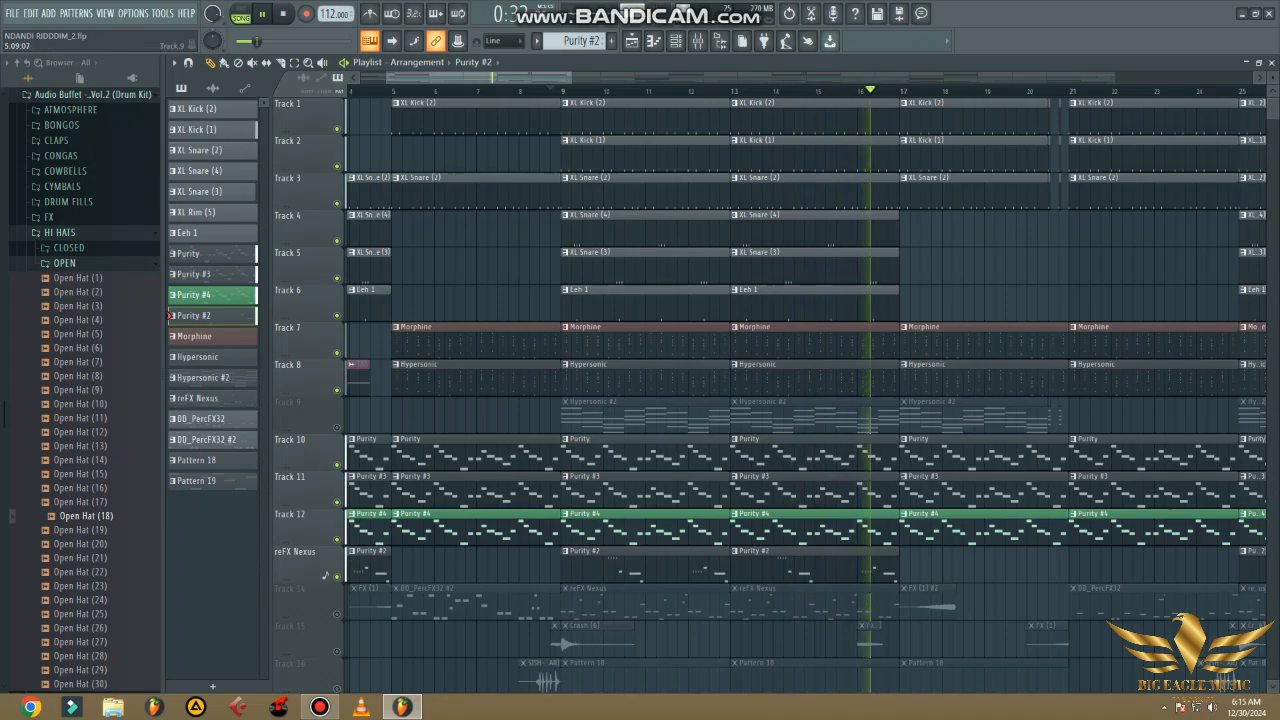
- Solo Track 14 and loop the playlist across bars 9 to 16, where the reFX Nexus clips play
scroll(800, 400, "down", 3)
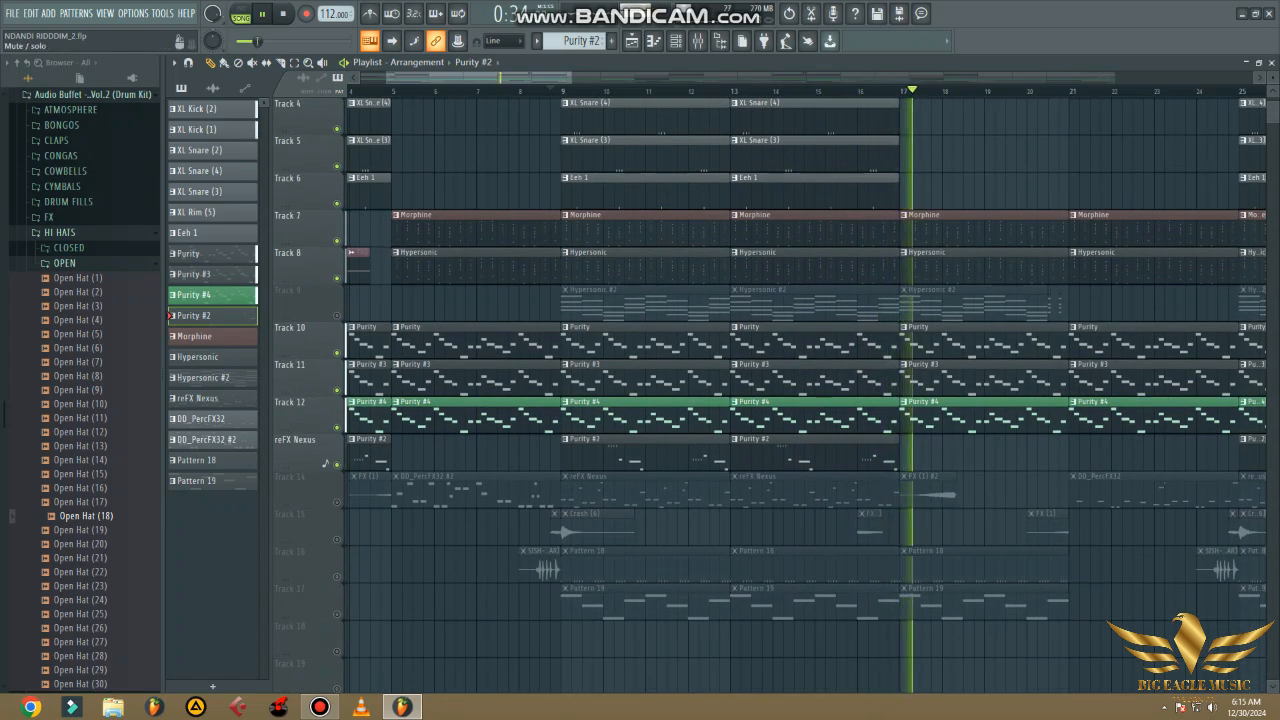
right_click(337, 502)
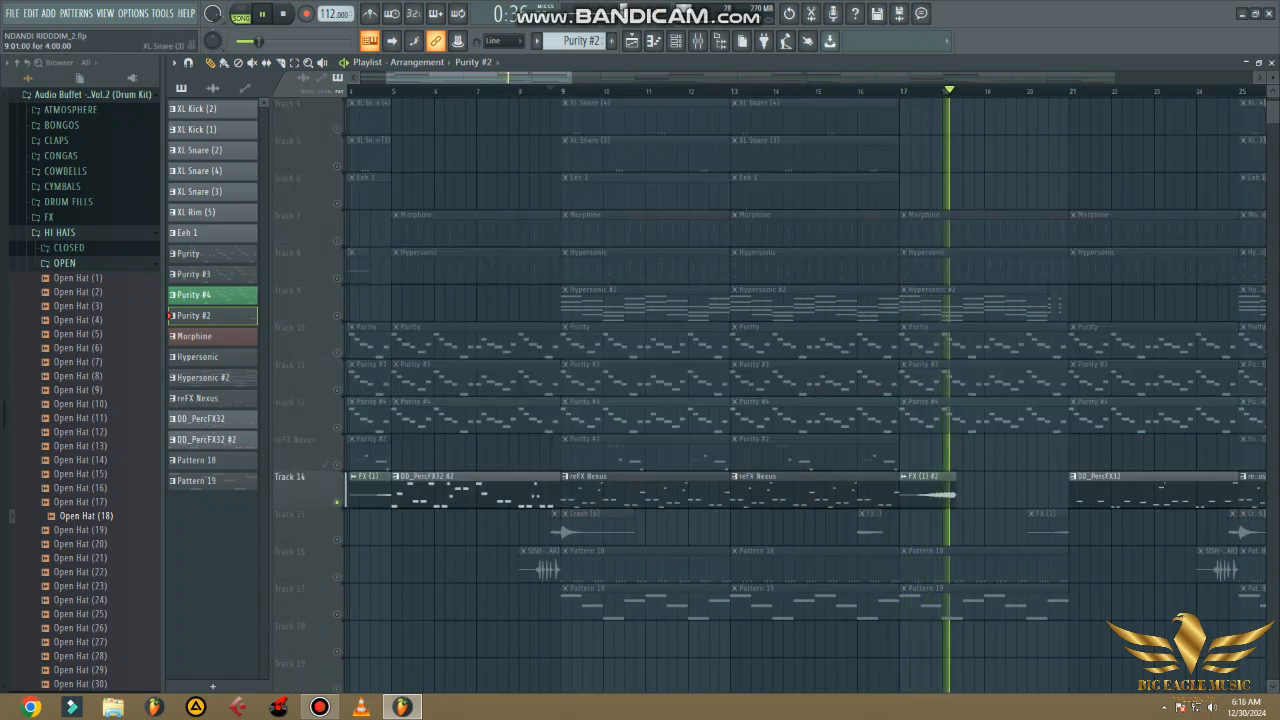
left_click(561, 91)
left_click_drag(561, 91, 848, 91)
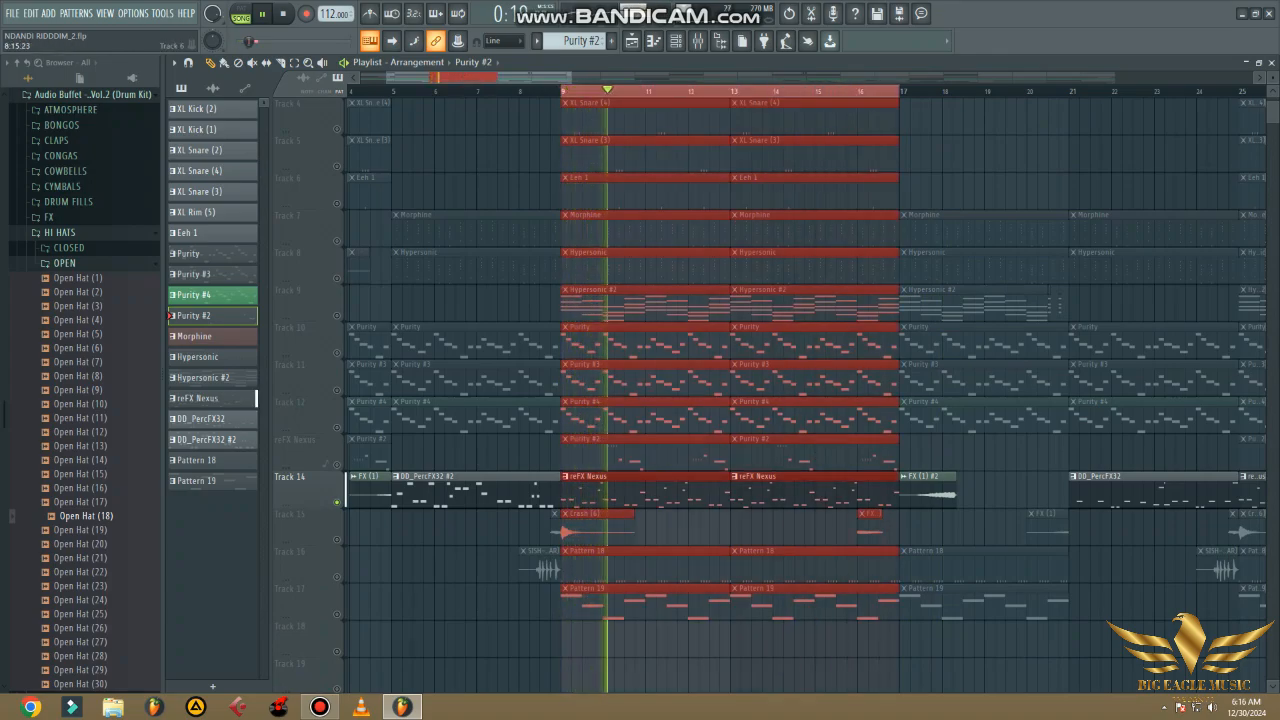
- Select the reFX Nexus pattern from Track 14 and view the patch loaded in its Nexus instrument
scroll(800, 400, "down", 2)
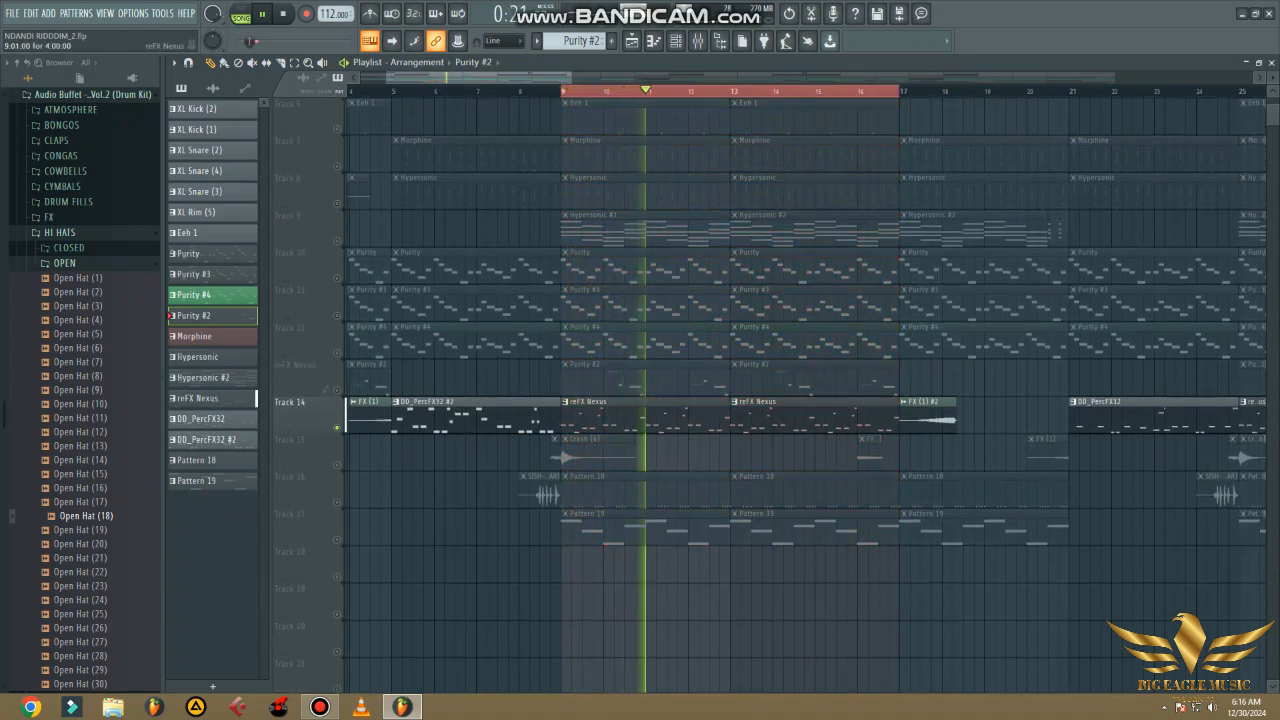
left_click(648, 415)
left_click(676, 41)
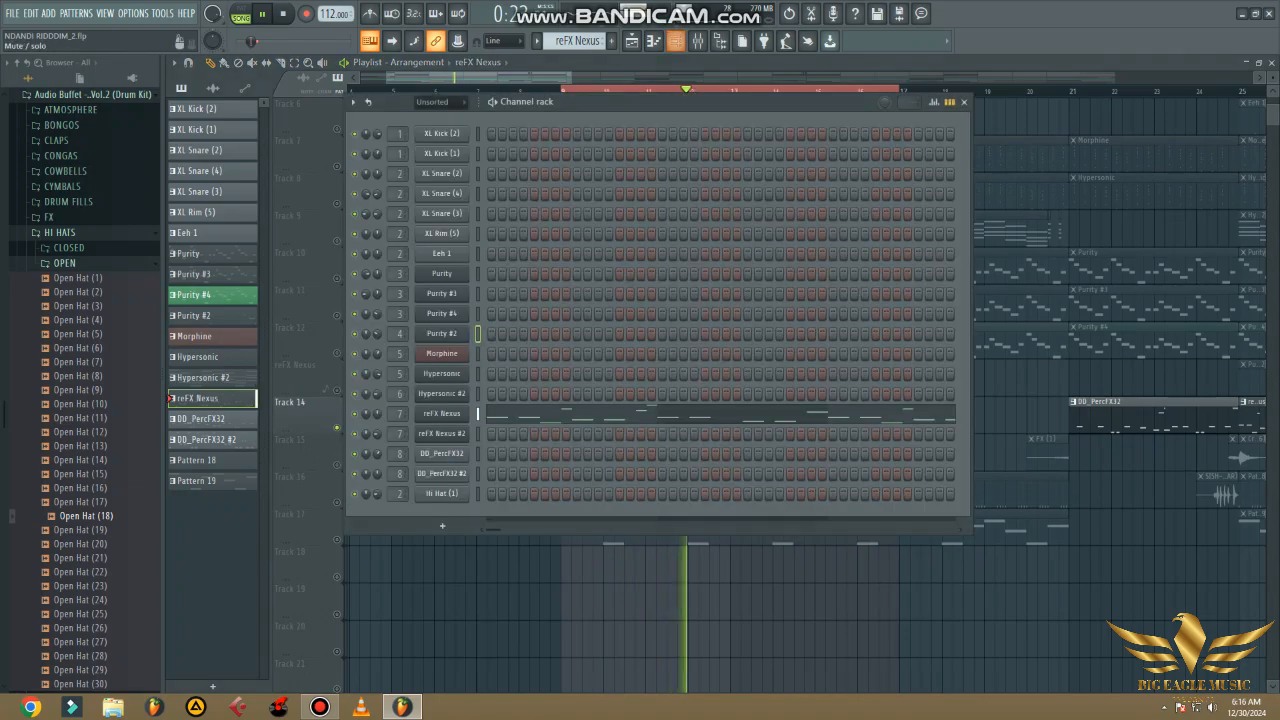
left_click(442, 414)
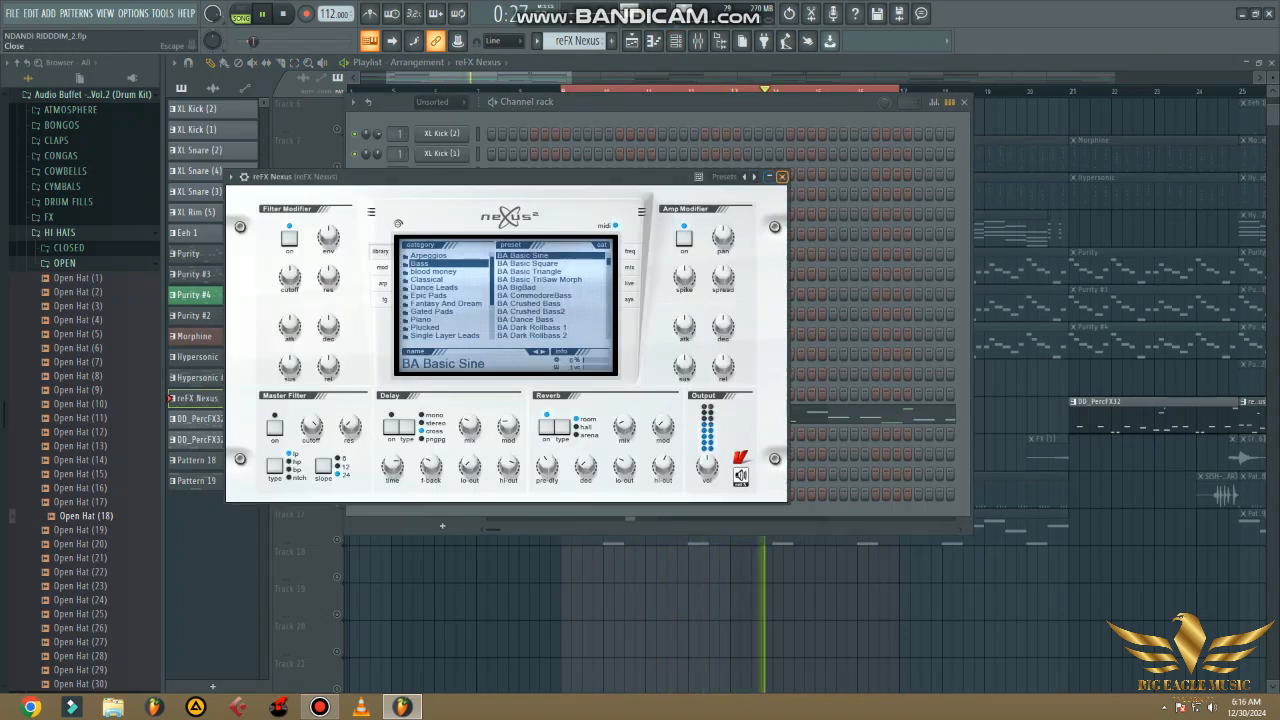
left_click(782, 176)
- Examine the reFX Nexus notes in the piano roll while replaying the loop, and return to the playlist
left_click(640, 414)
scroll(690, 350, "down", 3)
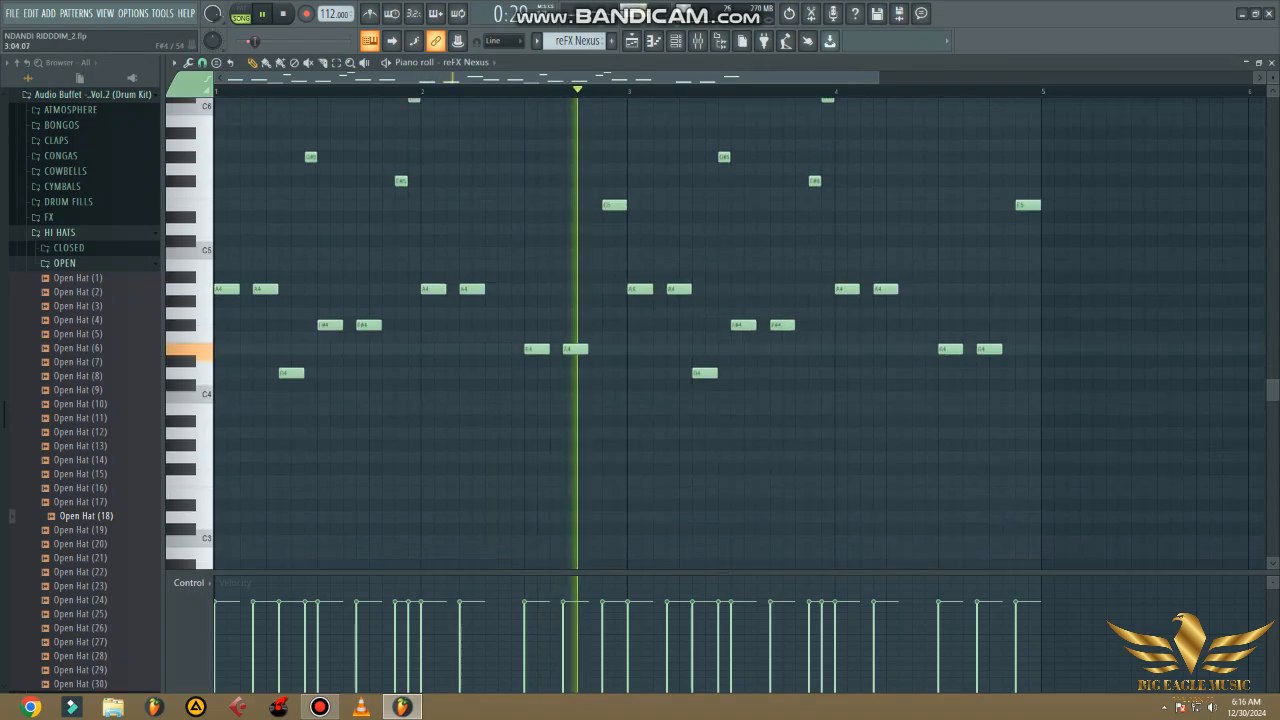
scroll(730, 330, "up", 3)
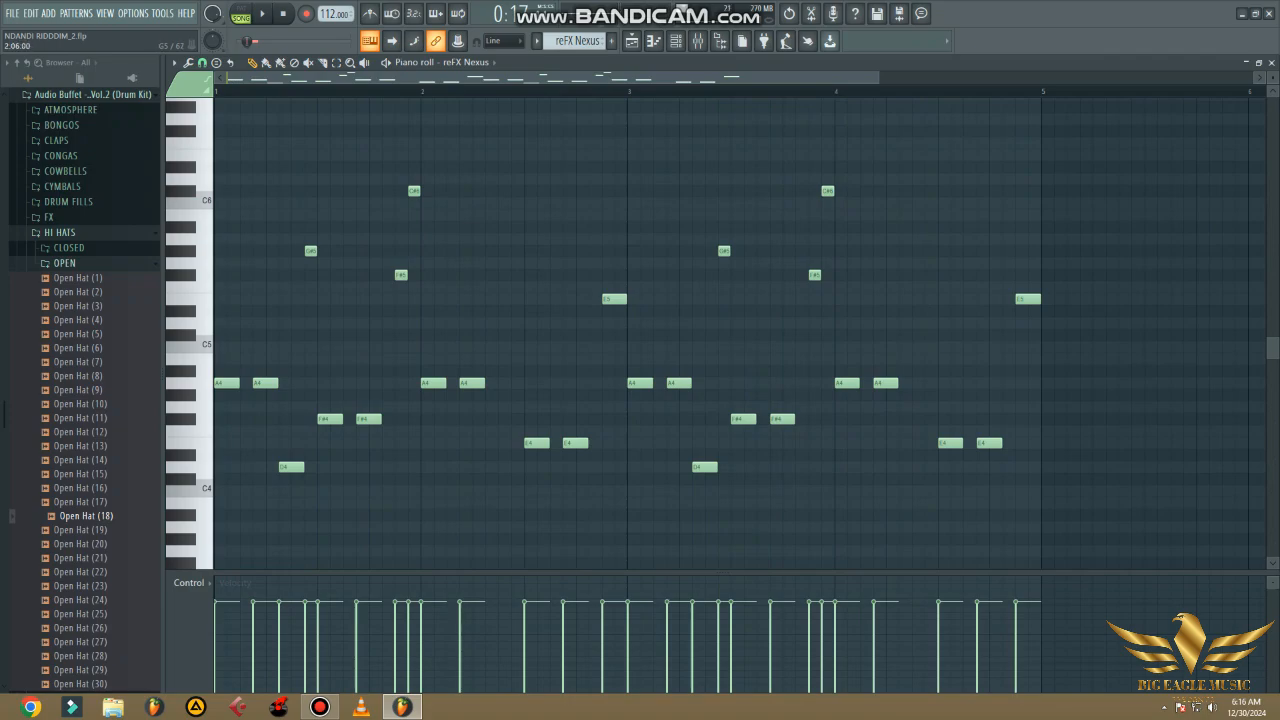
key("space")
key("space")
key("space")
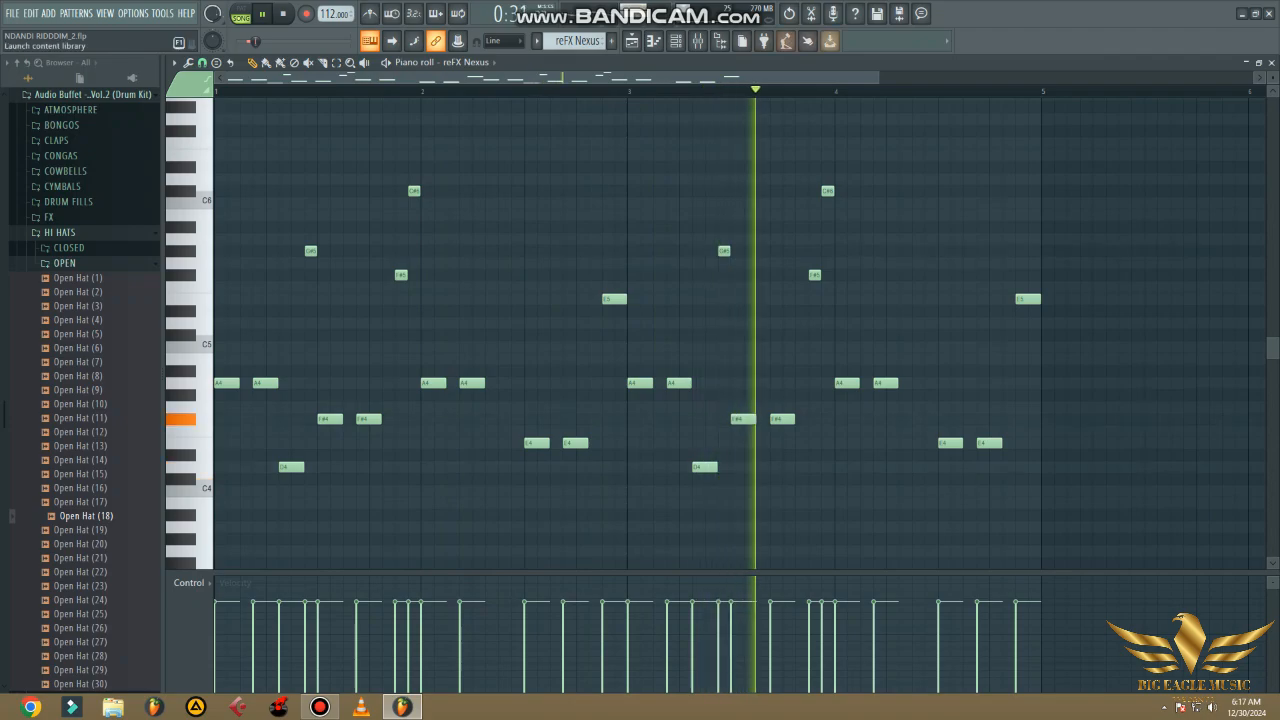
left_click(1271, 63)
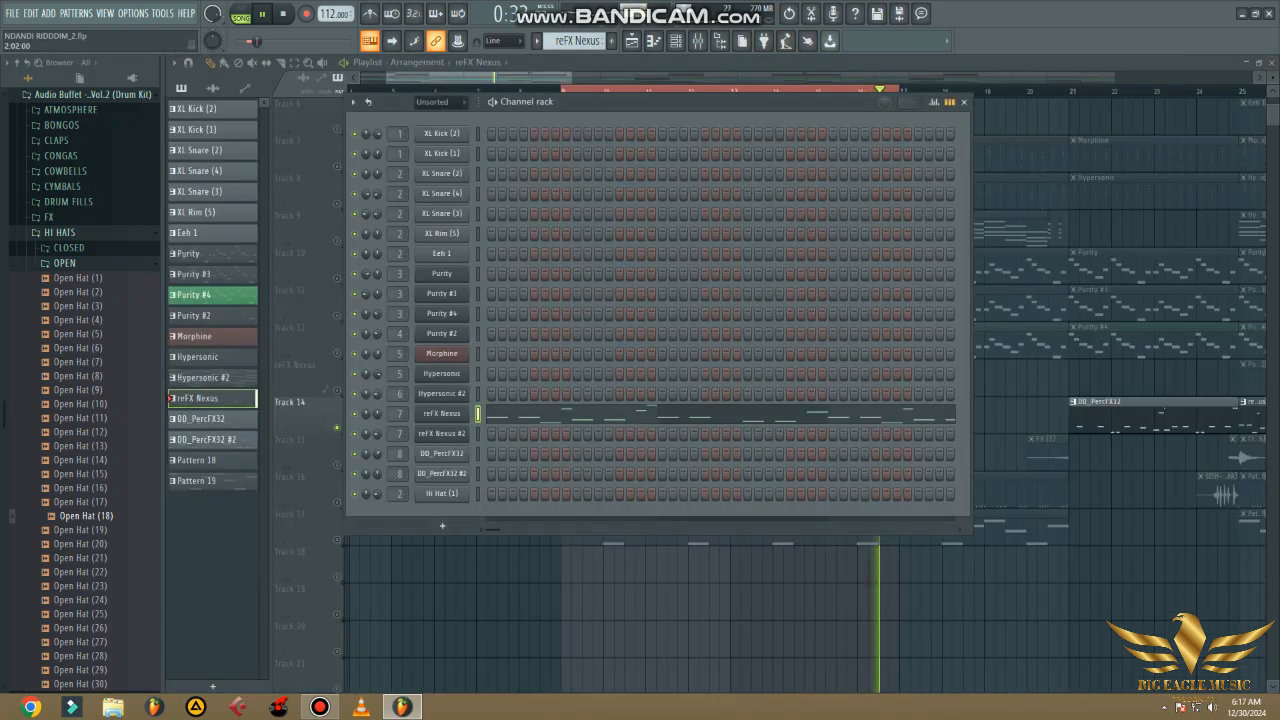
key("F6")
- Solo Track 16, select Pattern 18, and view its Hi Hat (1) step sequence and sample settings
key("space")
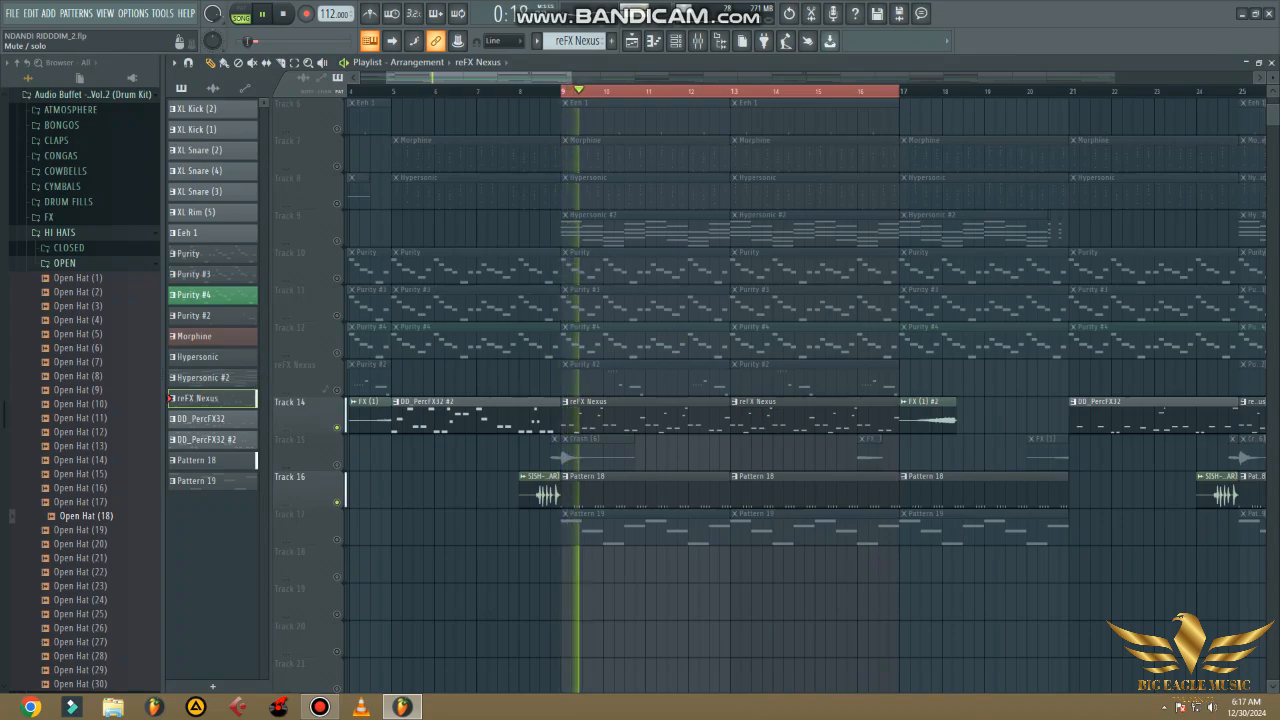
left_click(592, 477)
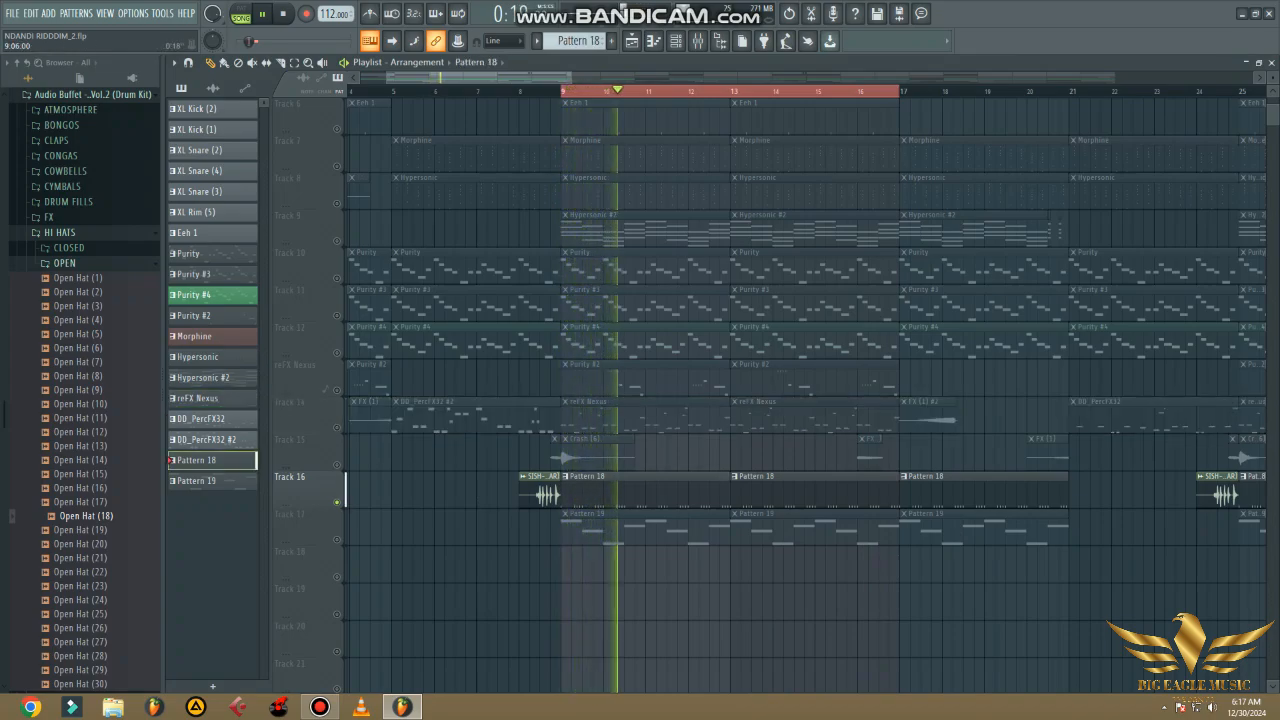
left_click(676, 41)
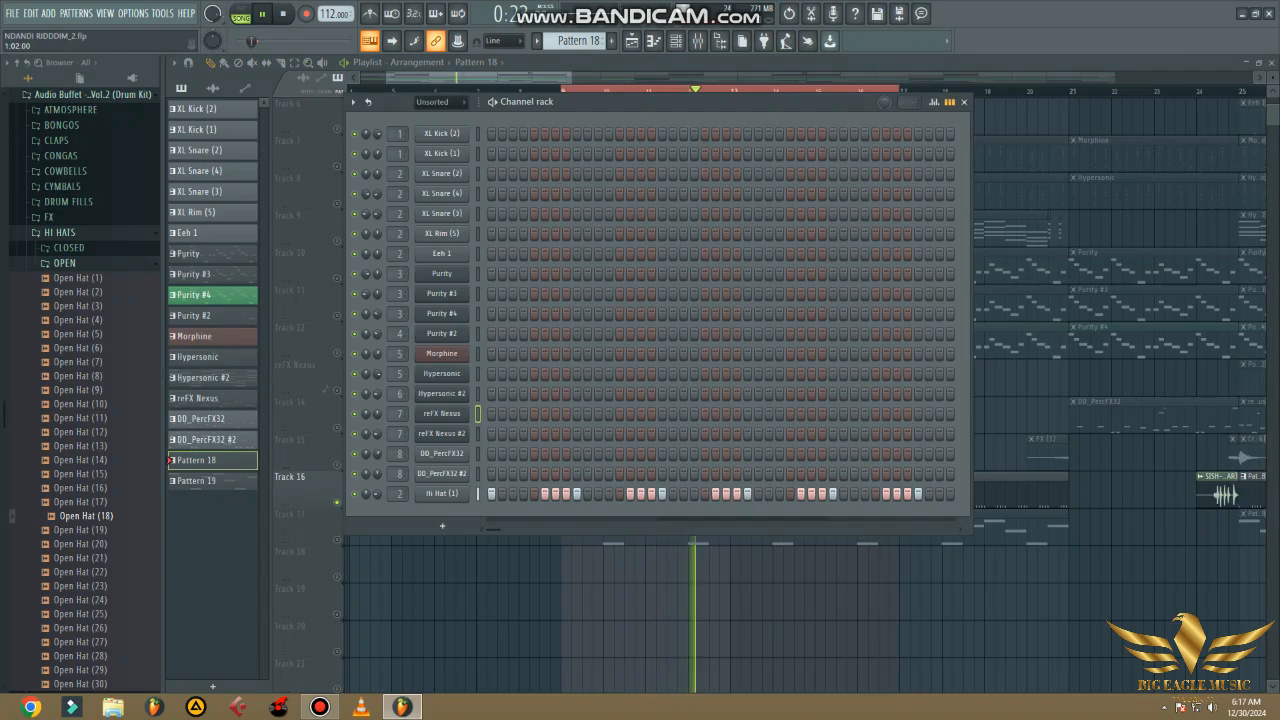
left_click(441, 493)
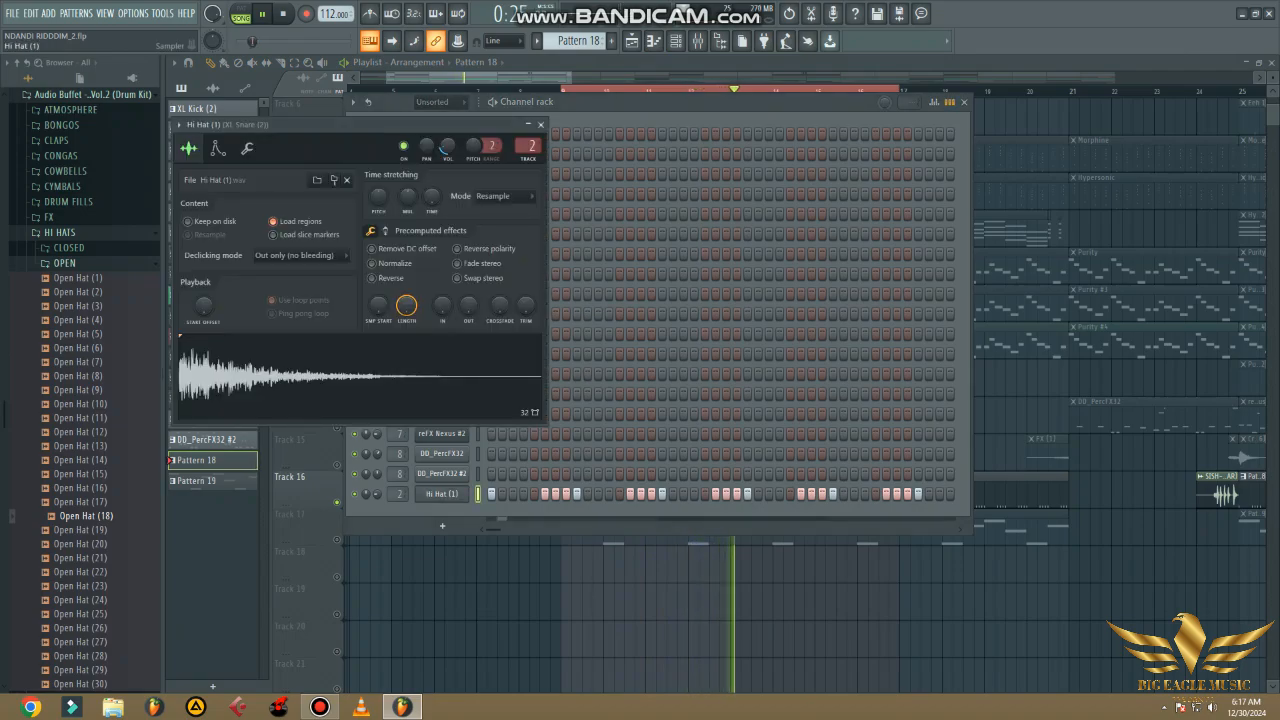
key("Escape")
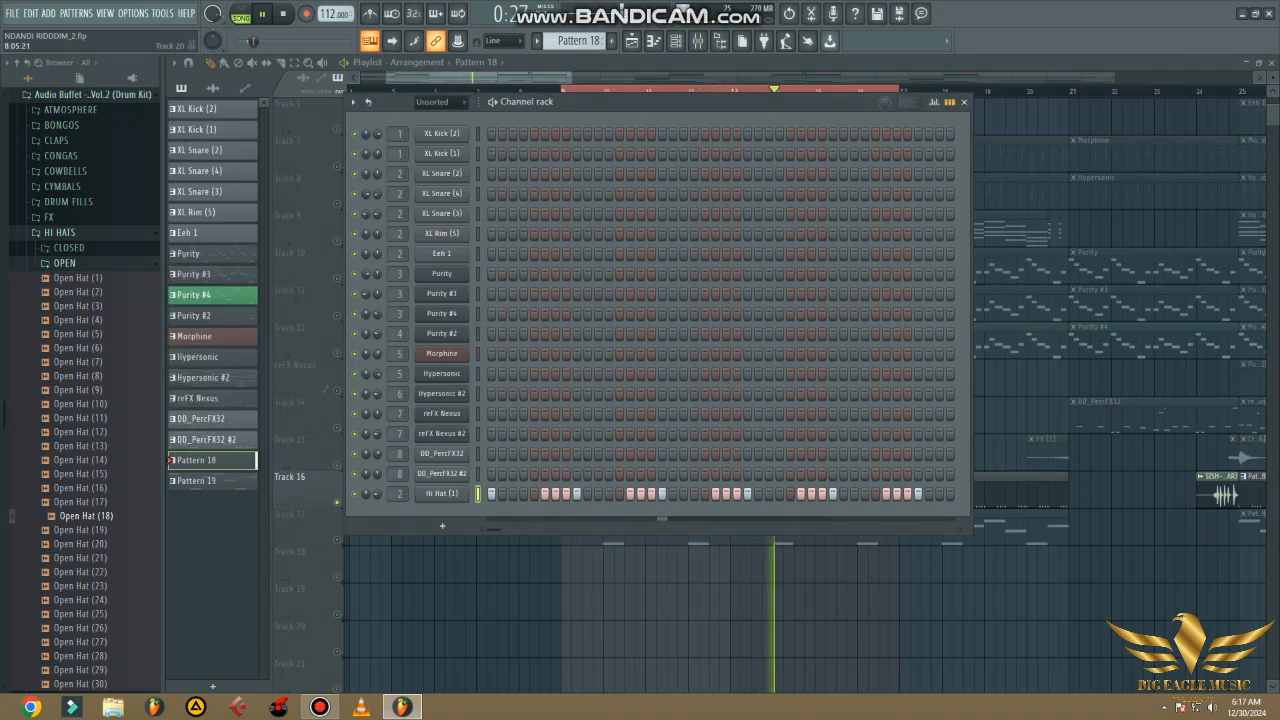
left_click(524, 626)
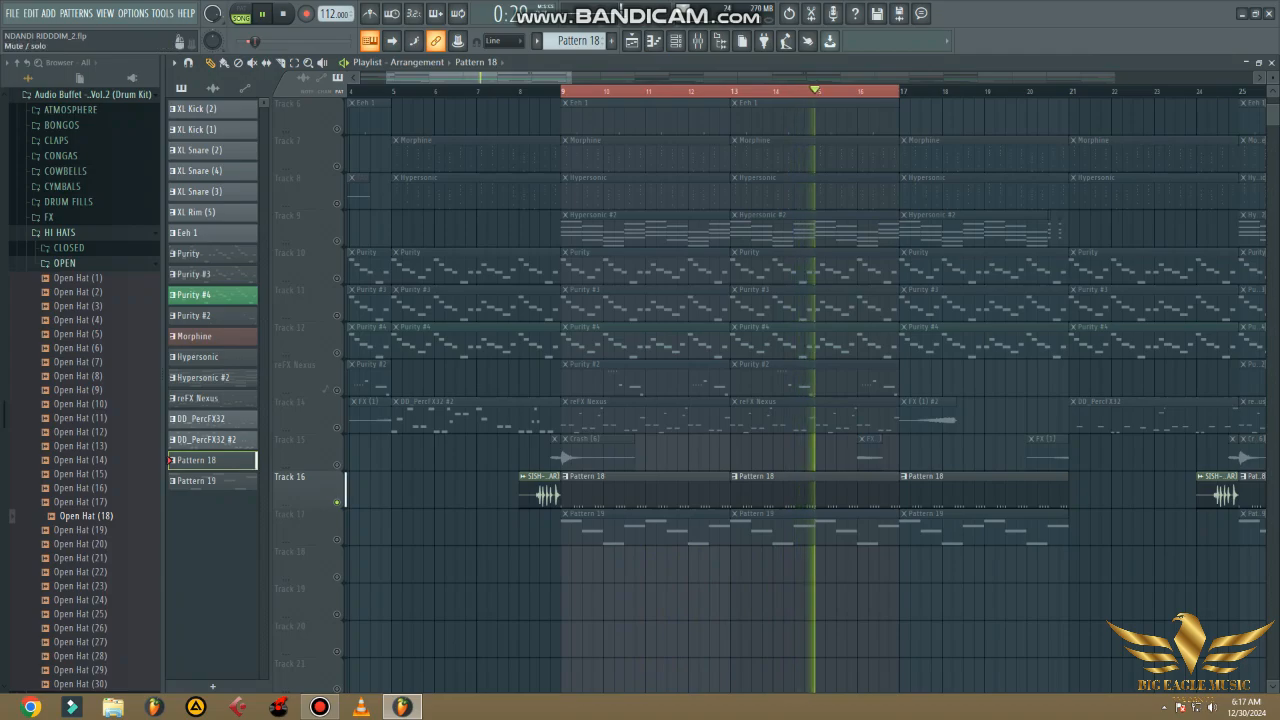
- Solo Track 17, select Pattern 19, and view the patch in its reFX Nexus #2 instrument
right_click(337, 540)
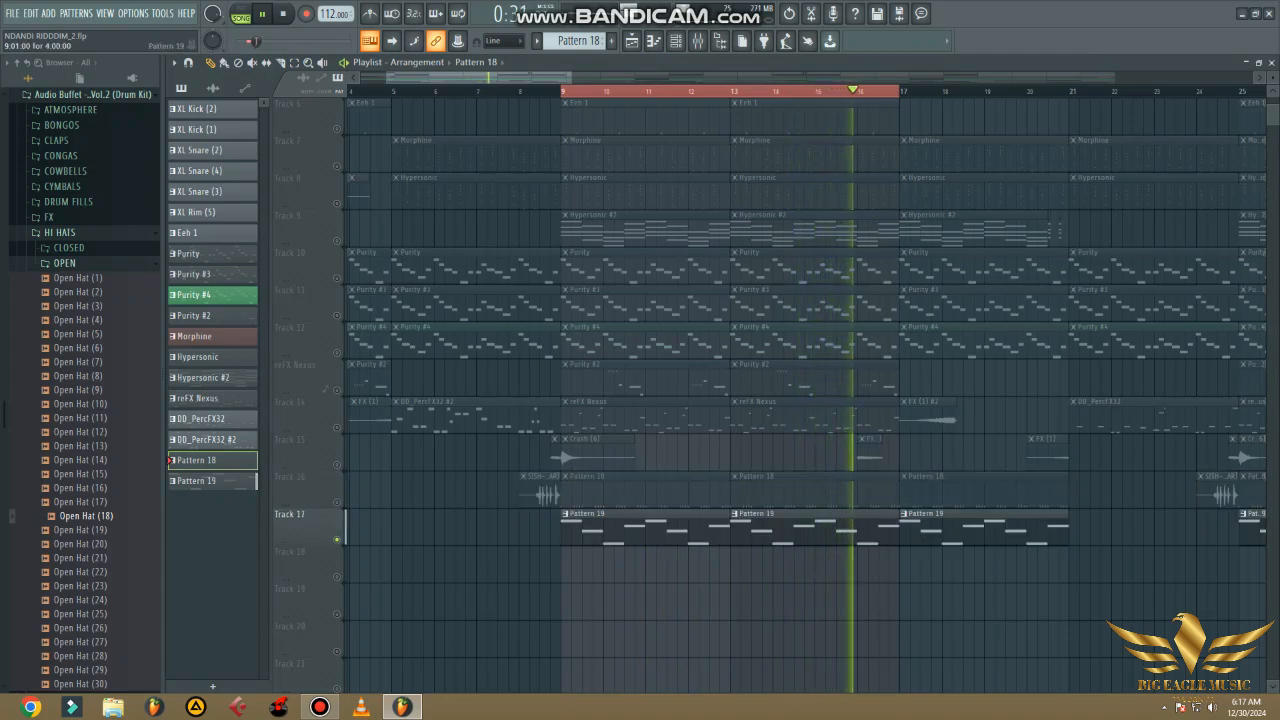
left_click(645, 528)
left_click(676, 41)
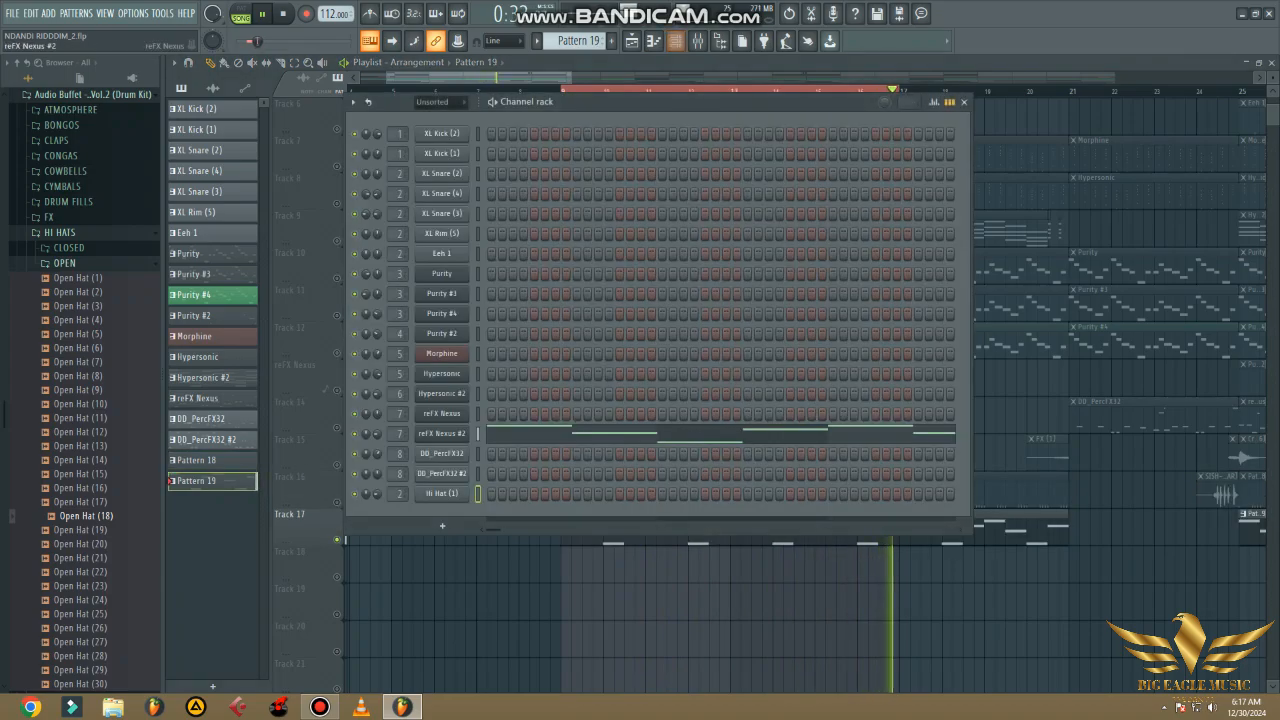
left_click(441, 433)
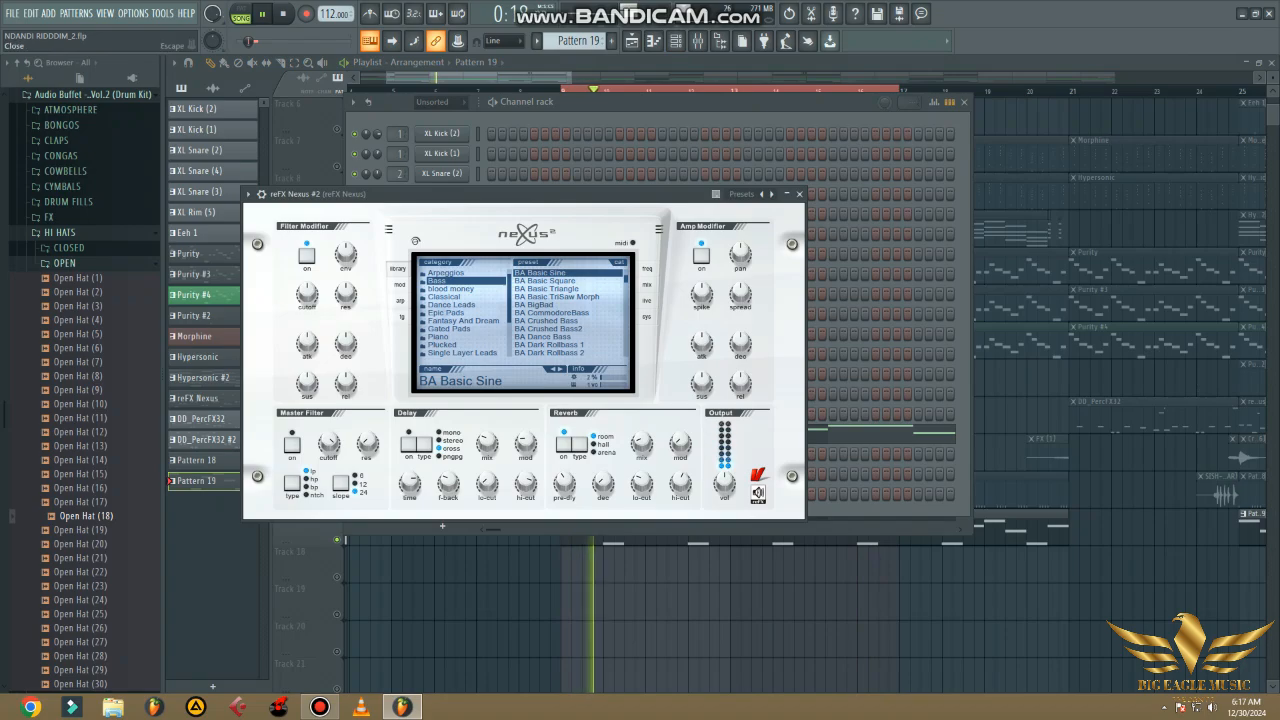
left_click(799, 193)
left_click(964, 102)
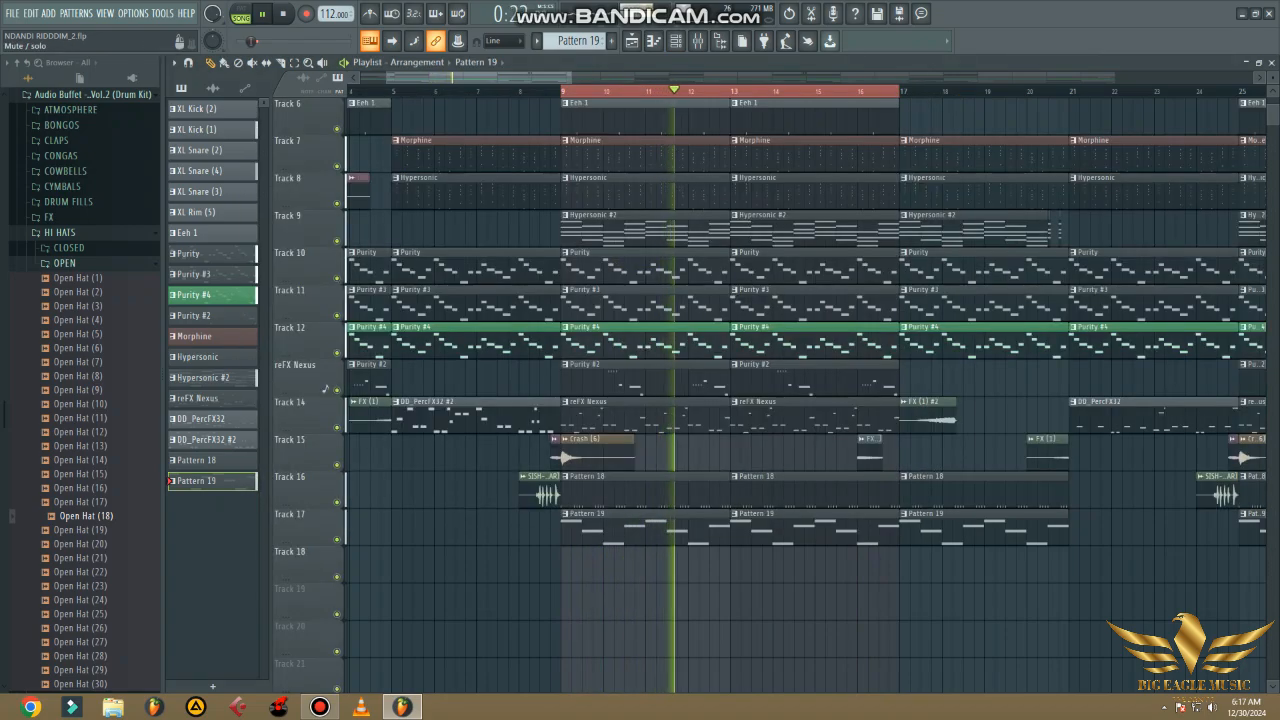
- Solo Track 14, pick the DD_PercFX32 #2 pattern, and play its clip from bar 5
left_click(388, 91)
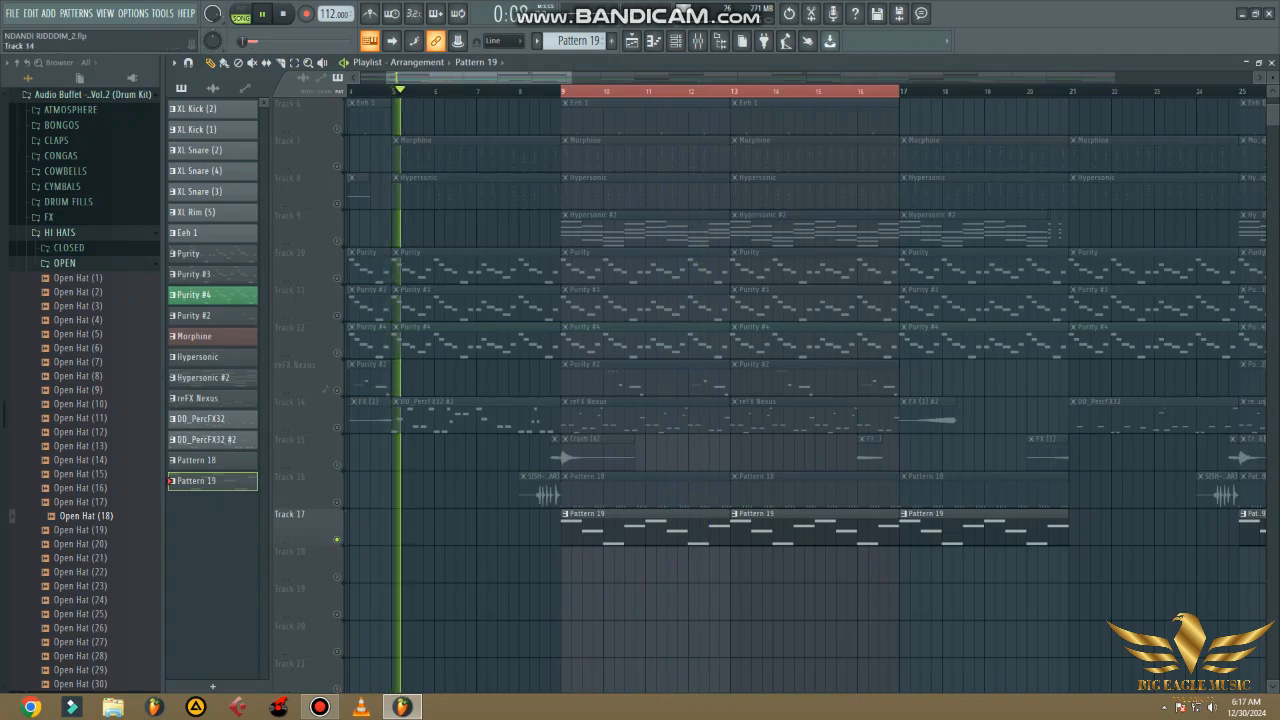
right_click(337, 428)
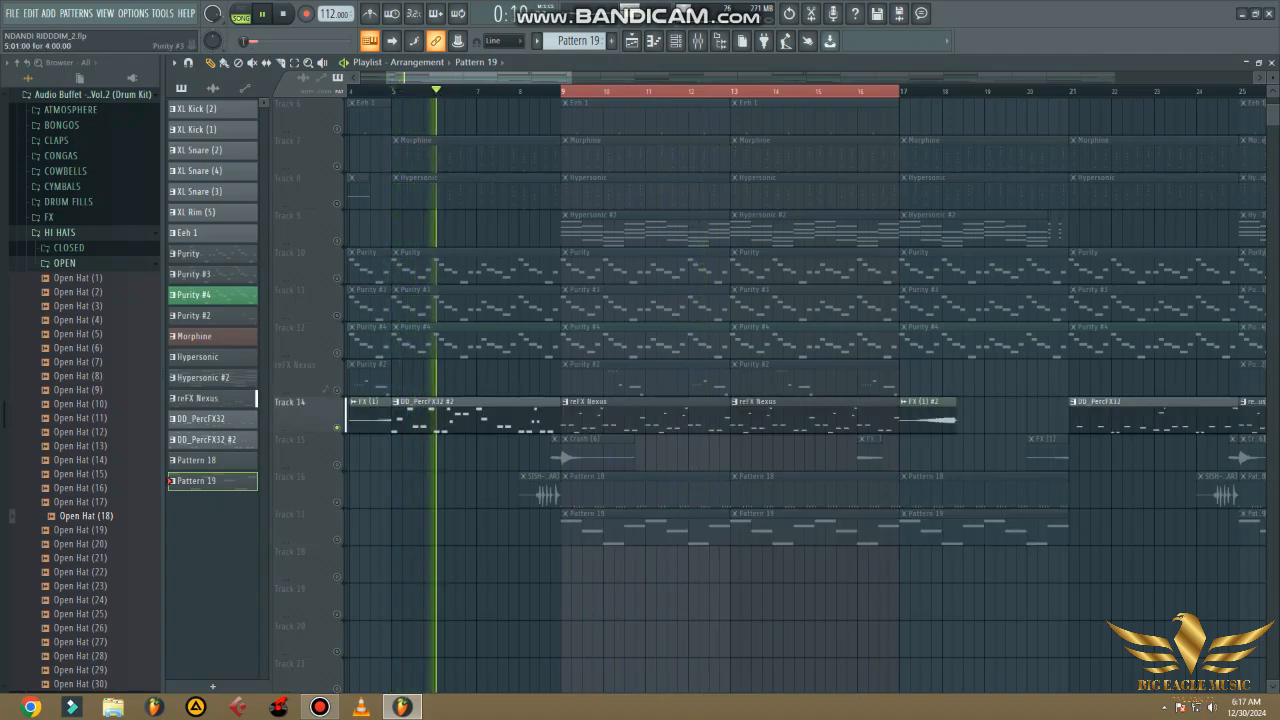
left_click(171, 440)
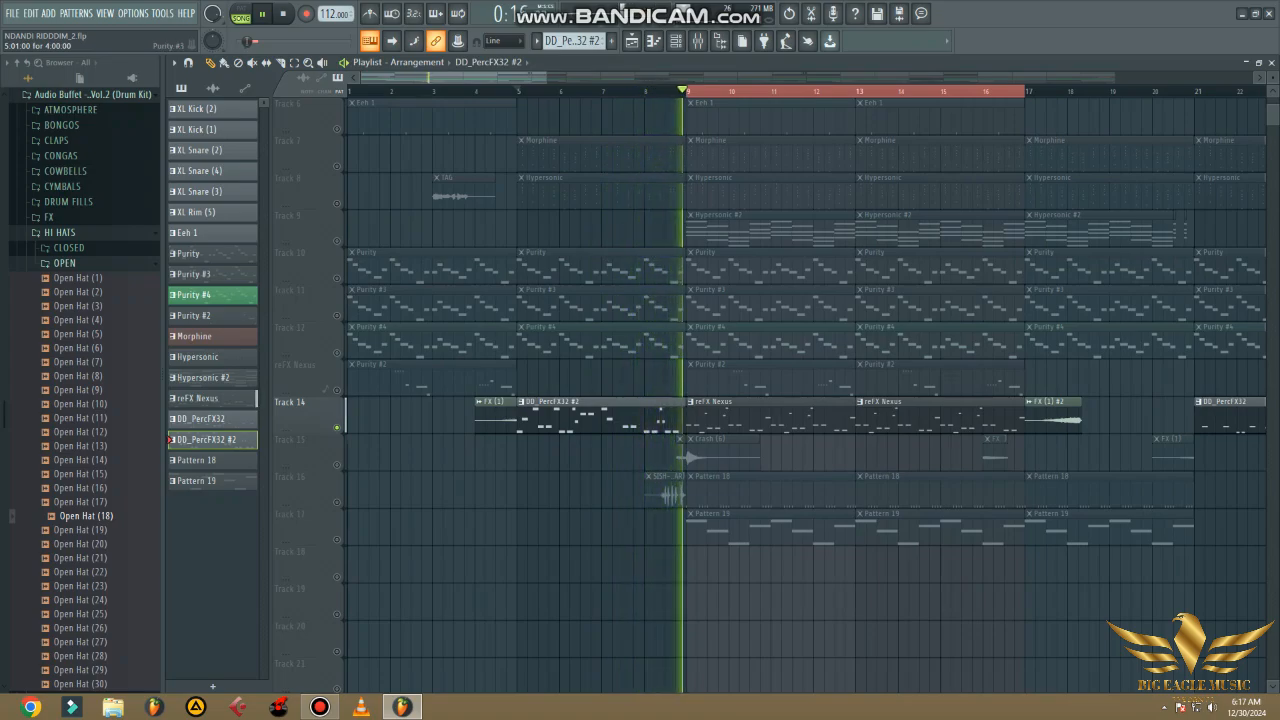
left_click(520, 91)
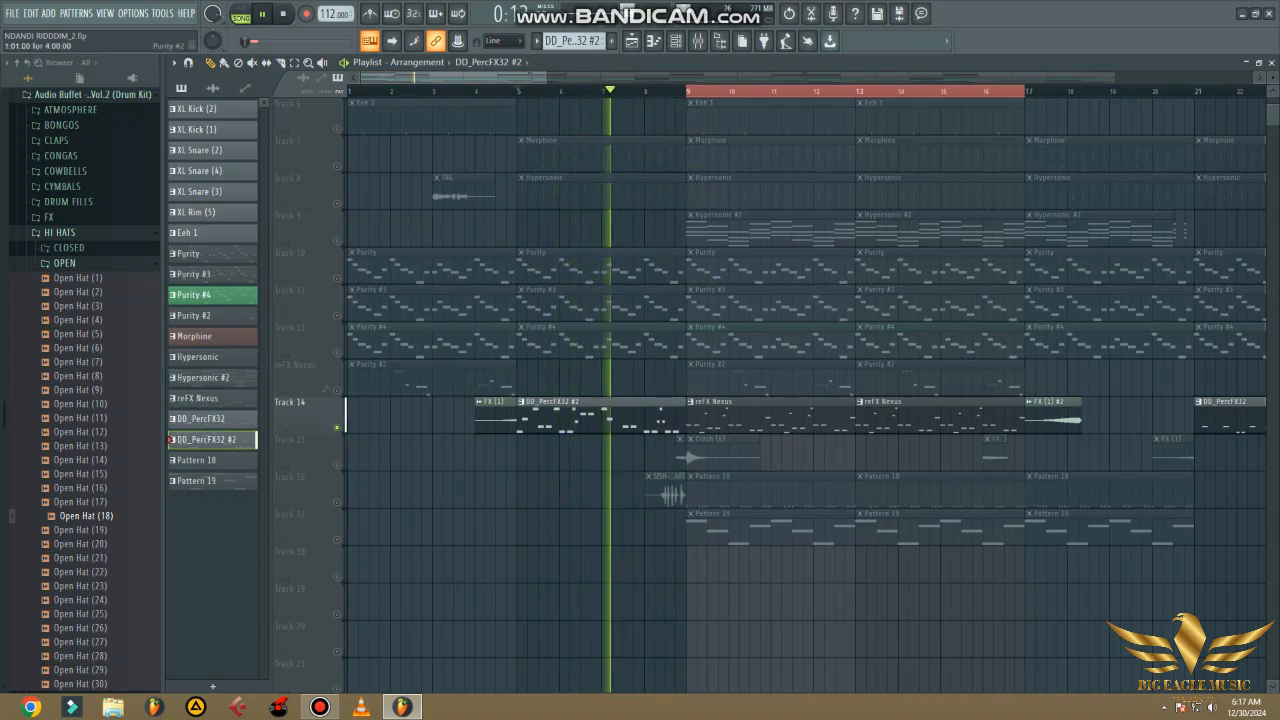
- View the DD_PercFX32 #2 notes in the piano roll and return to the playlist
left_click(676, 40)
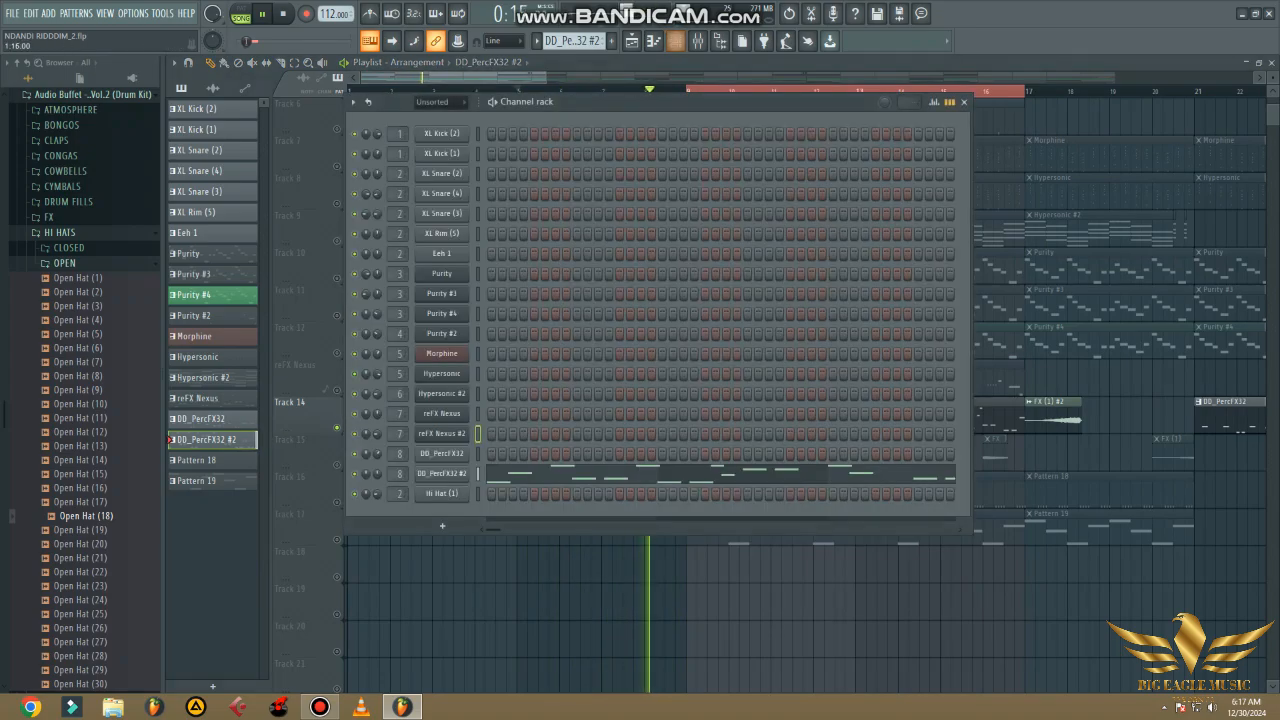
left_click(640, 474)
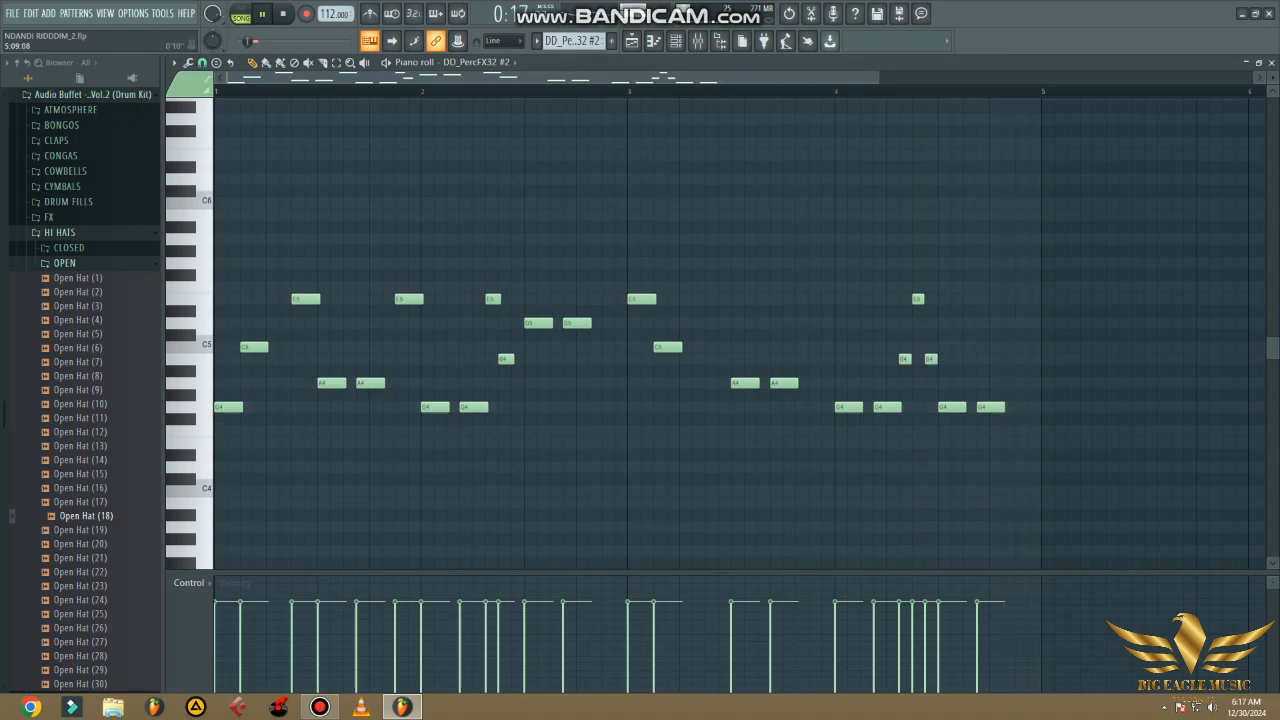
left_click(1260, 62)
left_click(964, 102)
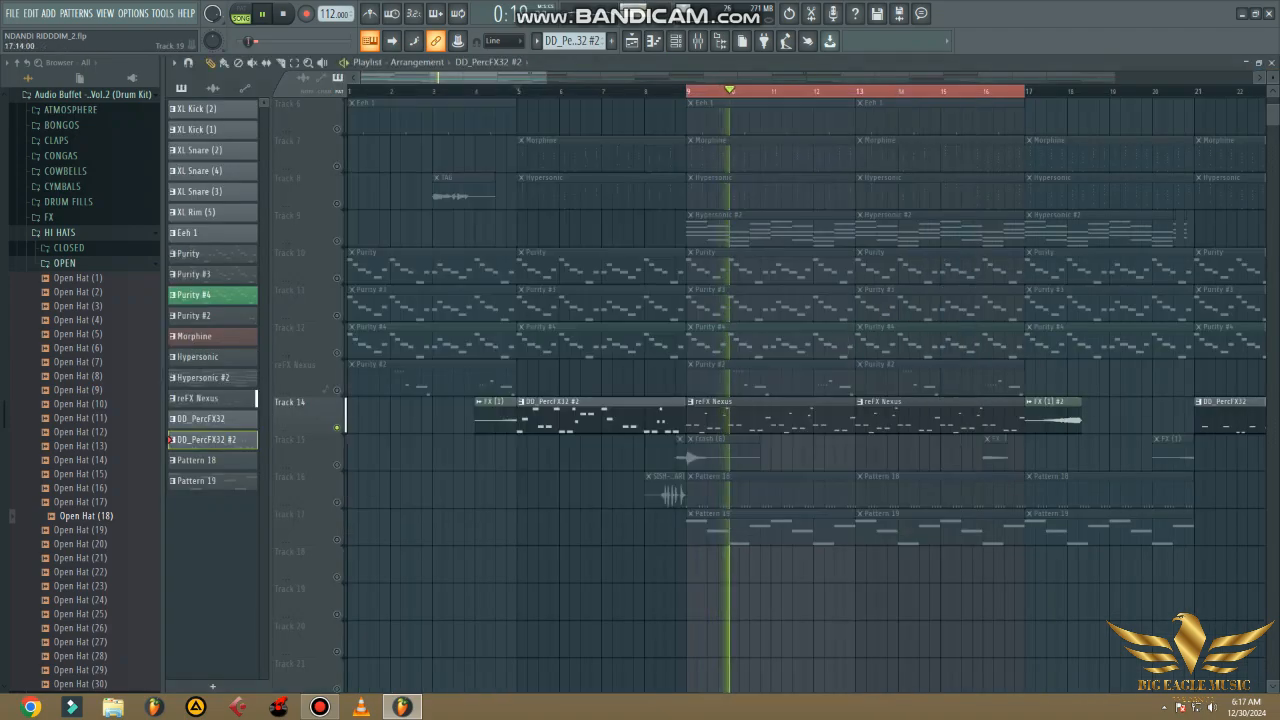
- Clear the loop selection and play Track 14 from bar 21, where the DD_PercFX32 clip starts
left_click_drag(526, 77, 678, 77)
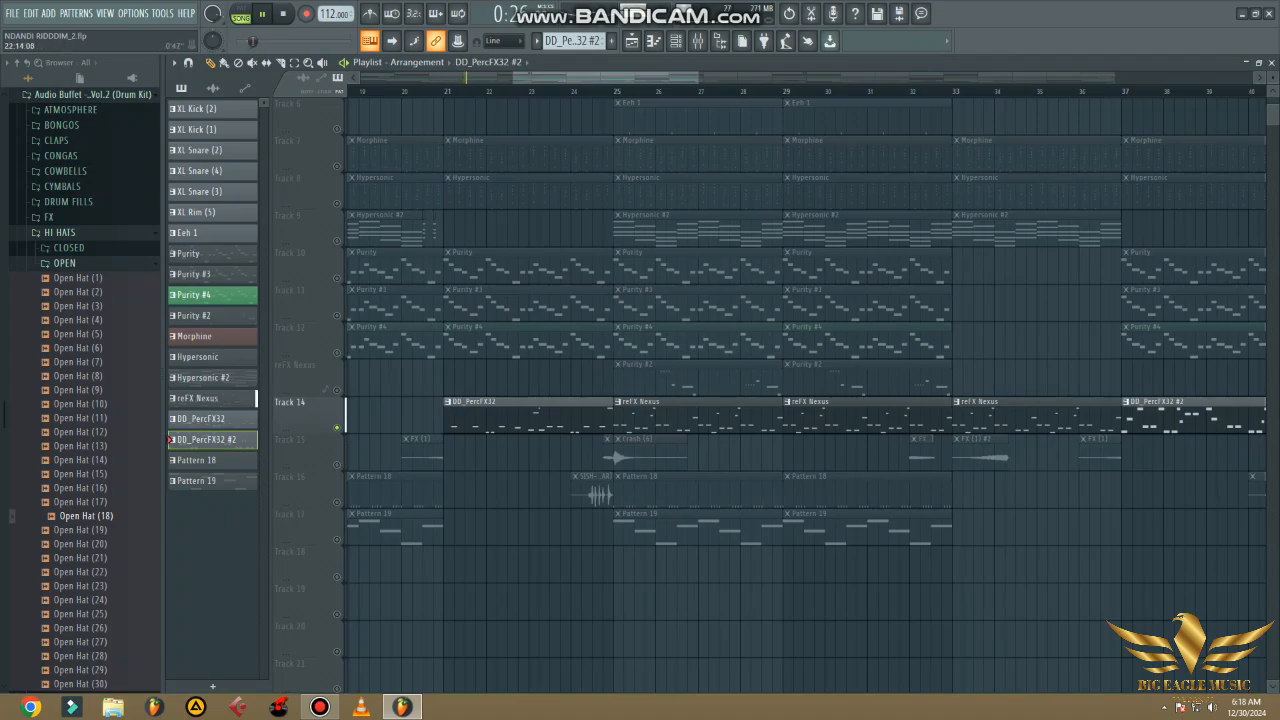
left_click_drag(530, 77, 435, 77)
left_click(739, 91, "ctrl")
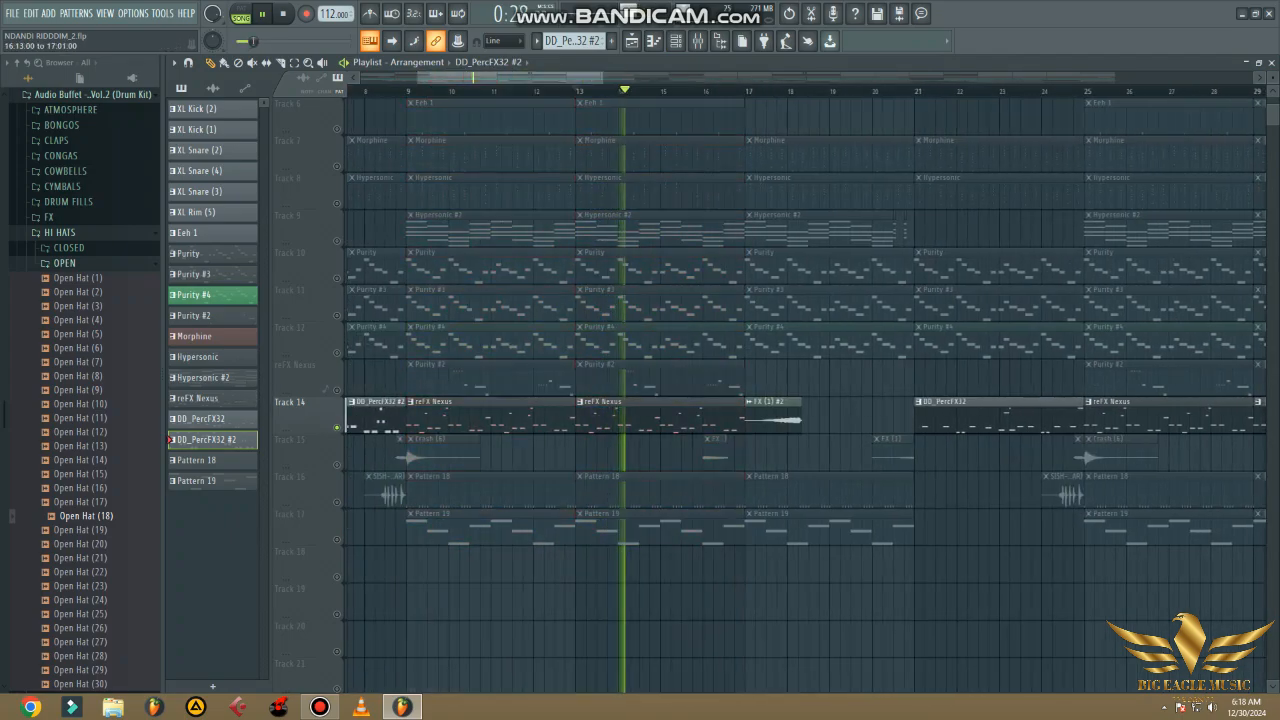
left_click(913, 91)
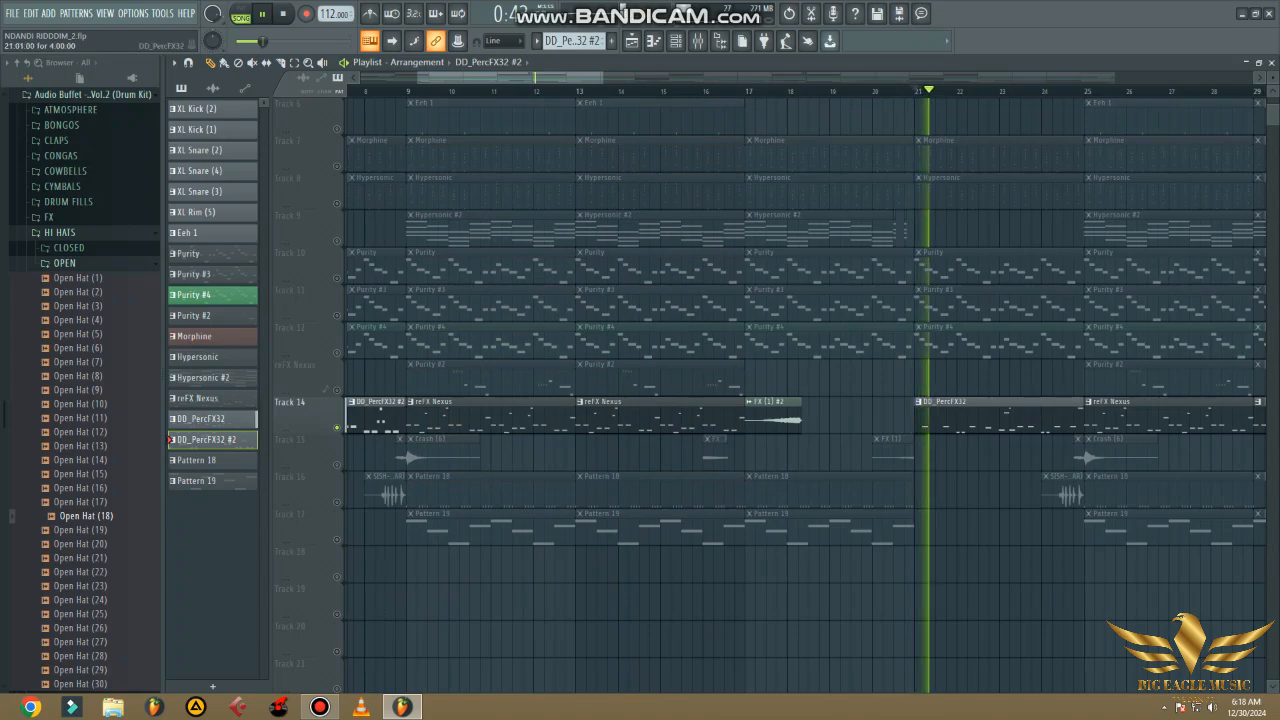
- Select the DD_PercFX32 pattern, examine its notes in the piano roll, and return to the playlist
left_click(985, 416)
left_click(676, 41)
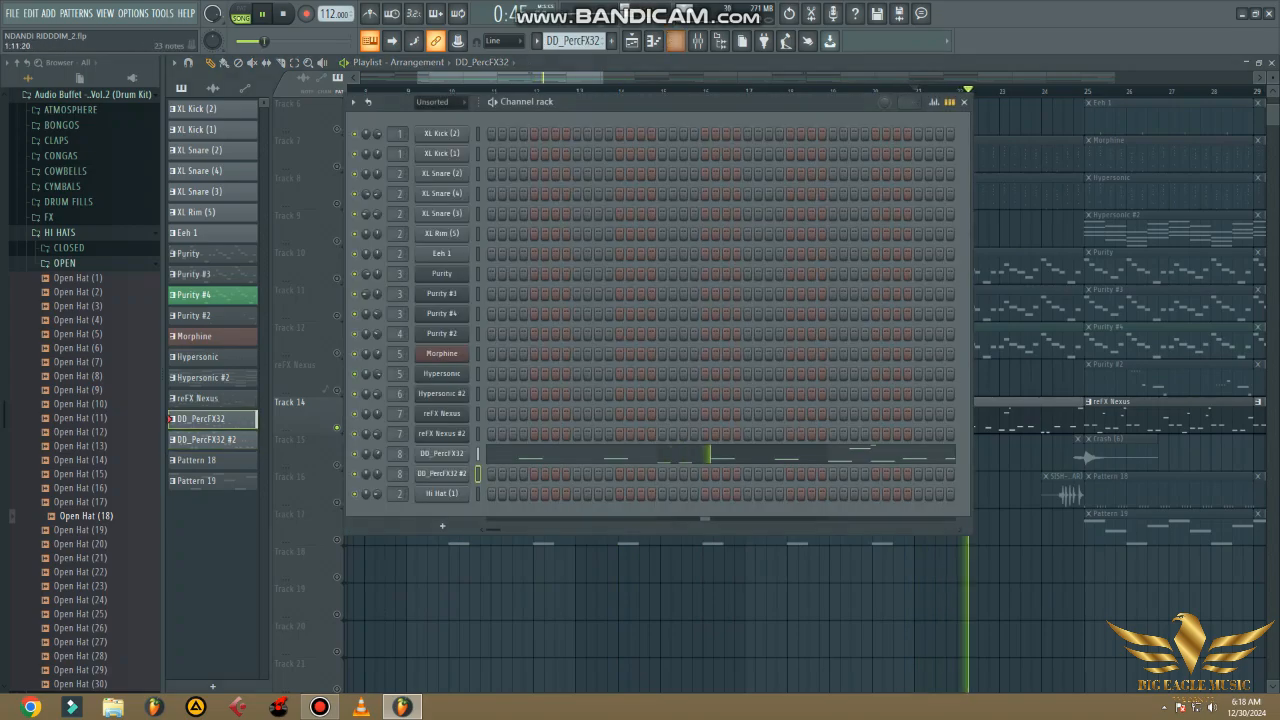
left_click(600, 455)
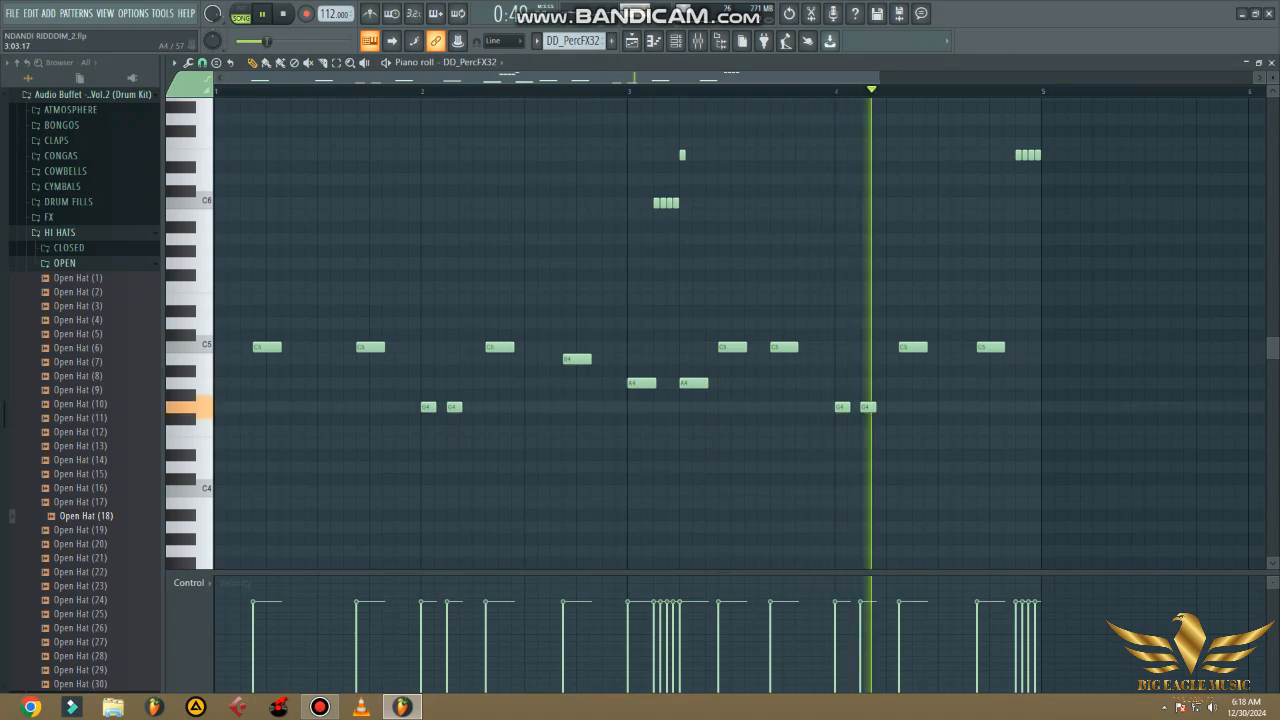
key("Escape")
key("Escape")
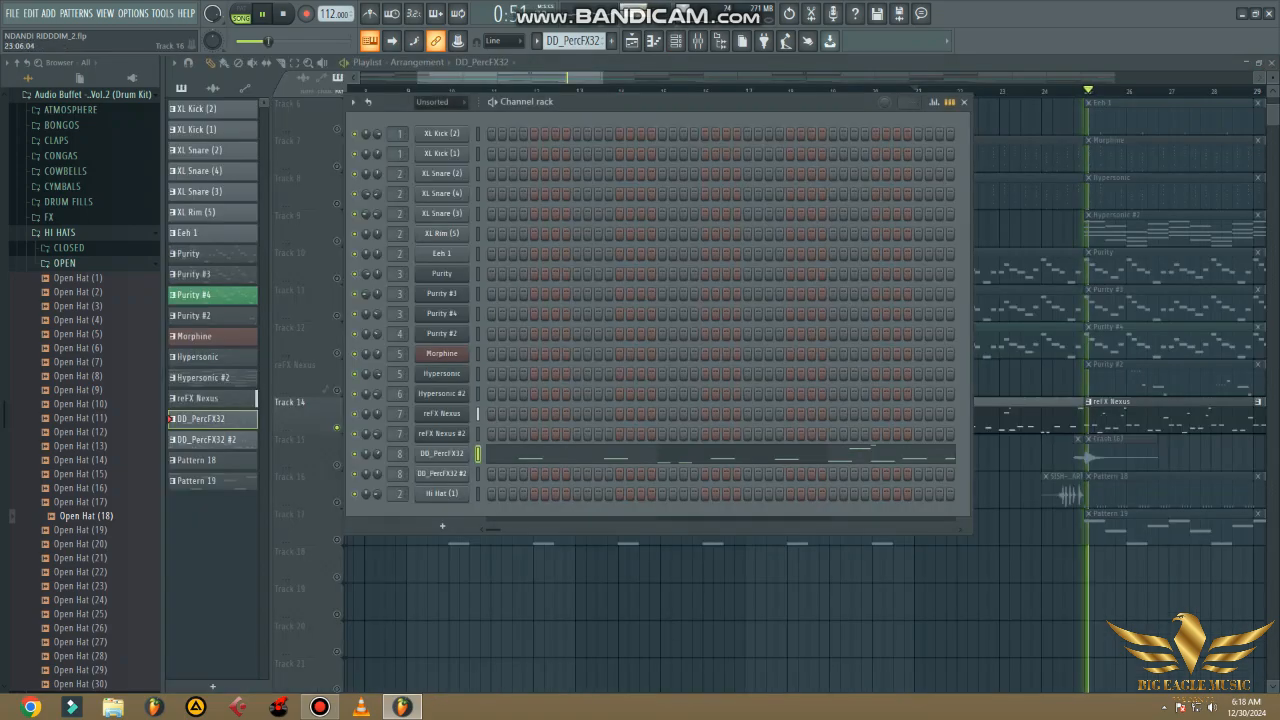
- Unmute Tracks 1 through 6 so the kick, snare and Eeh 1 parts play together with Track 14
scroll(800, 400, "up", 5)
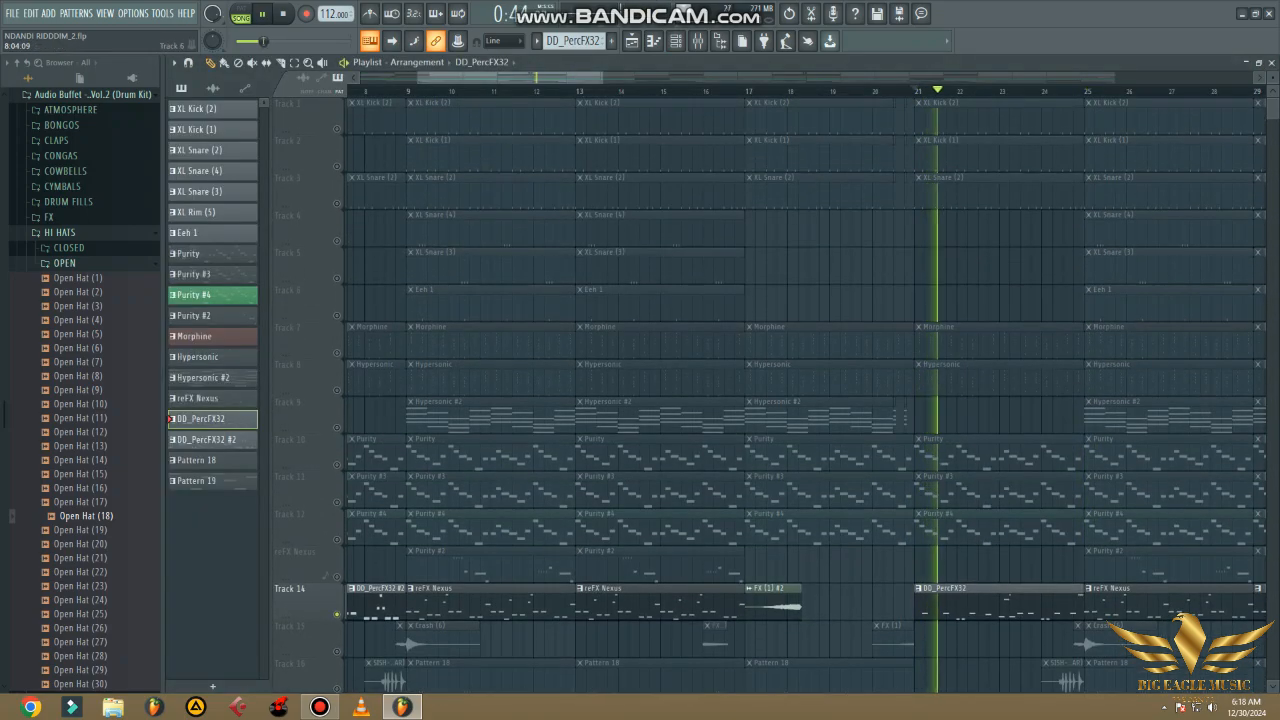
left_click(337, 128)
left_click(337, 166)
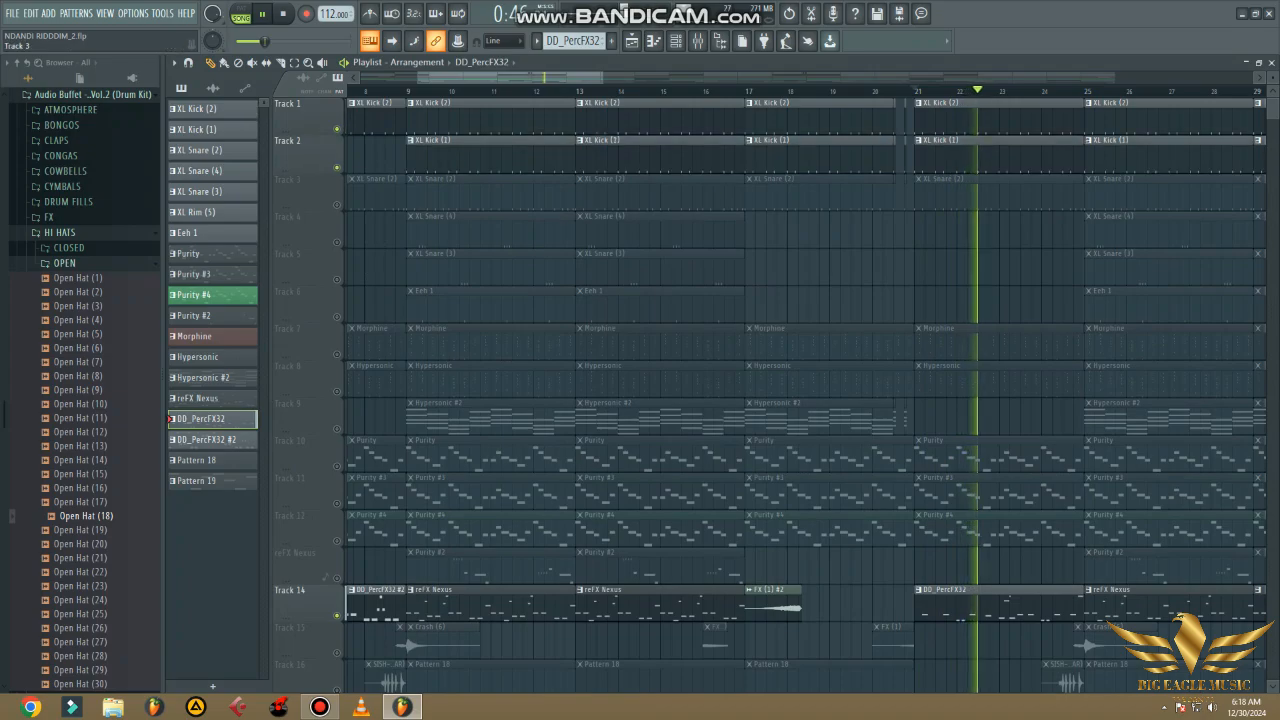
left_click(337, 204)
left_click(337, 242)
left_click(337, 279)
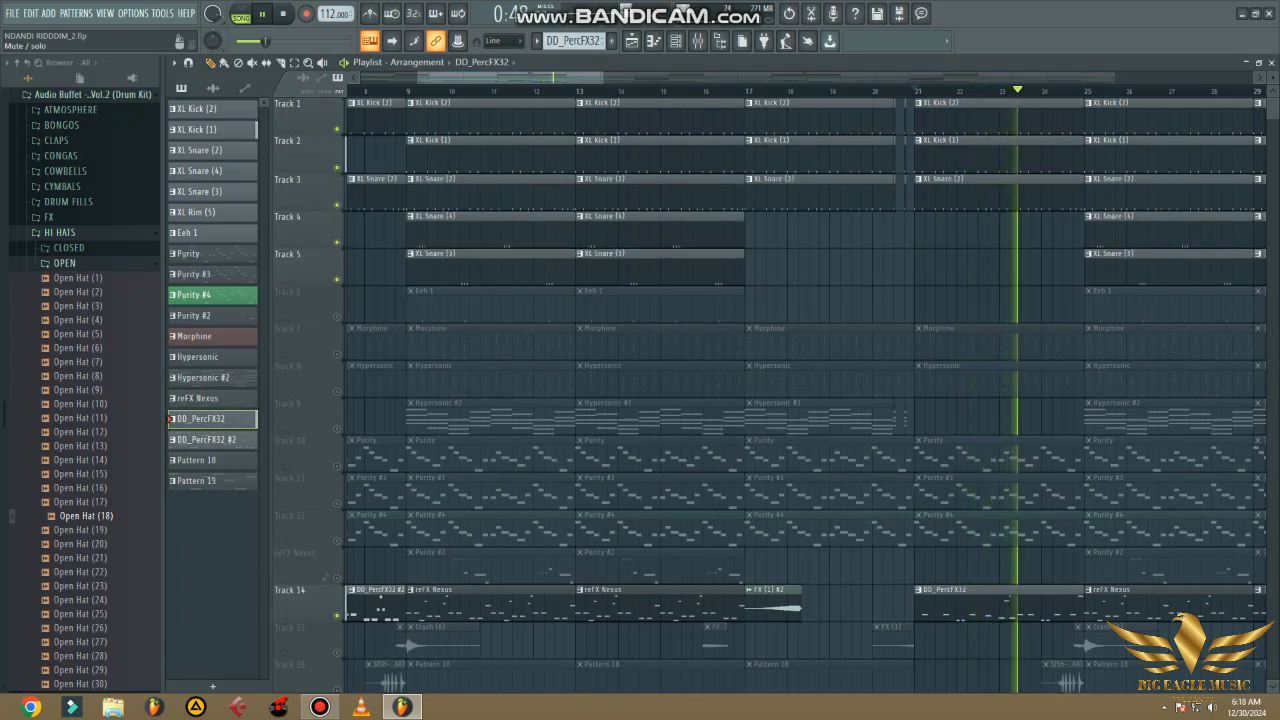
left_click(337, 316)
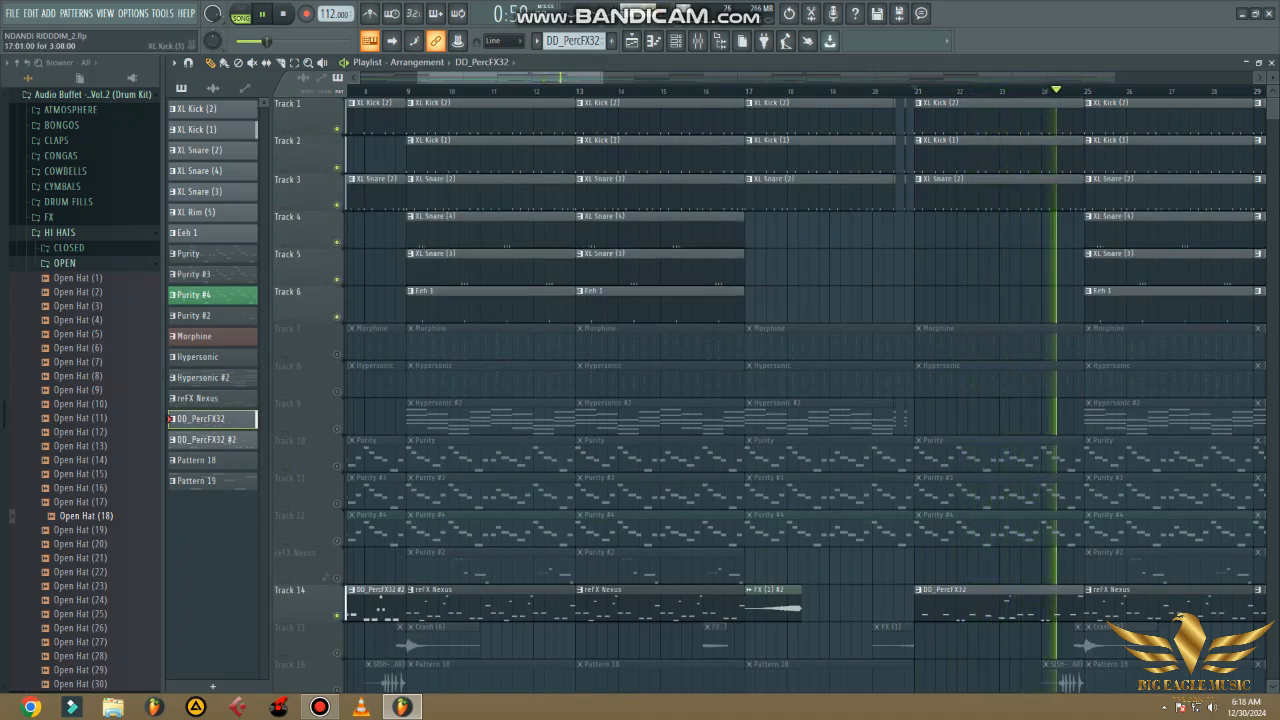
- Restart playback from bar 21 and unmute Tracks 7, 8, 10, 11 and 12 to add the Morphine, Hypersonic and Purity parts
left_click(916, 91)
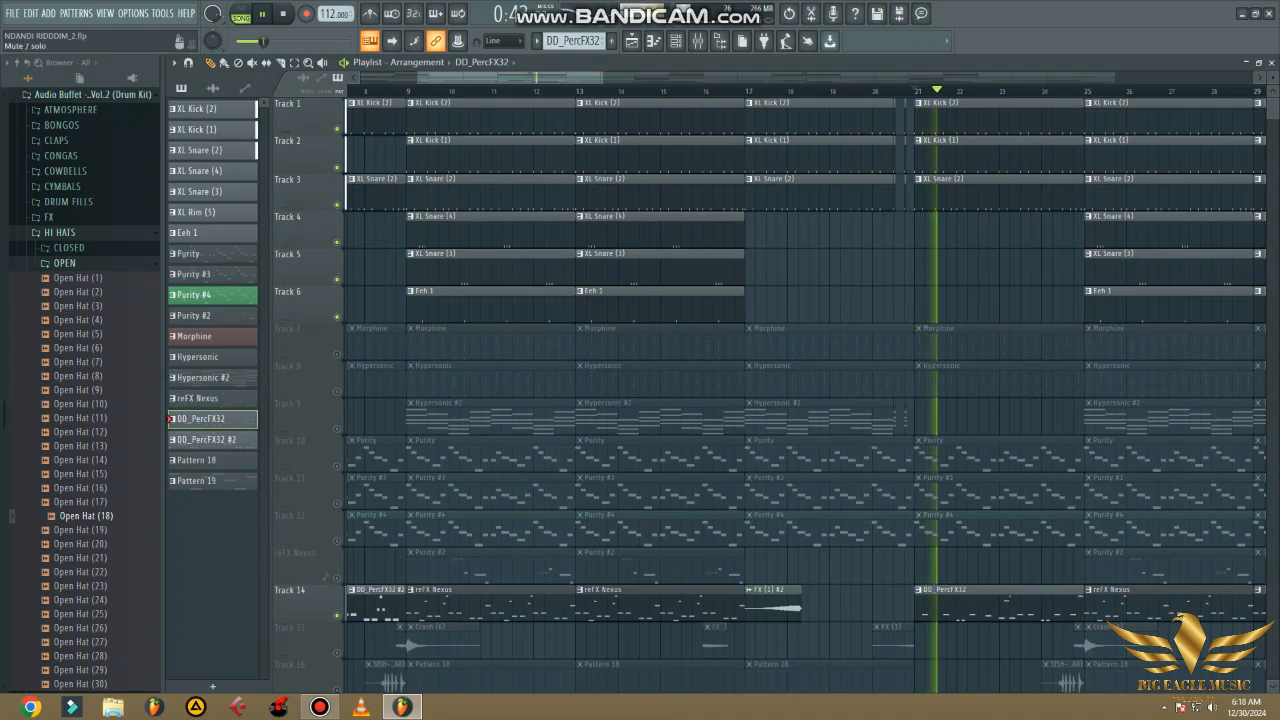
left_click(337, 354)
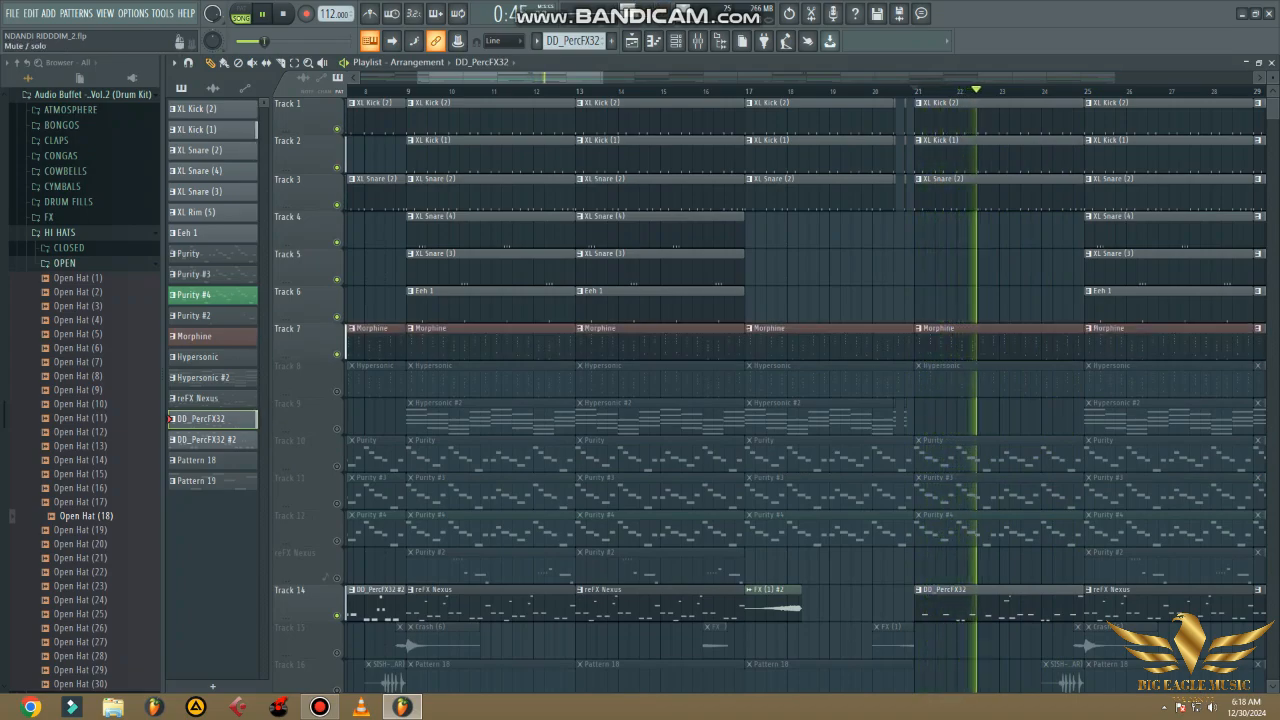
left_click(337, 391)
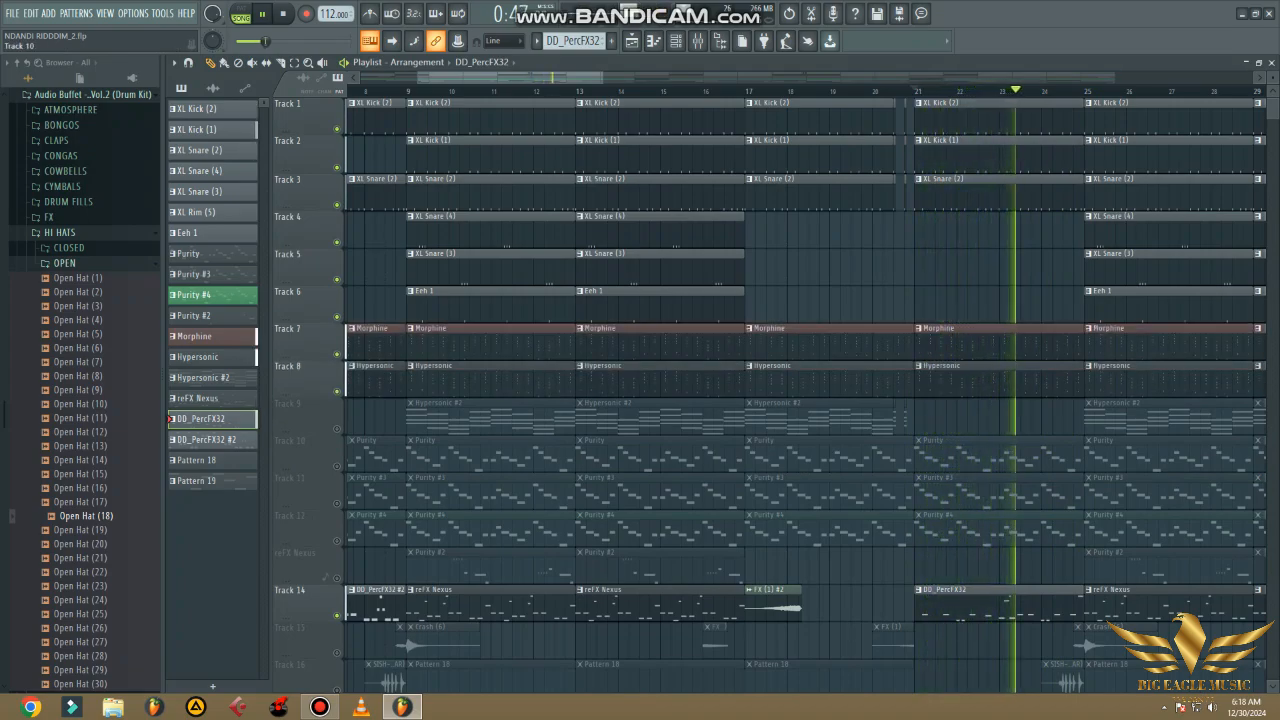
left_click(337, 466)
left_click(337, 503)
left_click(337, 541)
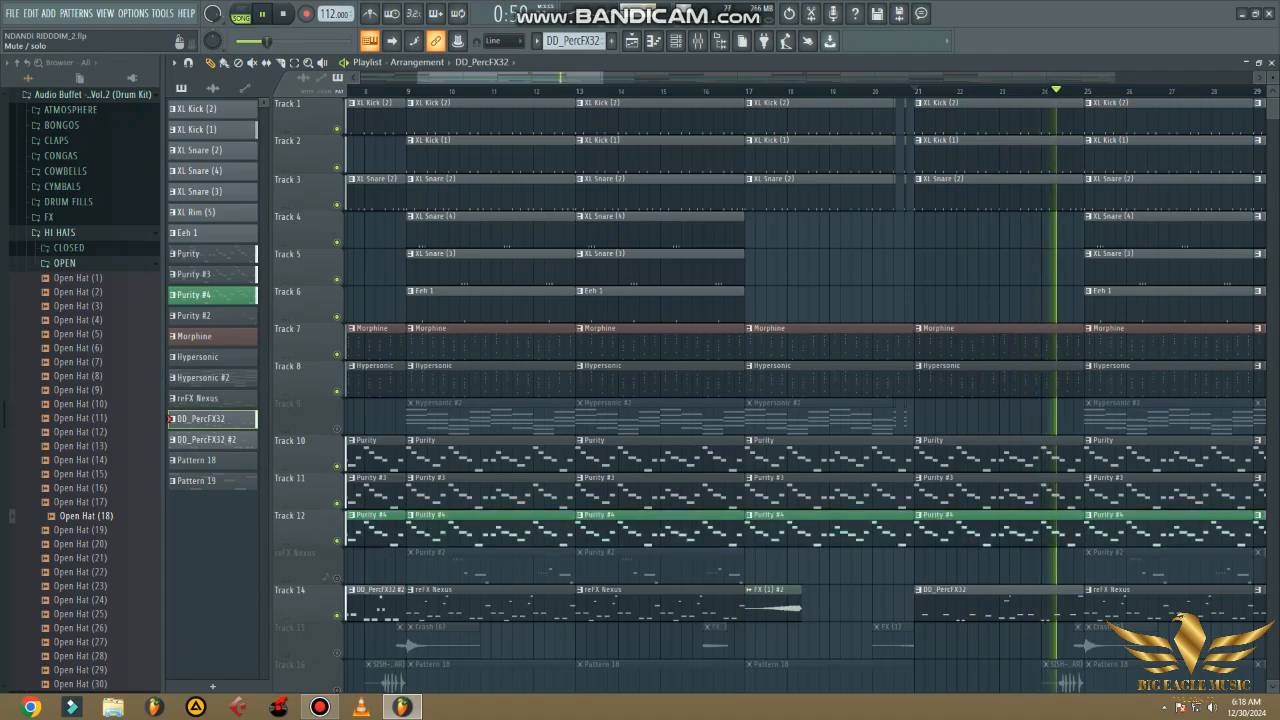